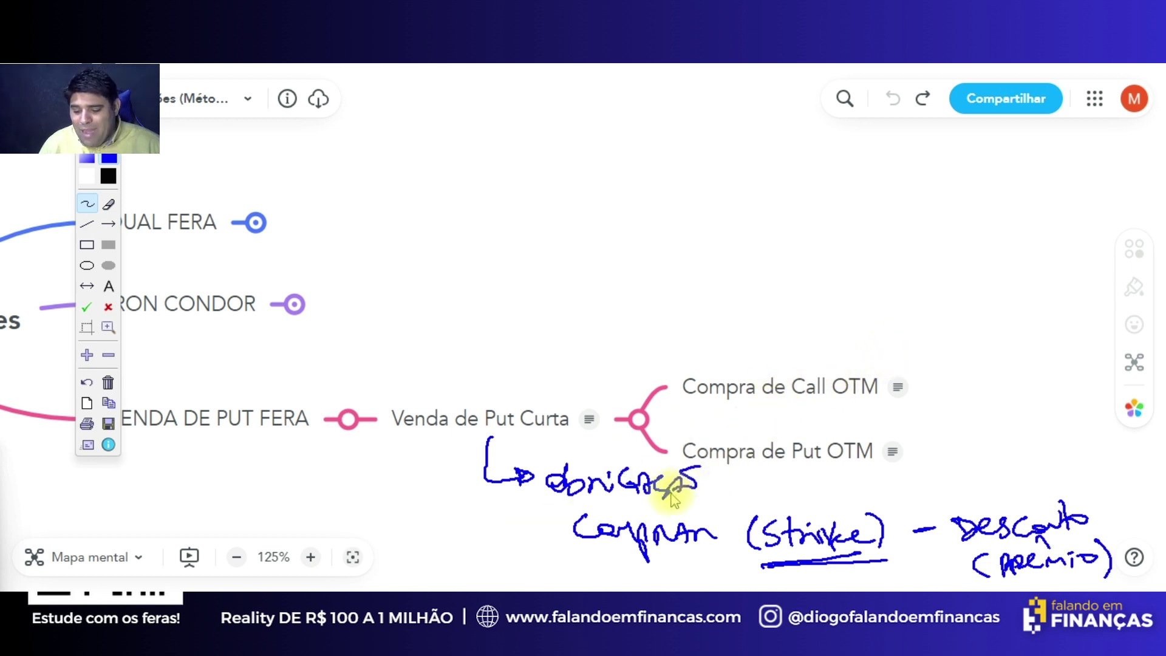
Circle the Compra de Call OTM and Compra de Put OTM branches, with an arrow from the call to Venda de Put Curta
{"action": "mouse_move", "coordinate": [872, 348]}
{"action": "left_mouse_down"}
{"action": "mouse_move", "coordinate": [696, 362]}
{"action": "mouse_move", "coordinate": [896, 417]}
{"action": "mouse_move", "coordinate": [917, 375]}
{"action": "mouse_move", "coordinate": [937, 367]}
{"action": "left_mouse_up"}
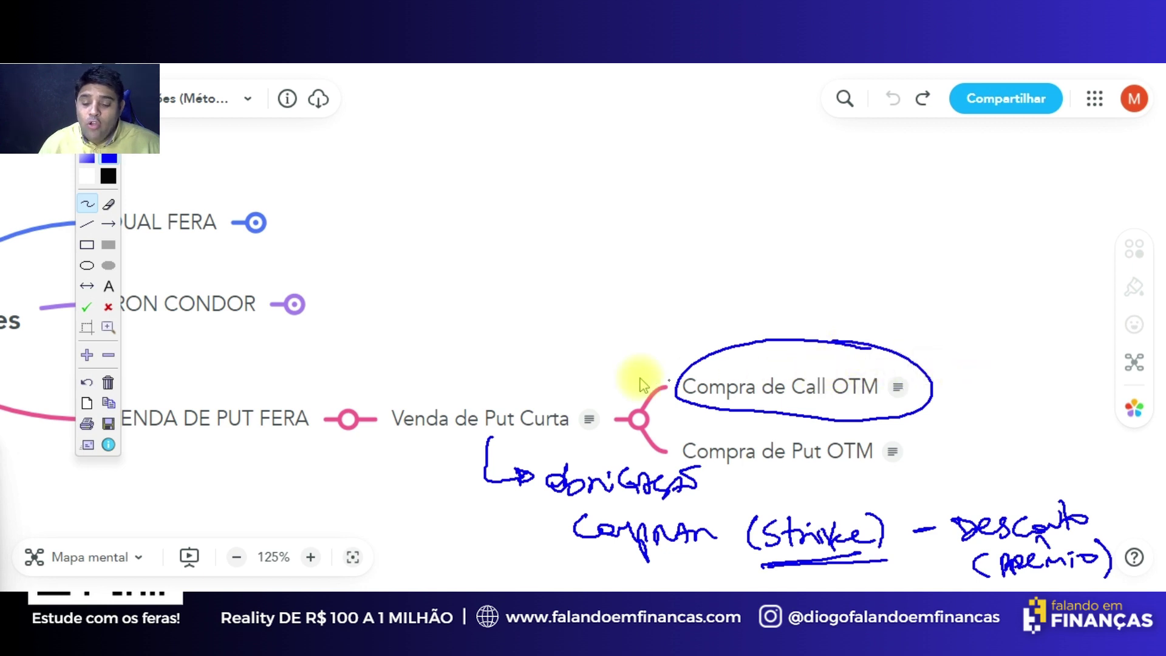
{"action": "left_click_drag", "start_coordinate": [696, 358], "coordinate": [558, 377]}
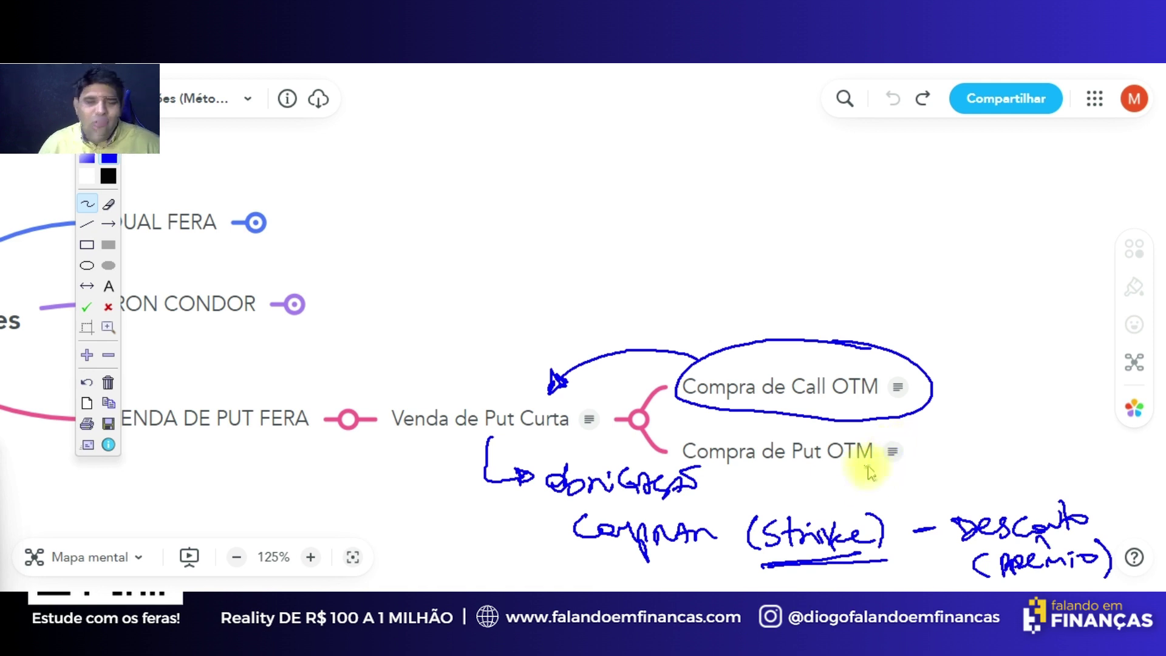
{"action": "mouse_move", "coordinate": [862, 437]}
{"action": "left_mouse_down"}
{"action": "mouse_move", "coordinate": [714, 440]}
{"action": "mouse_move", "coordinate": [737, 474]}
{"action": "mouse_move", "coordinate": [888, 472]}
{"action": "mouse_move", "coordinate": [850, 427]}
{"action": "left_mouse_up"}
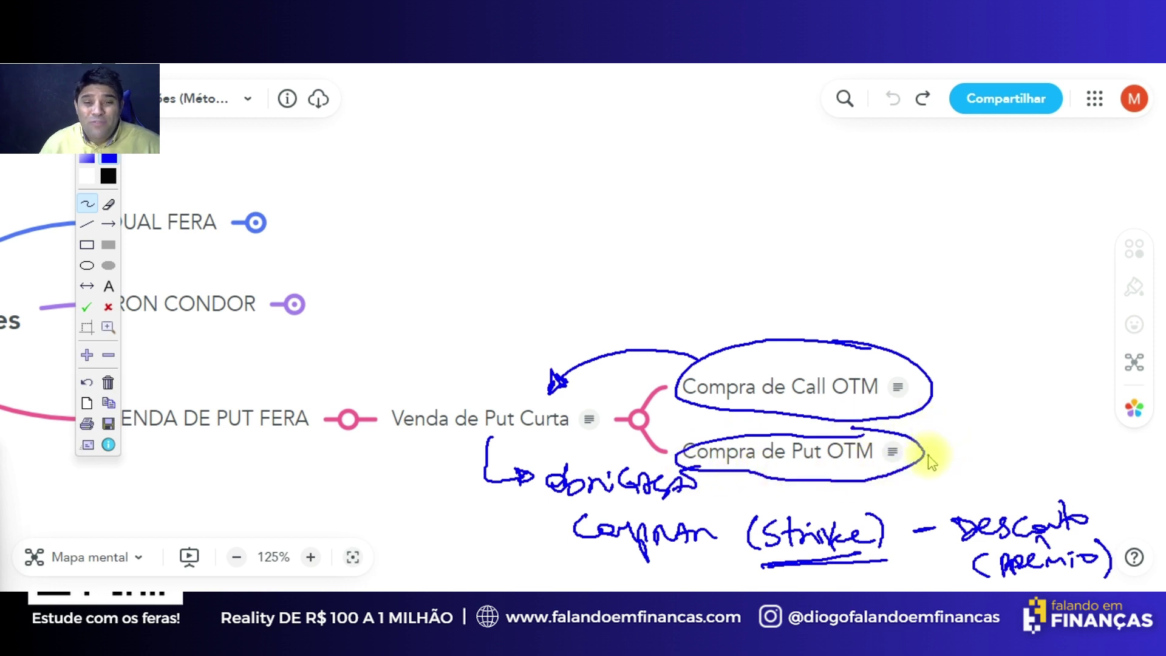
Annotate Compra de Put OTM with an arrow to a handwritten "vencimento", underline "prêmio", and exit the drawing overlay
{"action": "mouse_move", "coordinate": [920, 454]}
{"action": "left_mouse_down"}
{"action": "mouse_move", "coordinate": [945, 448]}
{"action": "mouse_move", "coordinate": [924, 318]}
{"action": "mouse_move", "coordinate": [990, 236]}
{"action": "left_mouse_up"}
{"action": "left_click_drag", "start_coordinate": [1023, 572], "coordinate": [1048, 578]}
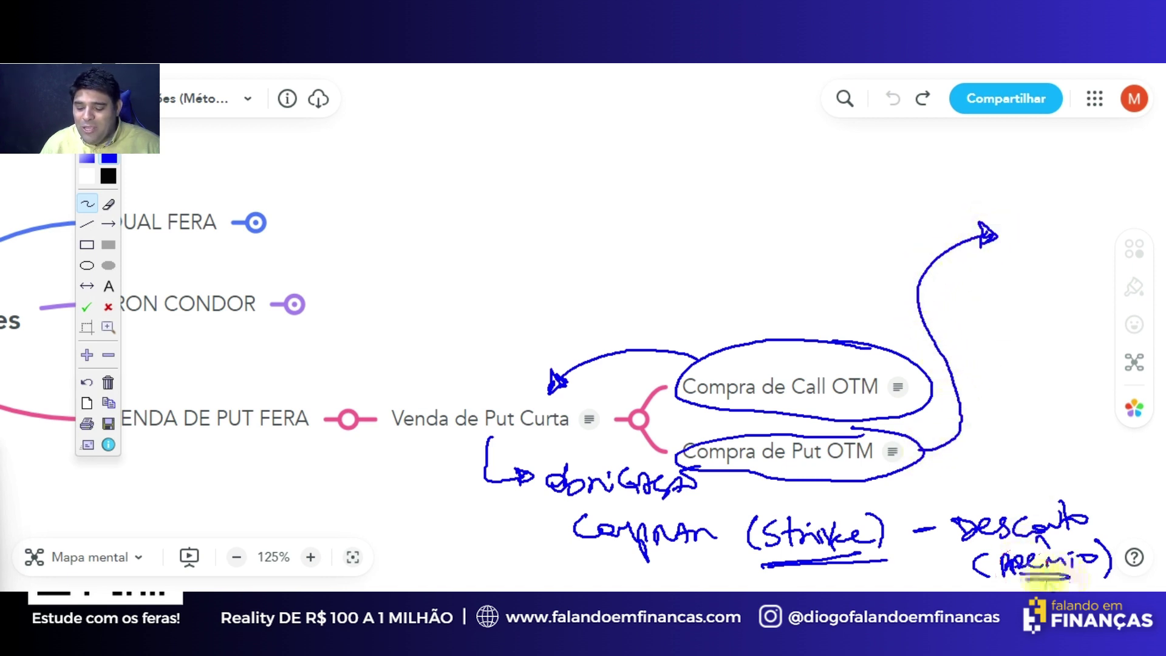
{"action": "mouse_move", "coordinate": [1005, 237]}
{"action": "left_mouse_down"}
{"action": "mouse_move", "coordinate": [1051, 219]}
{"action": "mouse_move", "coordinate": [1130, 226]}
{"action": "left_mouse_up"}
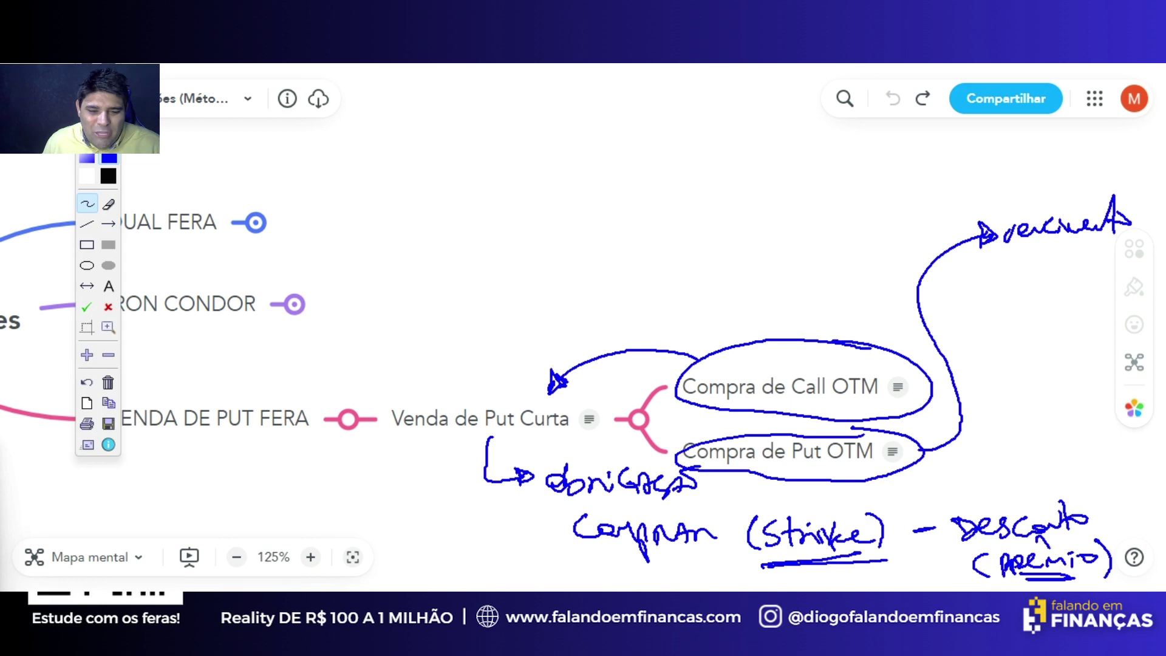
{"action": "key", "text": "Escape"}
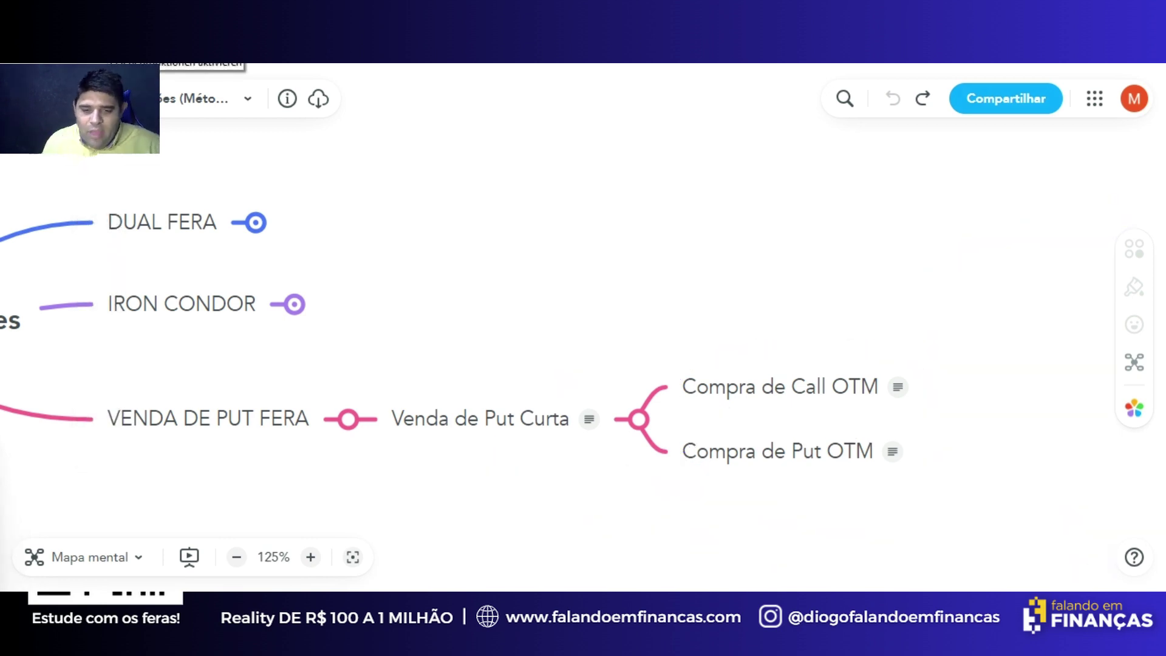
Switch to the operations spreadsheet, open the Vendas a Seco sheet and bring the BBDC4 row's price and result columns into view
{"action": "key", "text": "ctrl+Tab"}
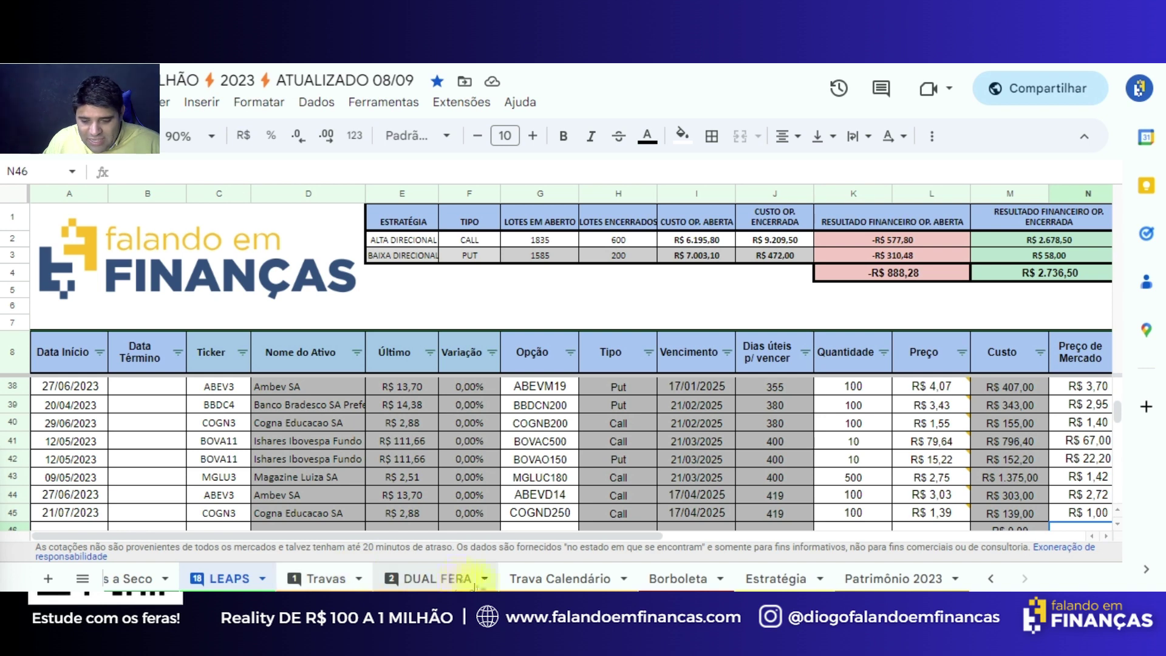
{"action": "left_click", "coordinate": [991, 580]}
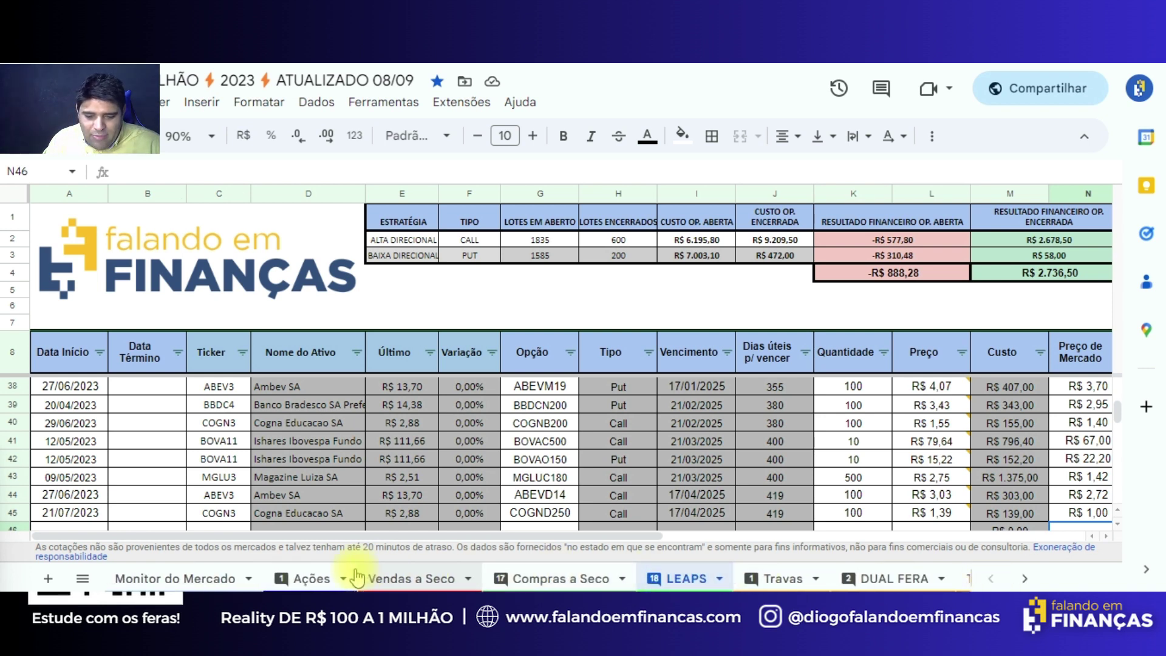
{"action": "left_click", "coordinate": [430, 581]}
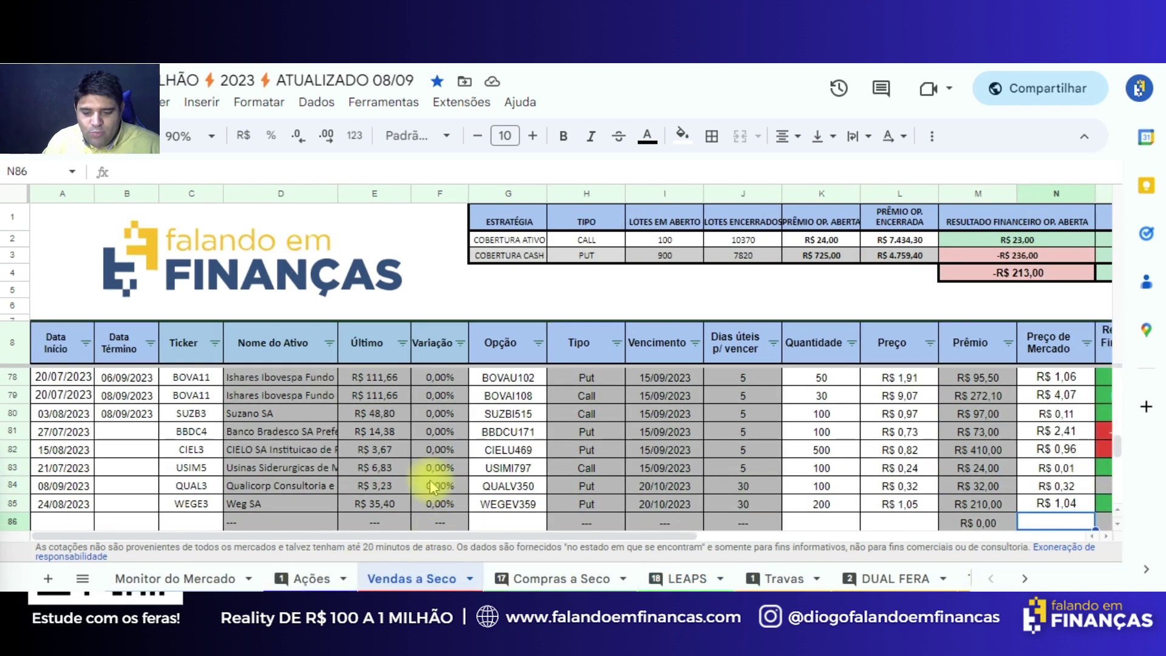
{"action": "left_click", "coordinate": [22, 434]}
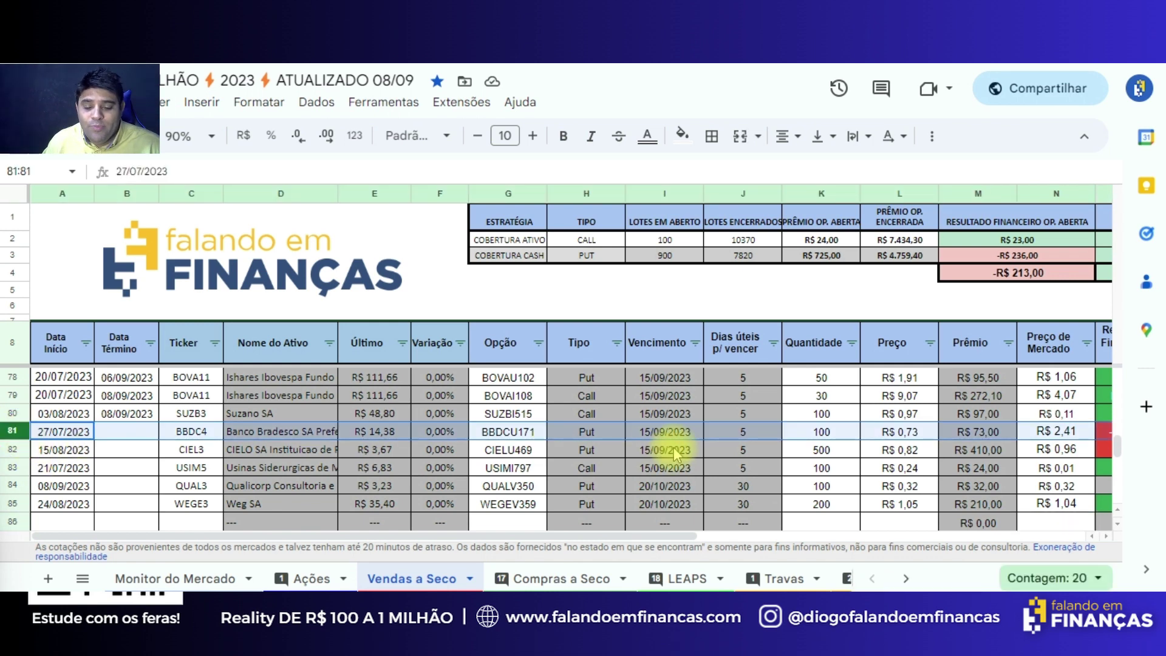
{"action": "left_click_drag", "start_coordinate": [385, 539], "coordinate": [521, 535]}
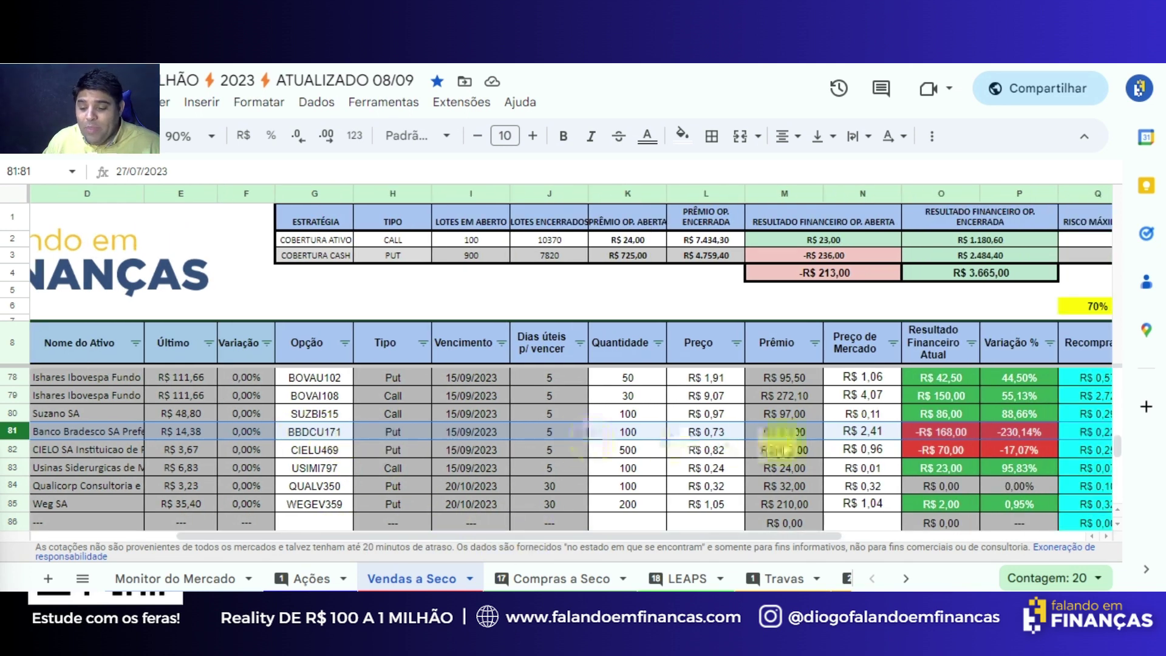
Compare the sale price of the BBDCU171 put with its current market price
{"action": "left_click", "coordinate": [871, 434]}
{"action": "left_click", "coordinate": [705, 432]}
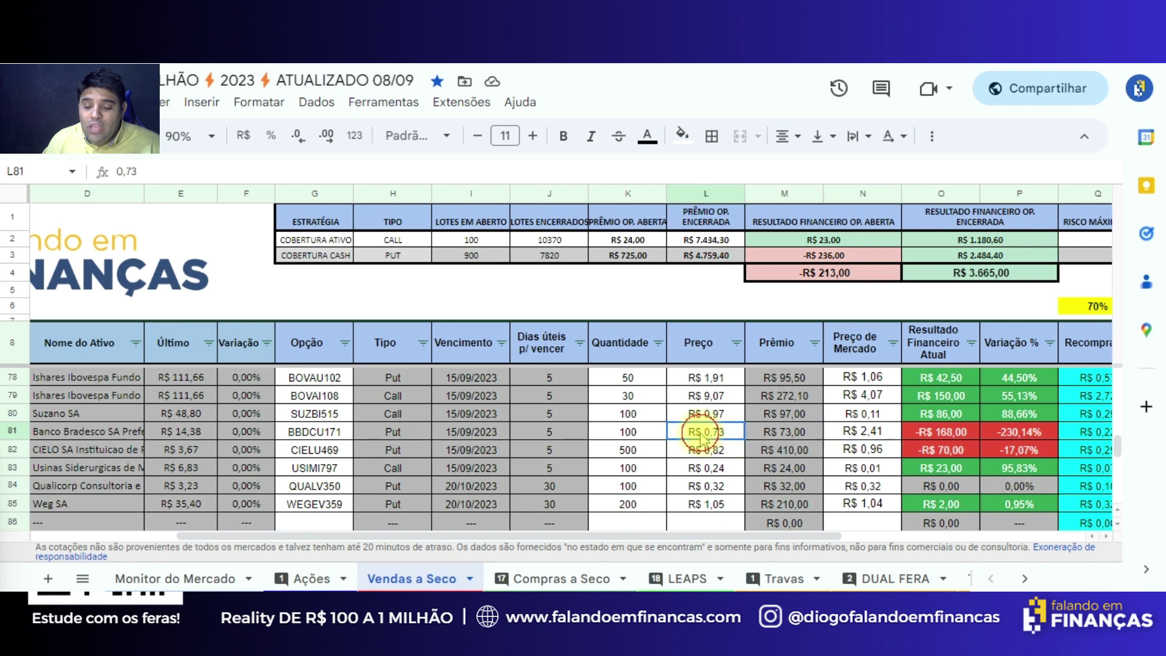
{"action": "left_click", "coordinate": [884, 433]}
{"action": "left_click", "coordinate": [708, 434]}
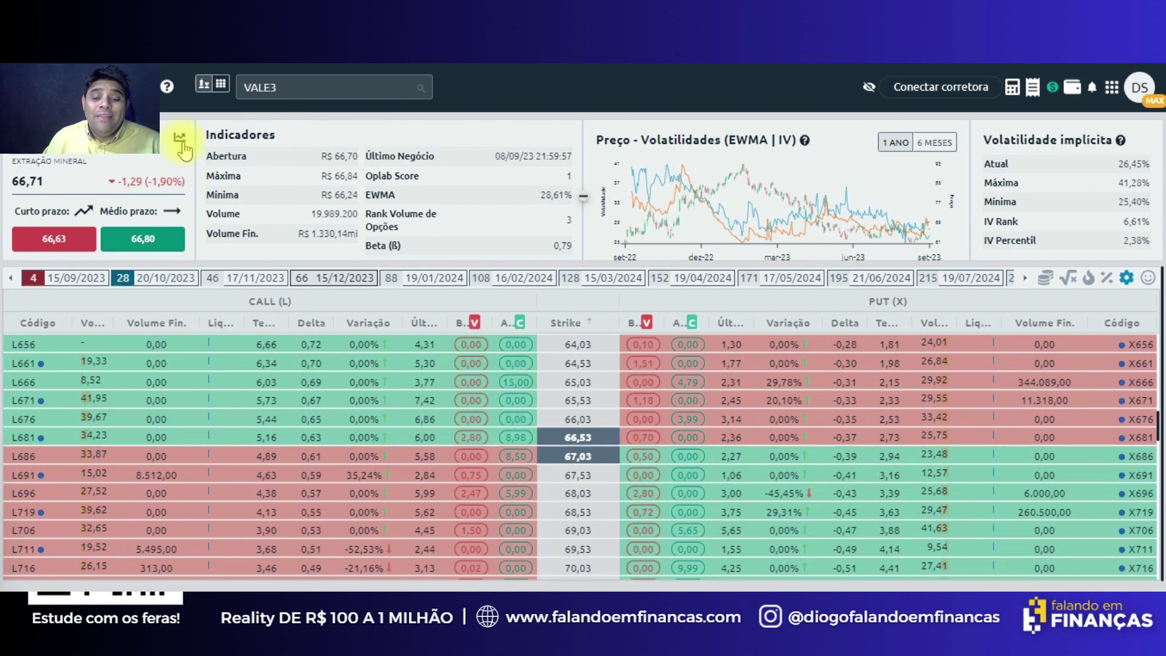
Switch to the OpLab options platform, open the price chart and look up BBDC4 in the asset search
{"action": "left_click", "coordinate": [180, 140]}
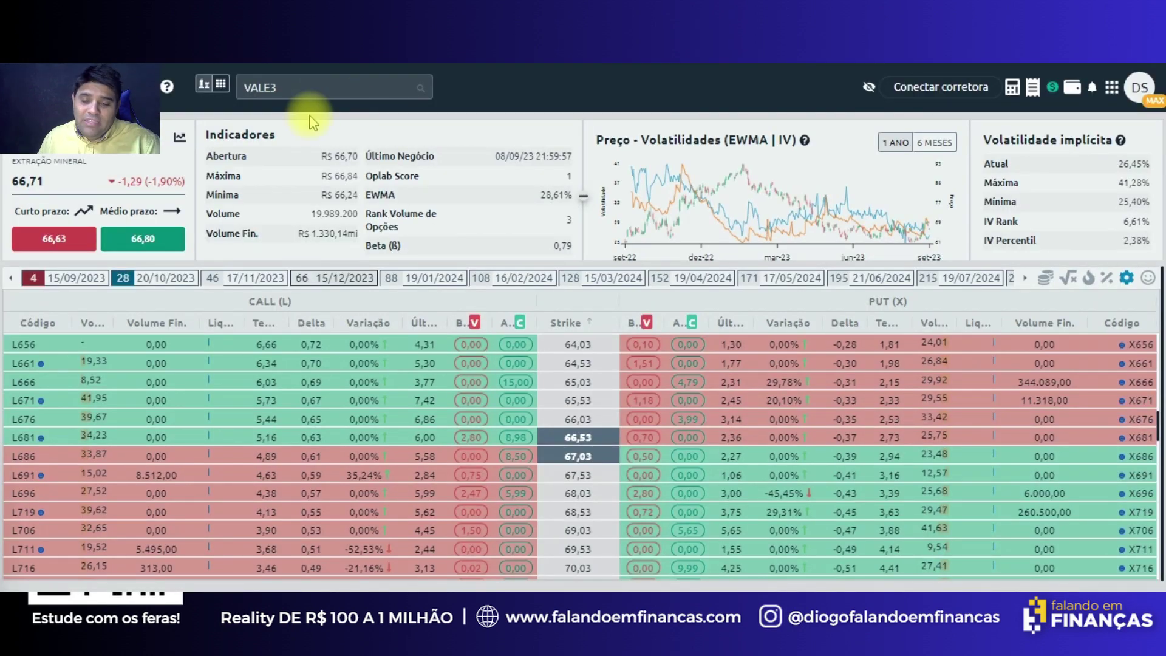
{"action": "left_click", "coordinate": [304, 91]}
{"action": "type", "text": "BBDC4"}
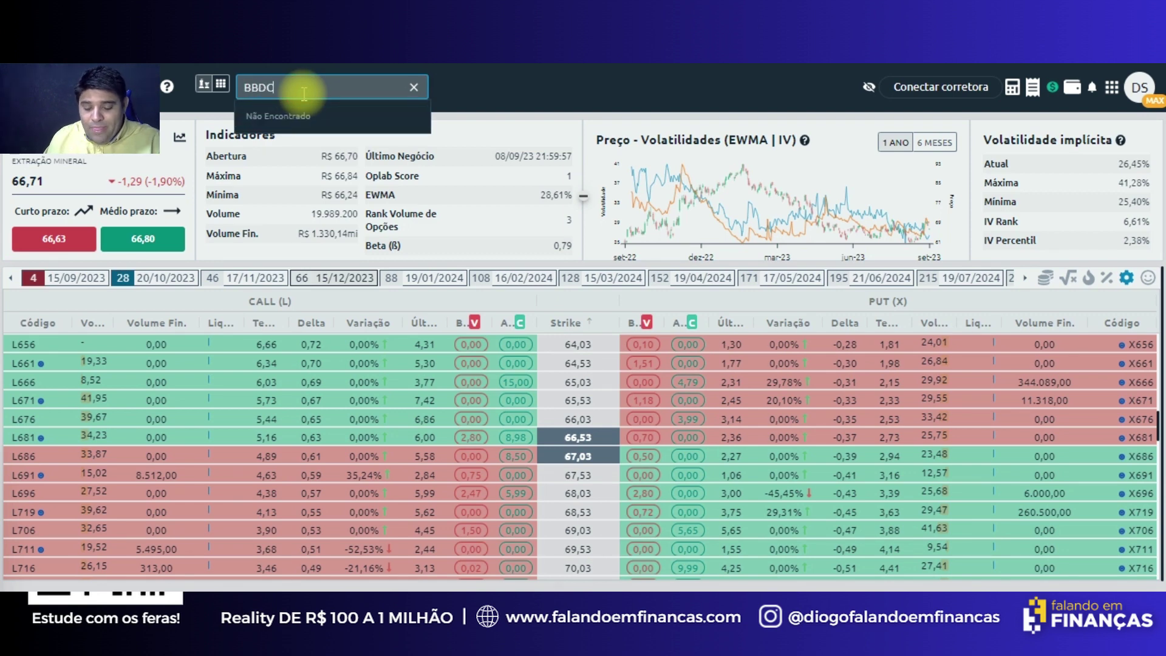
{"action": "left_click", "coordinate": [319, 107]}
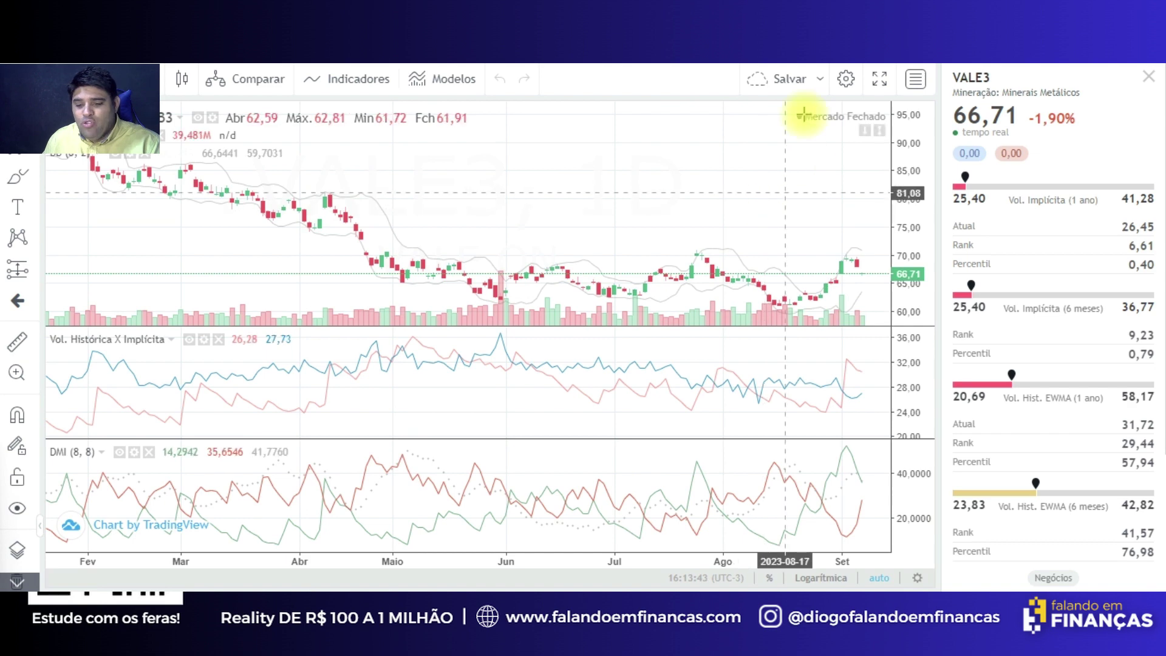
Change the chart's symbol to BBDC4
{"action": "left_click", "coordinate": [145, 117]}
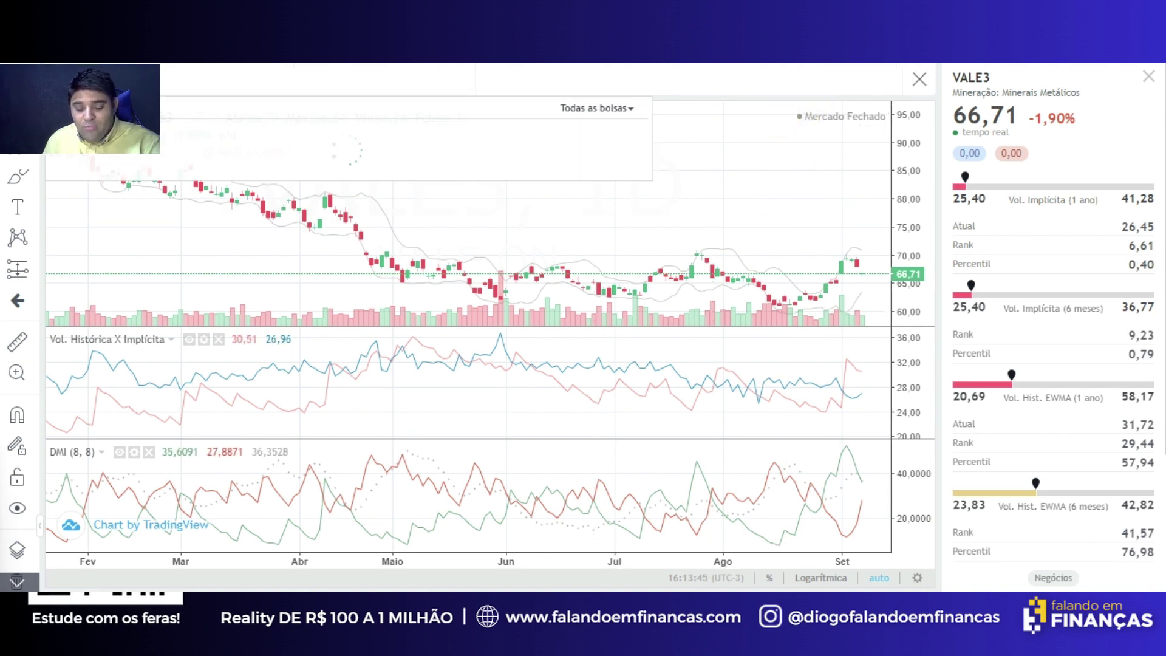
{"action": "type", "text": "BBDC4"}
{"action": "key", "text": "Return"}
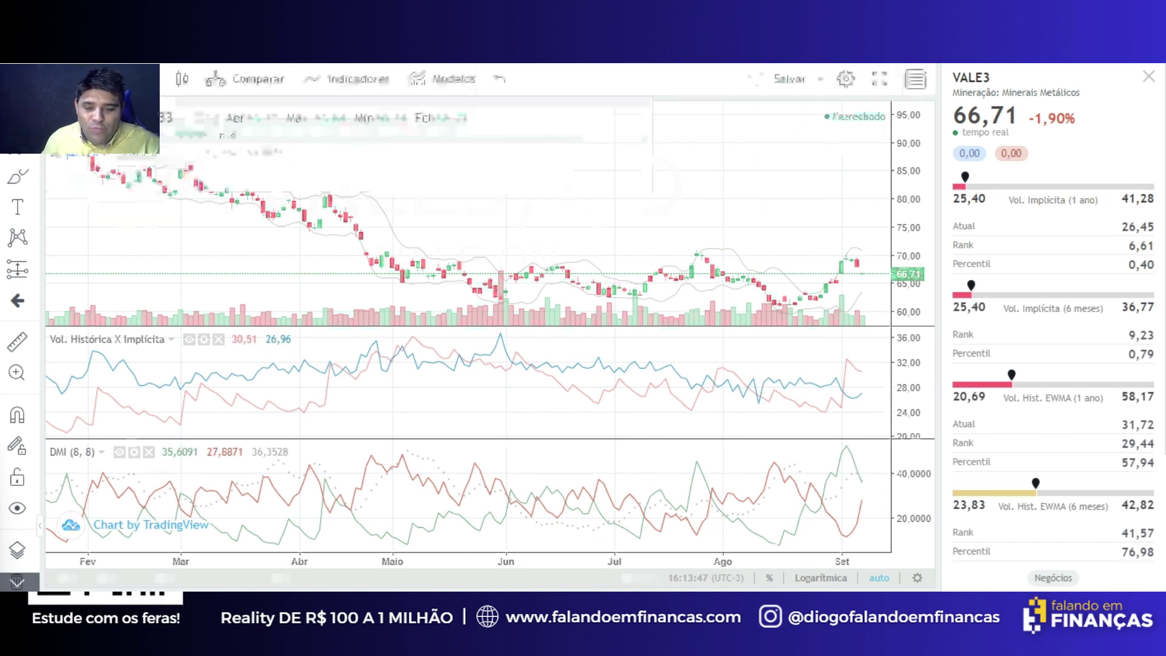
Load the saved chart layout Análise Swing Trade and show BBDC4 in it
{"action": "left_click", "coordinate": [823, 79]}
{"action": "left_click", "coordinate": [826, 151]}
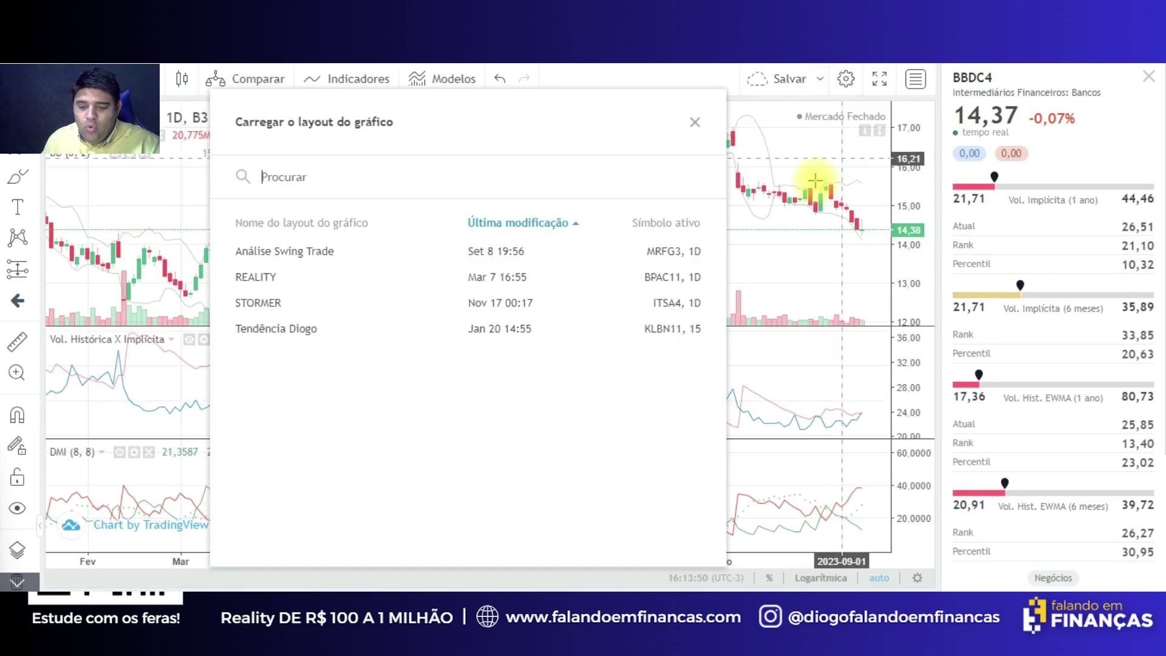
{"action": "left_click", "coordinate": [261, 250]}
{"action": "left_click", "coordinate": [689, 125]}
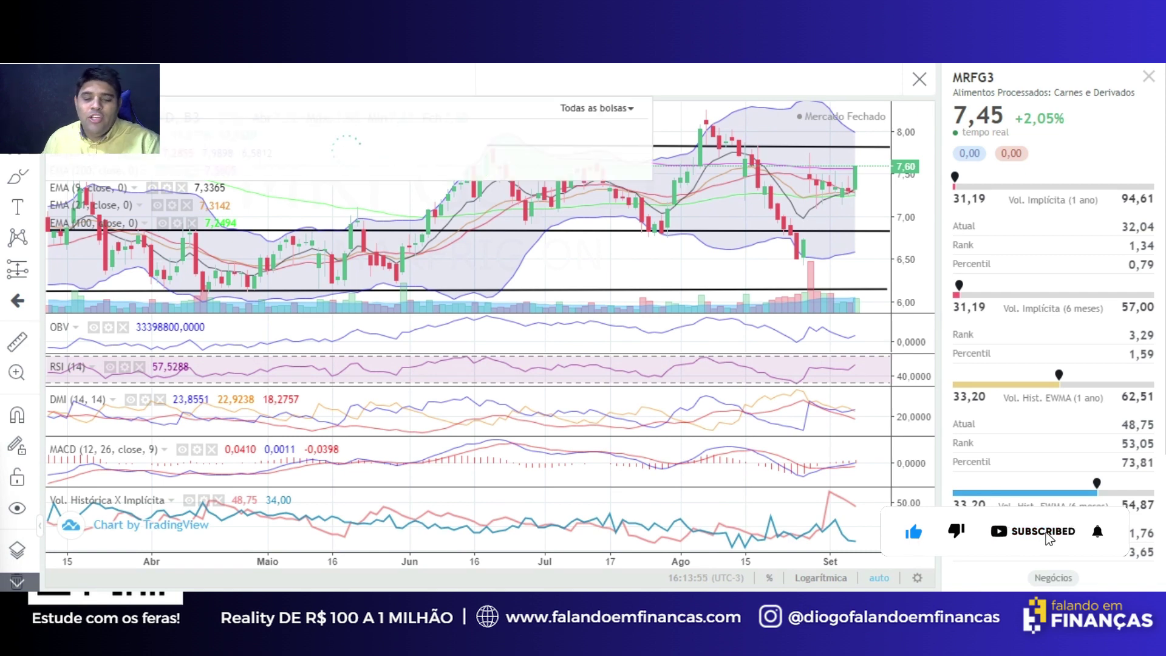
{"action": "key", "text": "Return"}
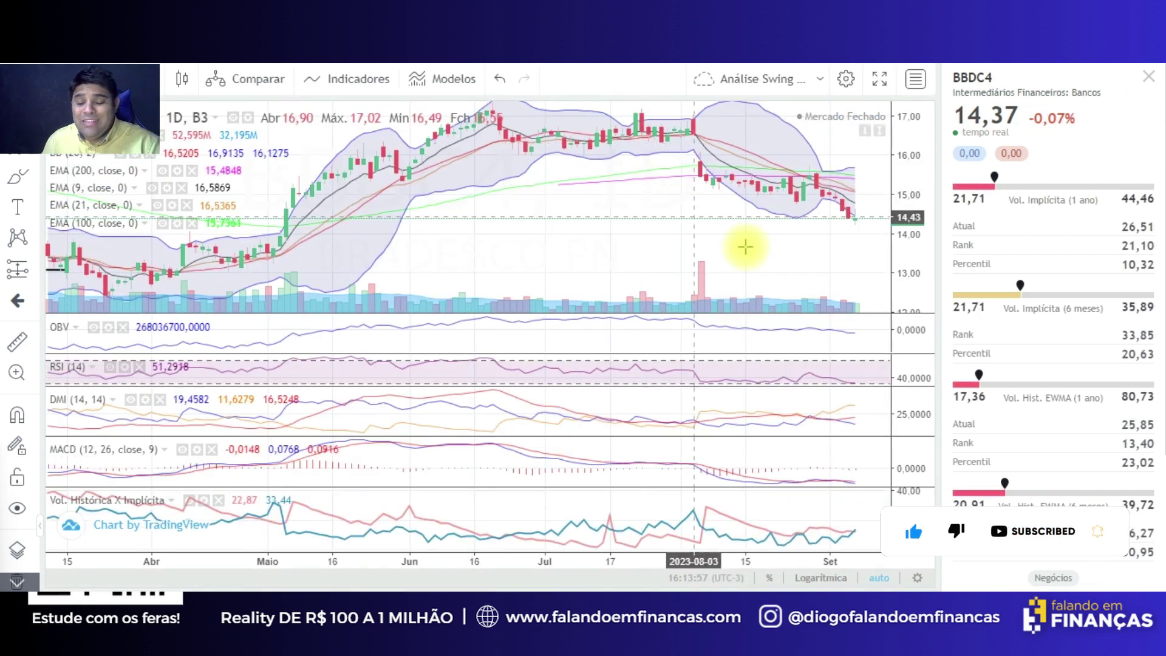
Mark the early August price gap on the BBDC4 chart in black and label it "GAP" by hand
{"action": "left_click_drag", "start_coordinate": [745, 235], "coordinate": [443, 216]}
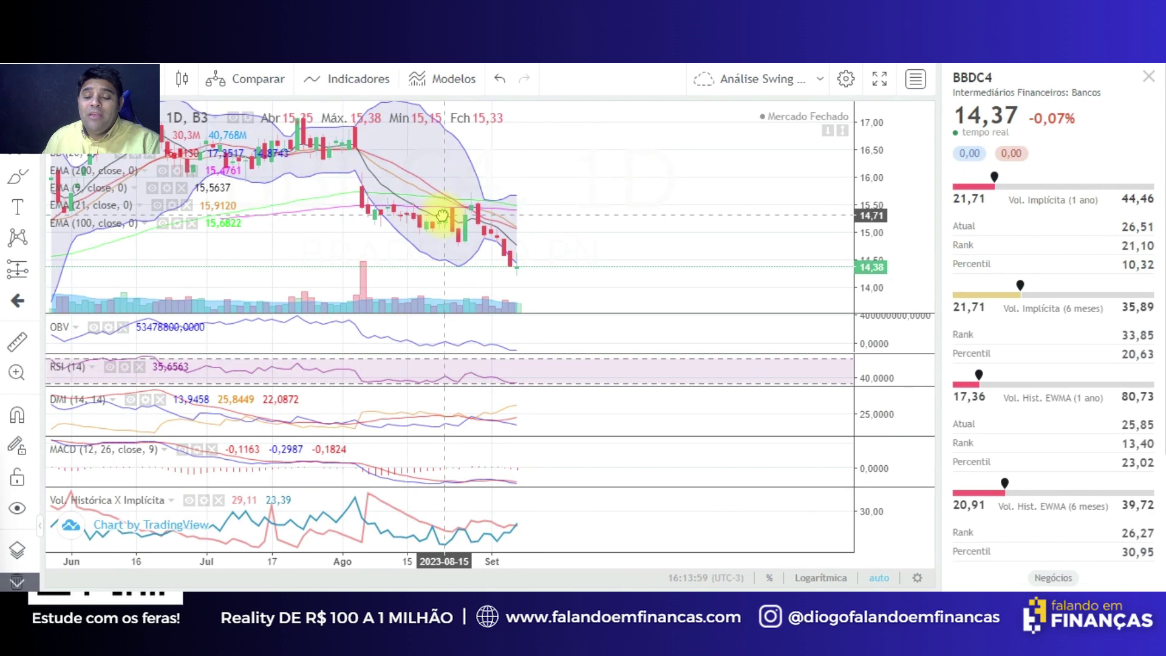
{"action": "scroll", "coordinate": [671, 185], "scroll_direction": "down", "scroll_amount": 3}
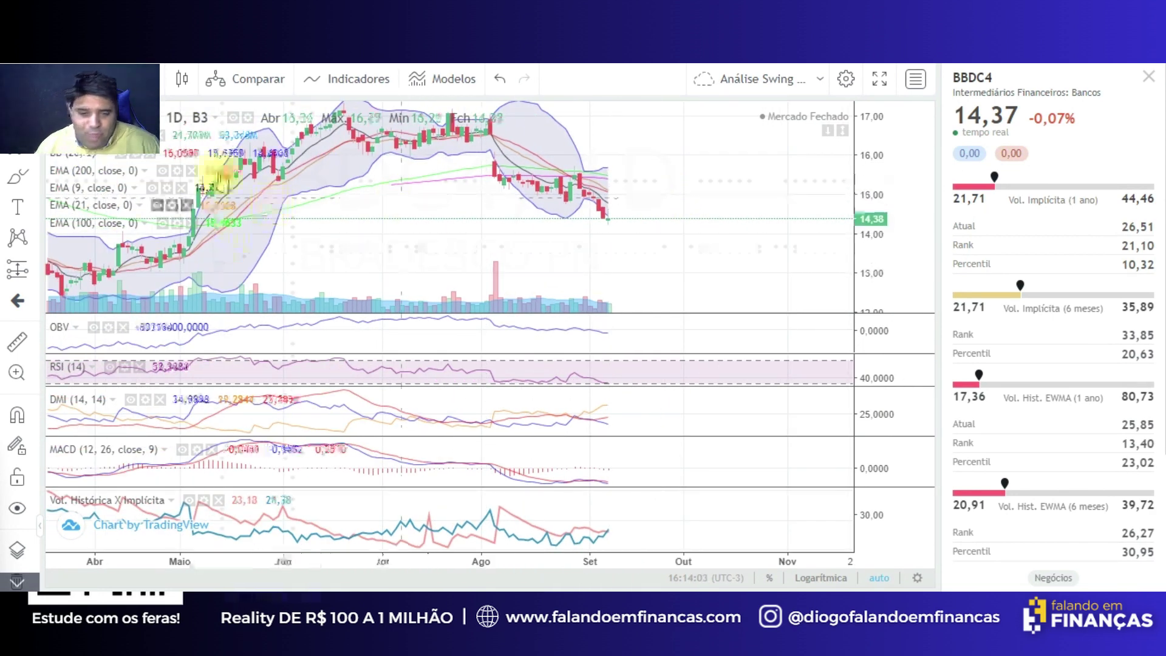
{"action": "key", "text": "ctrl+shift+p"}
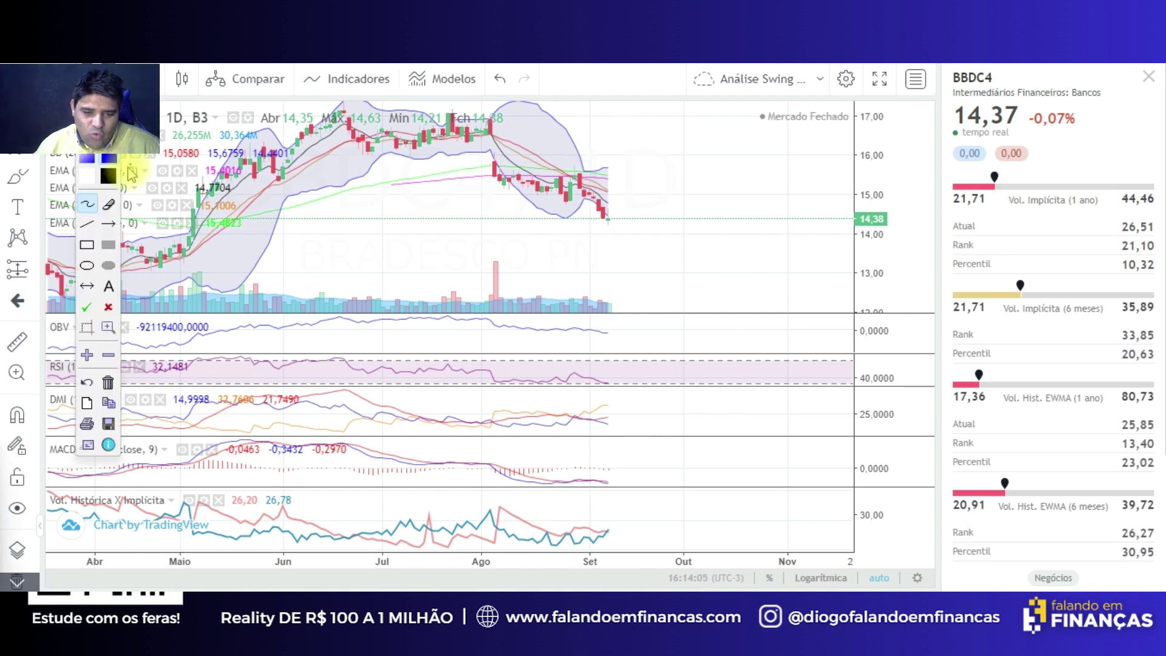
{"action": "left_click", "coordinate": [109, 176]}
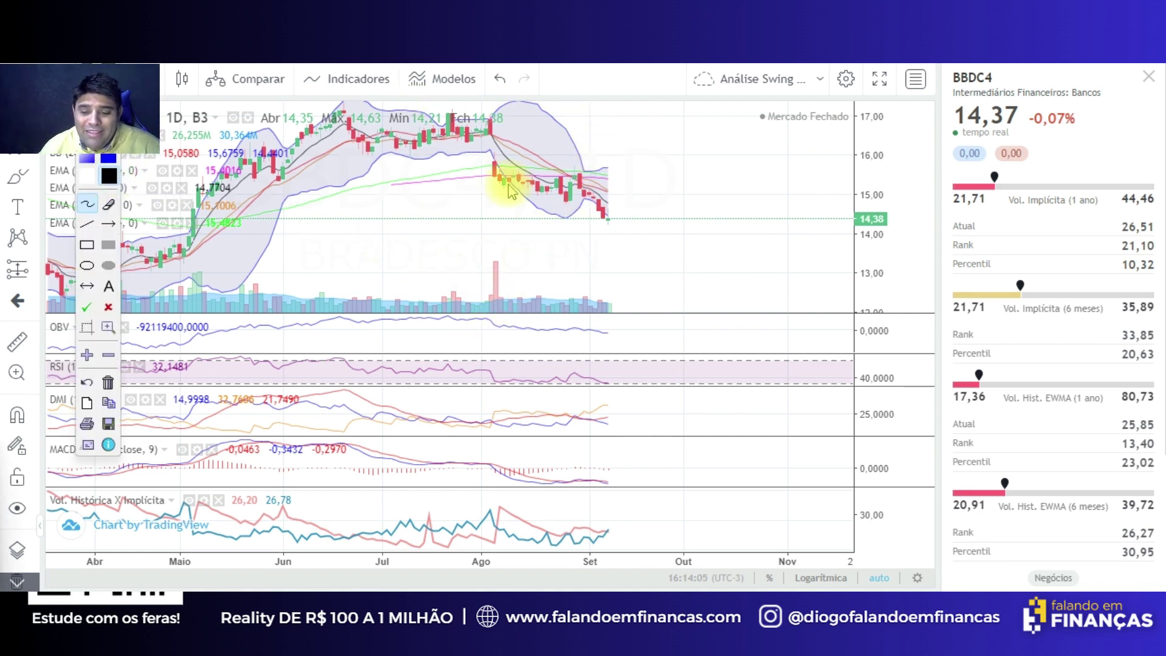
{"action": "mouse_move", "coordinate": [485, 132]}
{"action": "left_mouse_down"}
{"action": "mouse_move", "coordinate": [504, 132]}
{"action": "mouse_move", "coordinate": [501, 163]}
{"action": "mouse_move", "coordinate": [500, 151]}
{"action": "mouse_move", "coordinate": [541, 152]}
{"action": "left_mouse_up"}
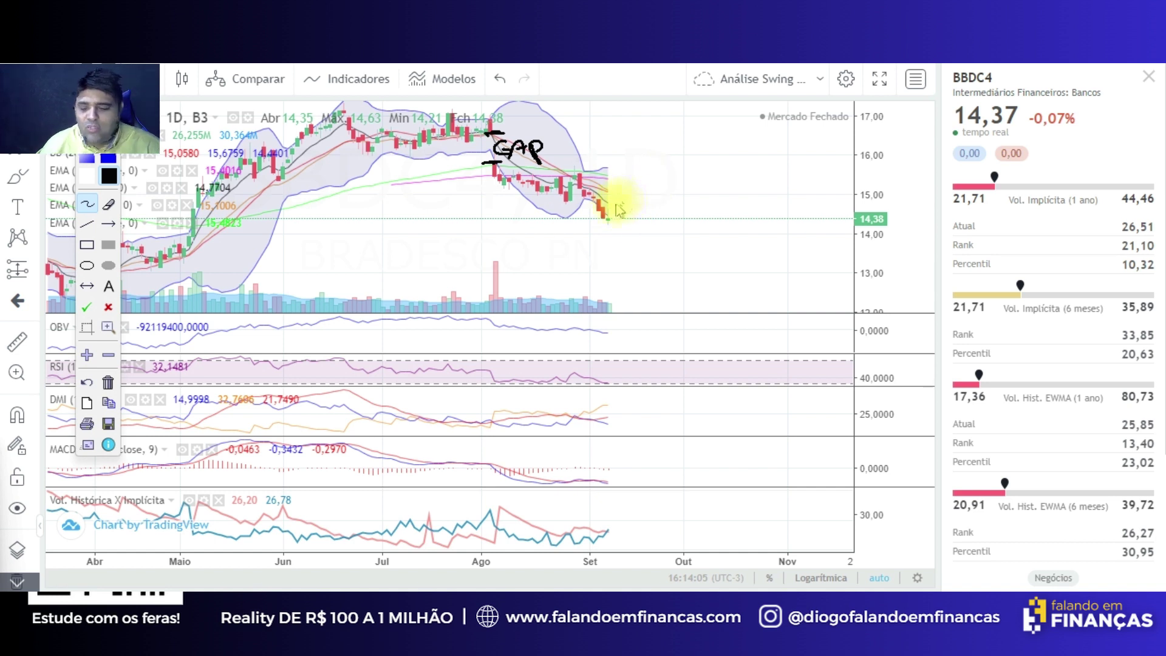
Sketch a rising and falling price path after the last candle and mark the April–May support zone with a handwritten 13,50
{"action": "mouse_move", "coordinate": [624, 213]}
{"action": "left_mouse_down"}
{"action": "mouse_move", "coordinate": [698, 127]}
{"action": "mouse_move", "coordinate": [735, 116]}
{"action": "mouse_move", "coordinate": [867, 148]}
{"action": "mouse_move", "coordinate": [1043, 244]}
{"action": "left_mouse_up"}
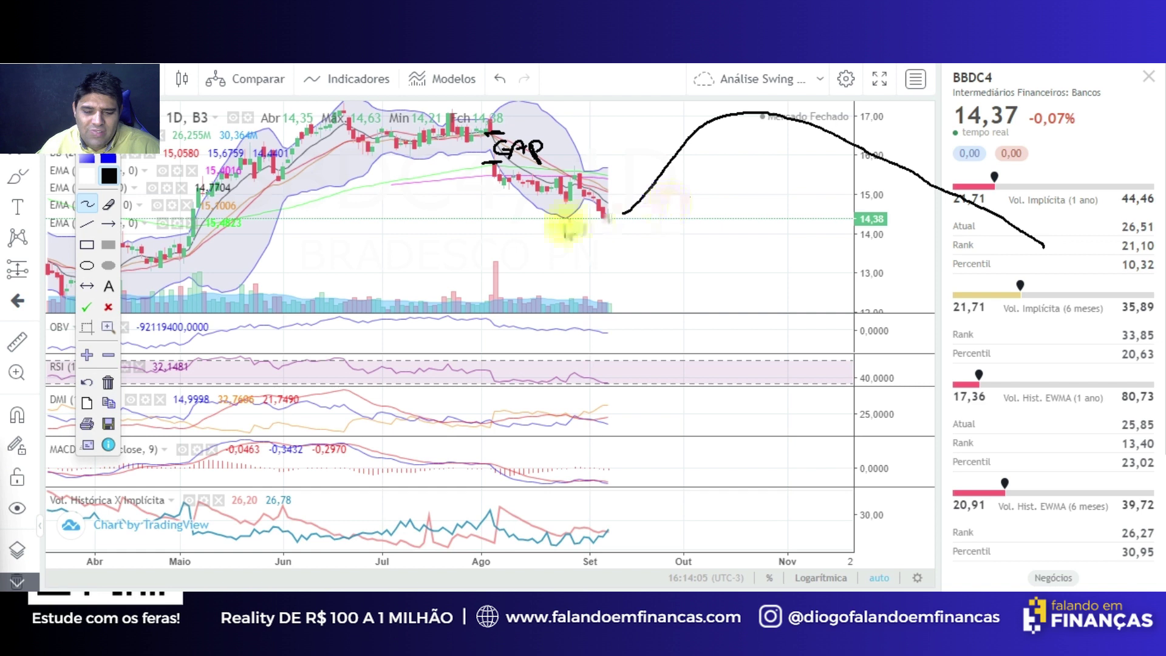
{"action": "mouse_move", "coordinate": [139, 264]}
{"action": "left_mouse_down"}
{"action": "mouse_move", "coordinate": [229, 266]}
{"action": "mouse_move", "coordinate": [230, 255]}
{"action": "left_mouse_up"}
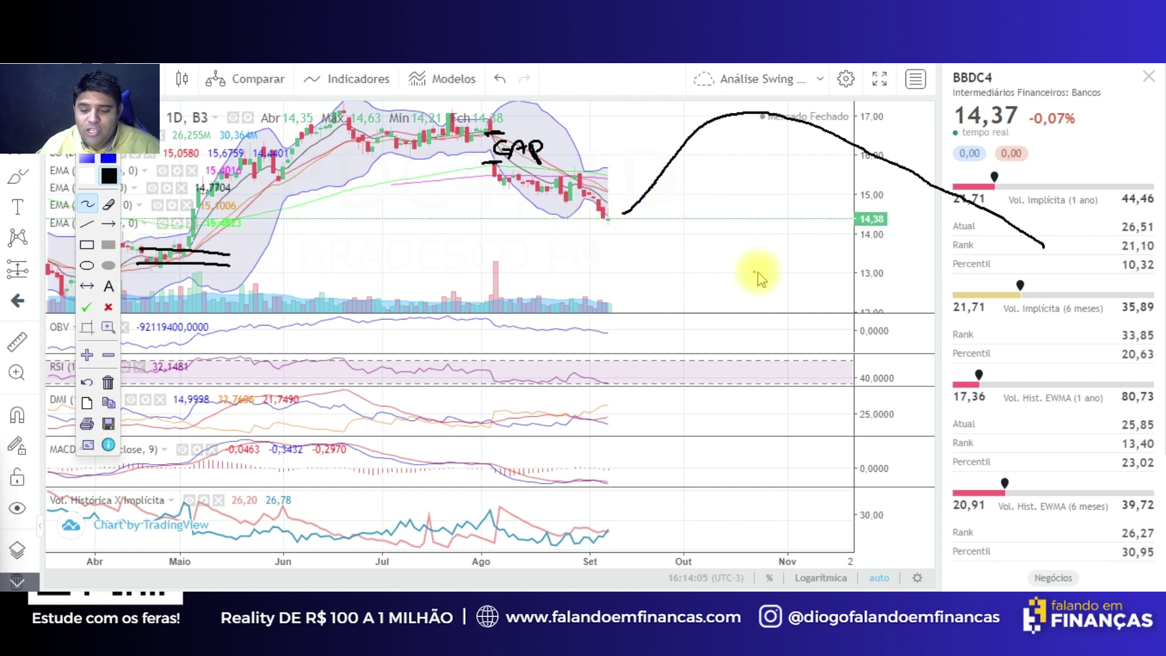
{"action": "left_click_drag", "start_coordinate": [791, 260], "coordinate": [862, 272]}
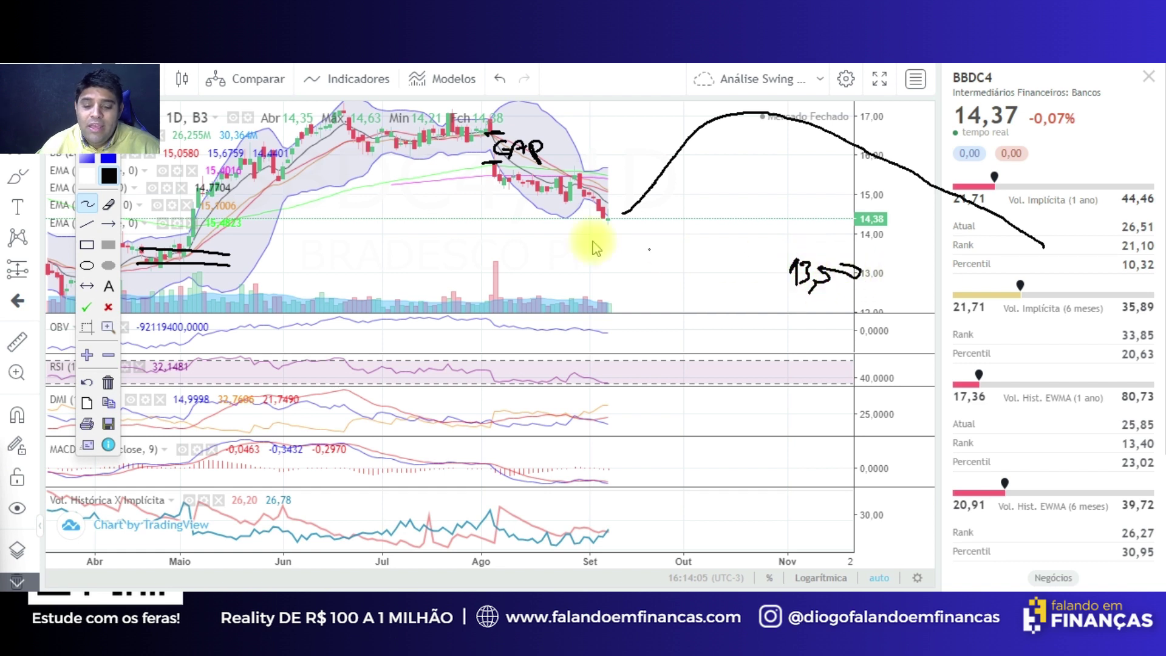
Draw a horizontal level from the May rally past the last candle, and exit the drawing overlay
{"action": "left_click_drag", "start_coordinate": [194, 207], "coordinate": [697, 212]}
{"action": "left_click_drag", "start_coordinate": [200, 206], "coordinate": [777, 215]}
{"action": "left_click_drag", "start_coordinate": [706, 201], "coordinate": [721, 213]}
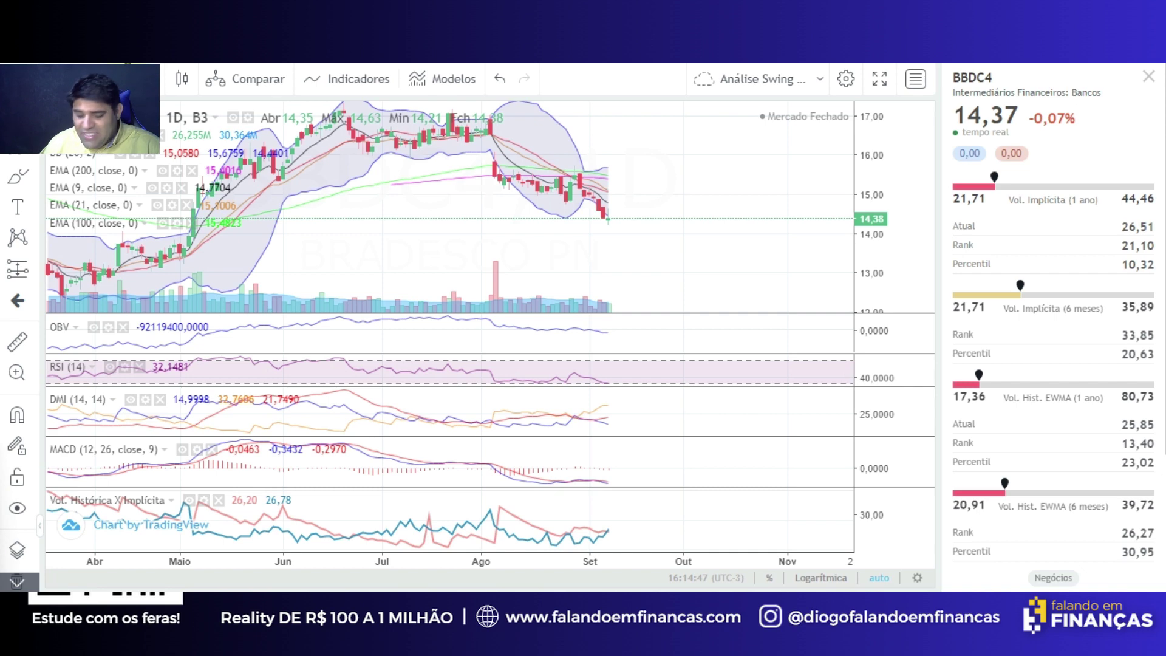
Return to the Vendas a Seco sheet and review the first columns of the open BBDC4 put sale
{"action": "key", "text": "alt+Tab"}
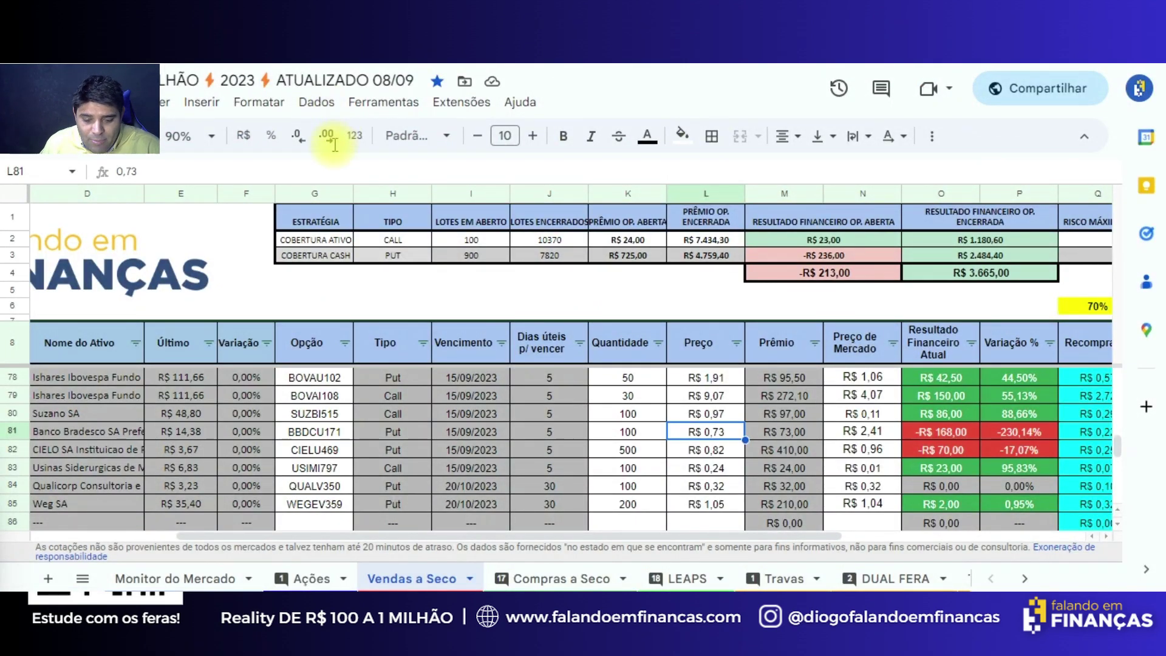
{"action": "scroll", "coordinate": [161, 504], "scroll_direction": "left", "scroll_amount": 5}
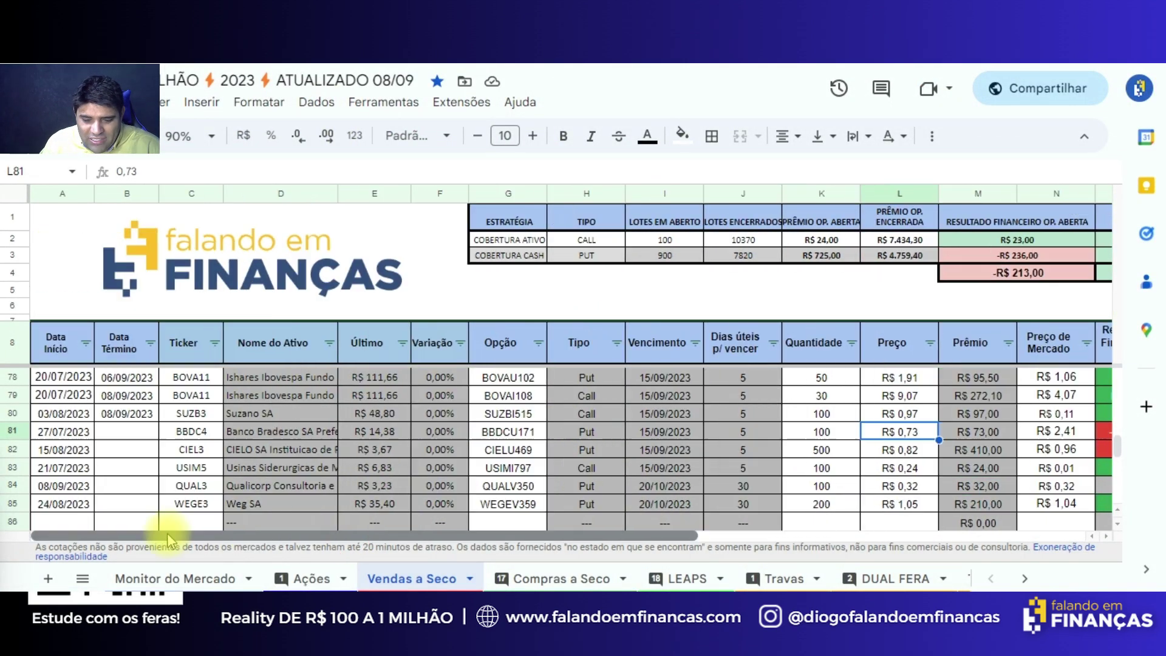
Review the recent BBDC4 price action on the chart and return to the BBDC4 option chain
{"action": "key", "text": "alt+Tab"}
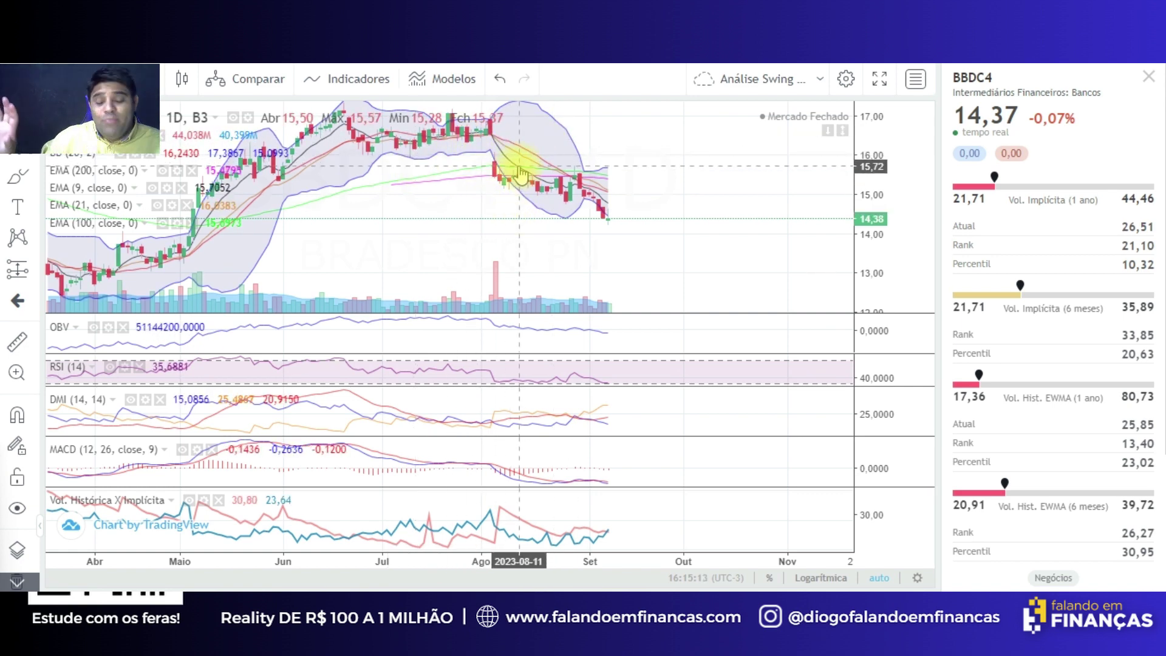
{"action": "left_click", "coordinate": [754, 178]}
{"action": "left_click_drag", "start_coordinate": [682, 181], "coordinate": [567, 182]}
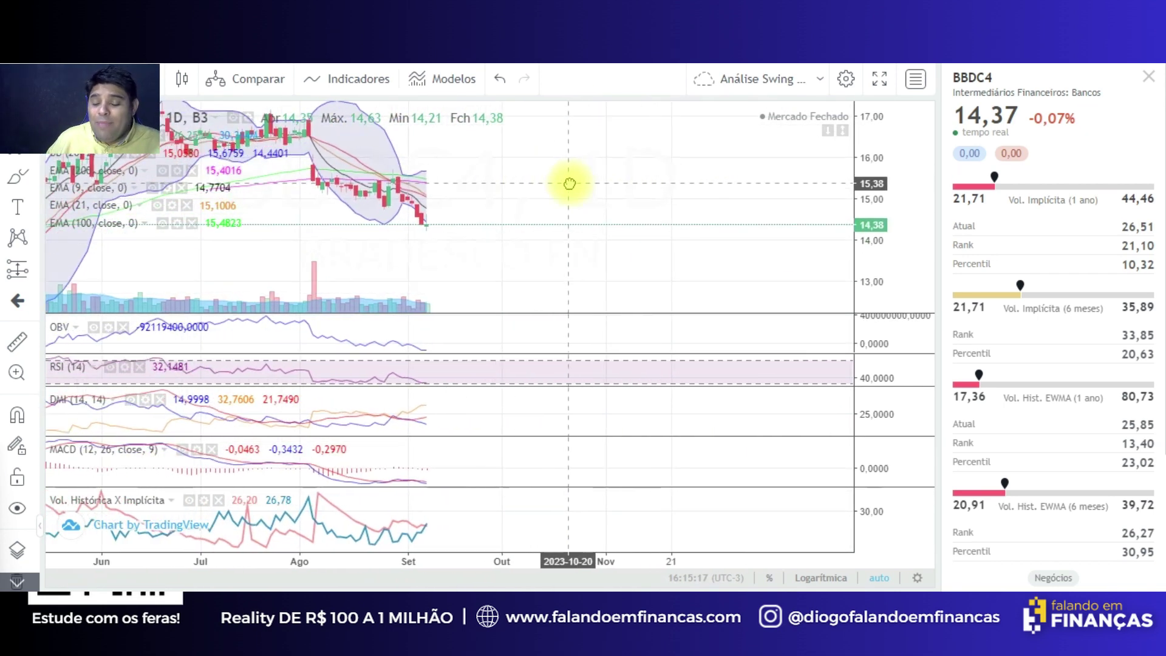
{"action": "key", "text": "Escape"}
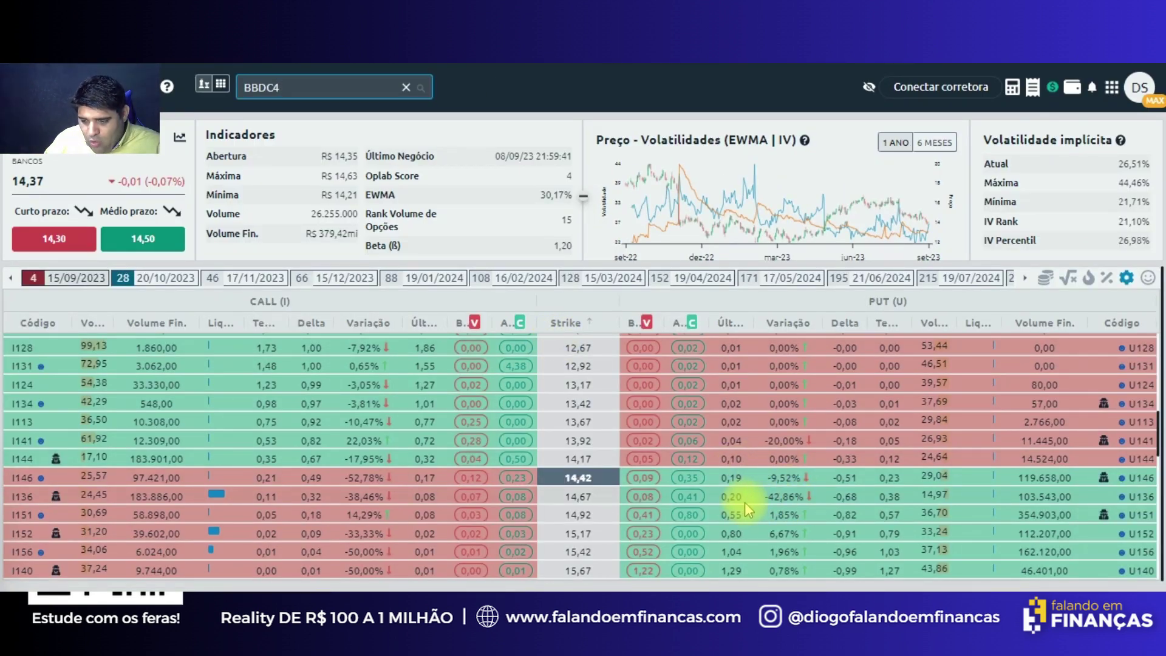
Add a sale of 100 BBDCU171 puts, strike 16,92 expiring 15/09/2023, to the simulation and set its price to 0,73
{"action": "scroll", "coordinate": [746, 504], "scroll_direction": "down", "scroll_amount": 3}
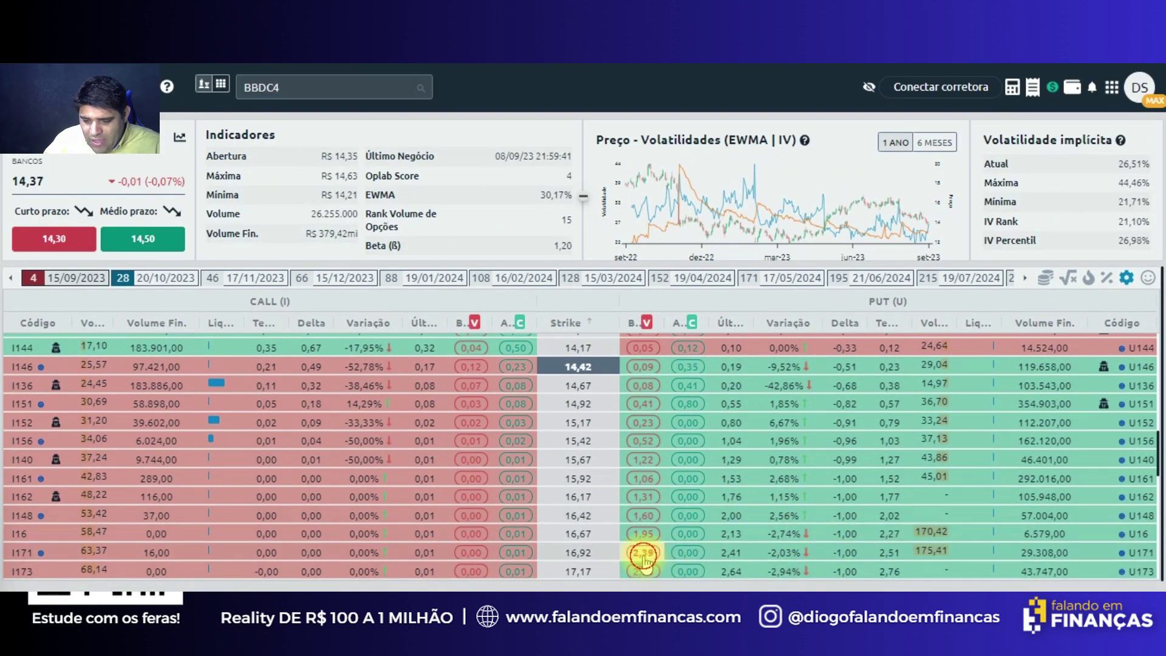
{"action": "left_click", "coordinate": [643, 552]}
{"action": "left_click", "coordinate": [280, 525]}
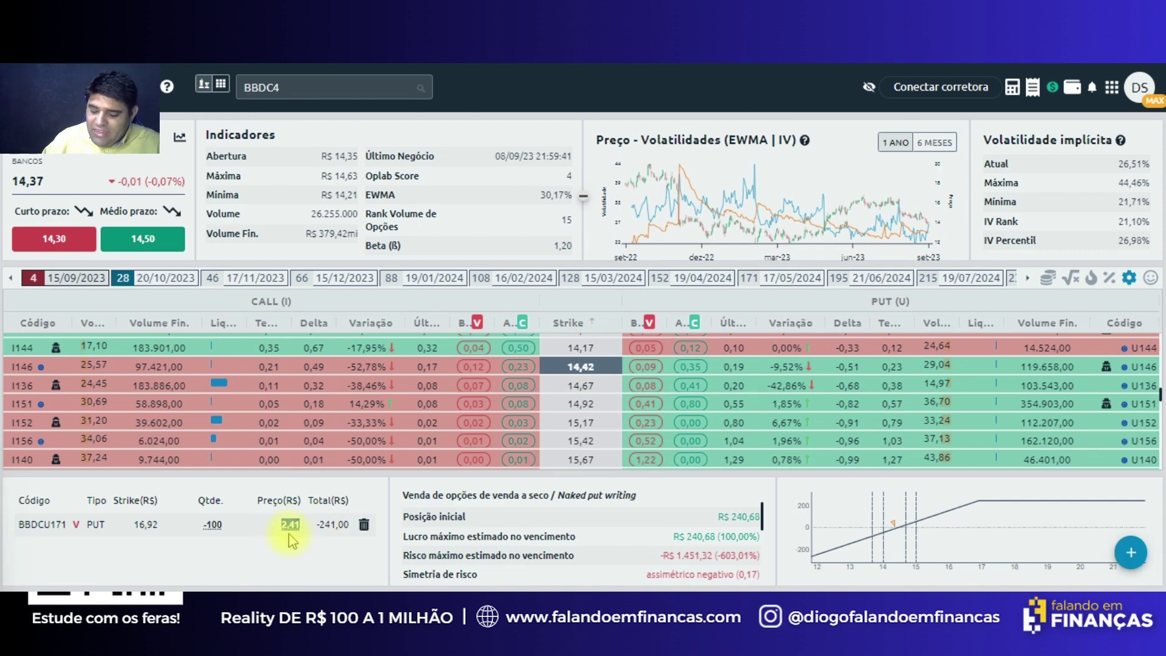
{"action": "type", "text": "0,73"}
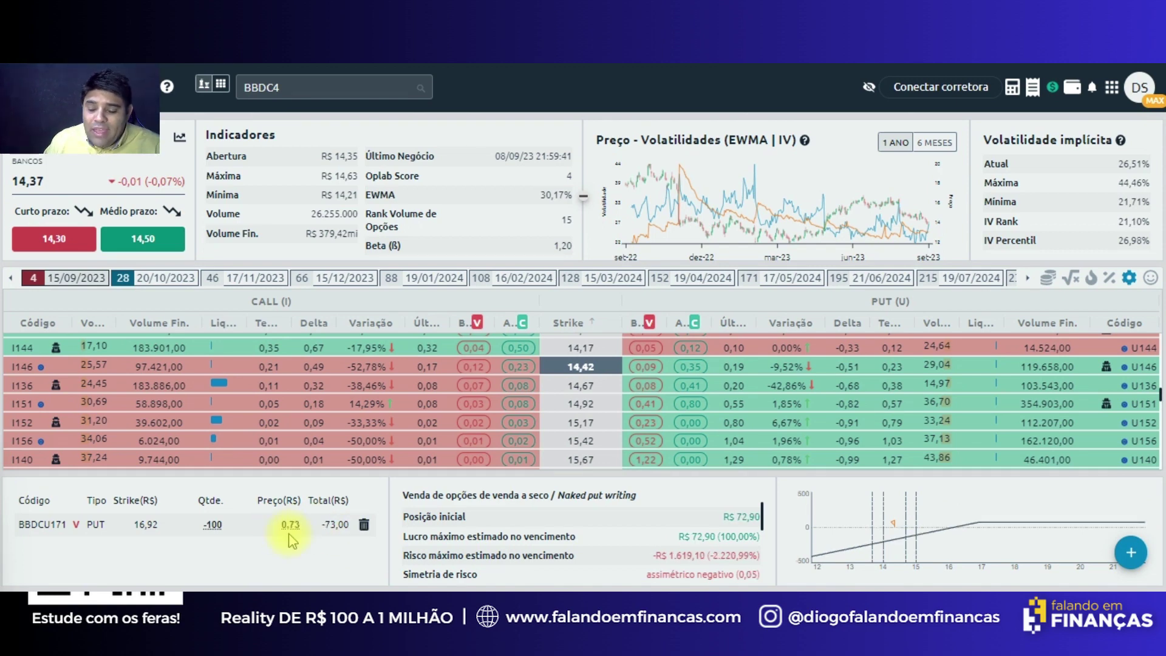
{"action": "scroll", "coordinate": [749, 406], "scroll_direction": "down", "scroll_amount": 4}
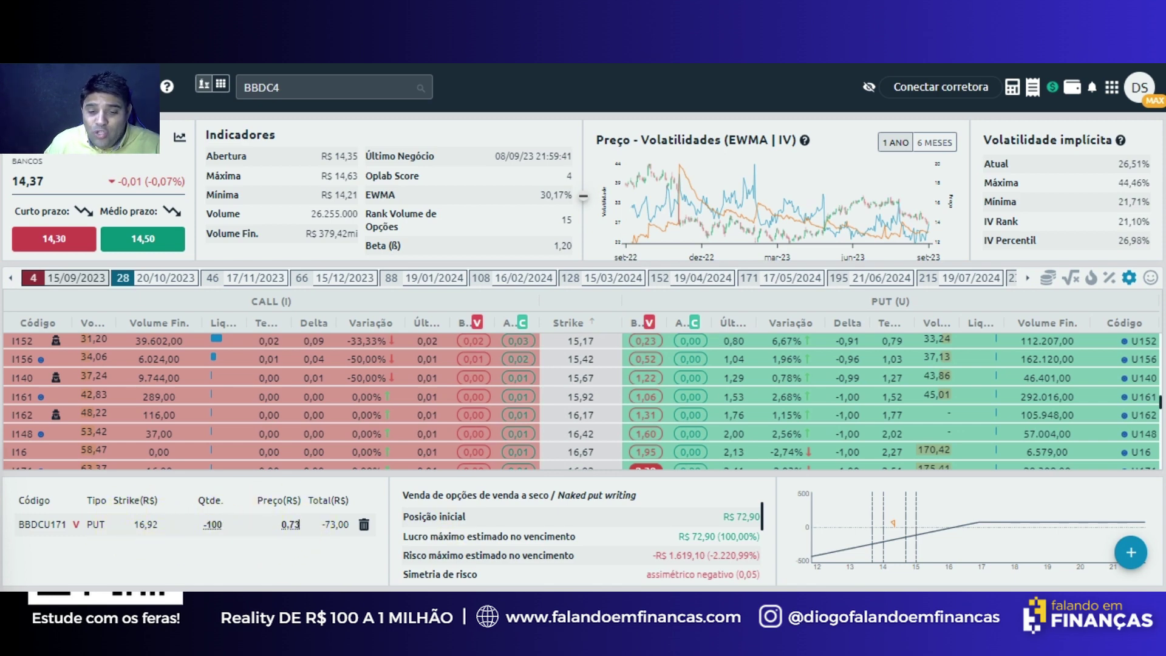
Review the market price and current result columns of the BBDCU171 row in the Vendas a Seco sheet, and return to the option chain
{"action": "key", "text": "ctrl+Tab"}
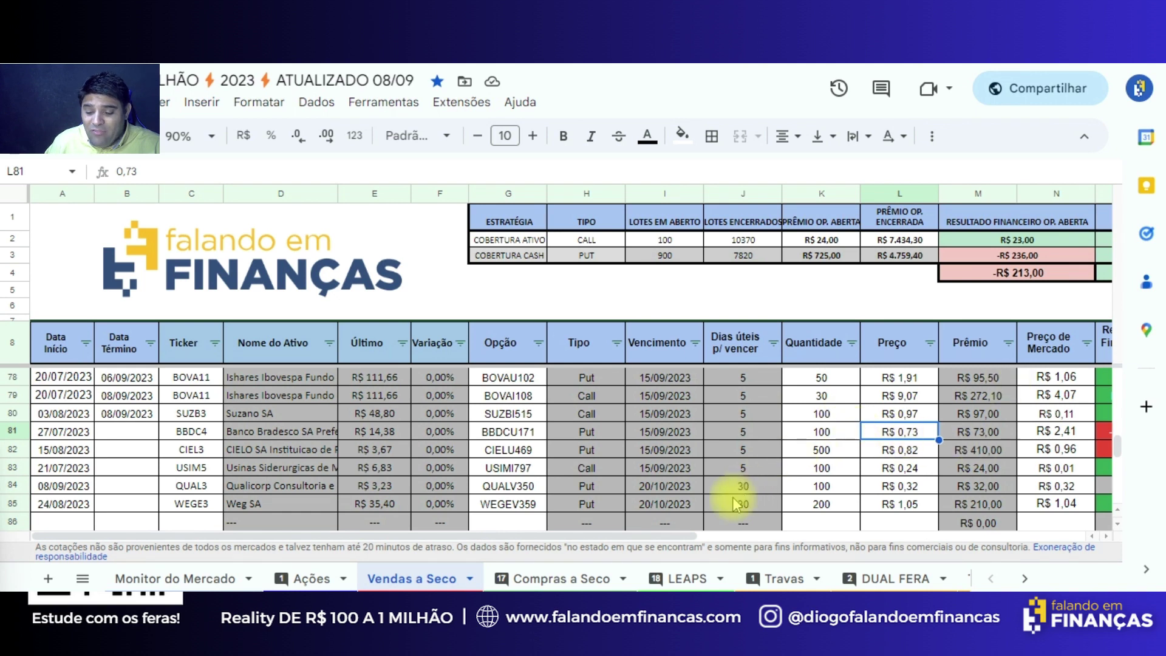
{"action": "left_click_drag", "start_coordinate": [671, 534], "coordinate": [814, 533]}
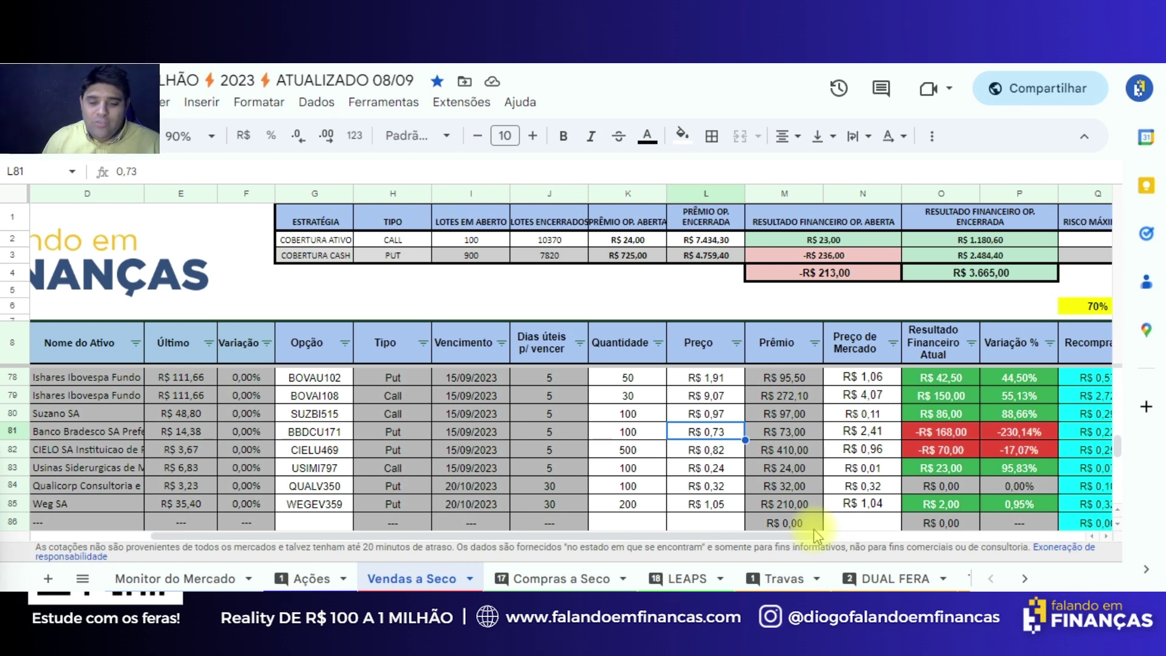
{"action": "key", "text": "ctrl+Tab"}
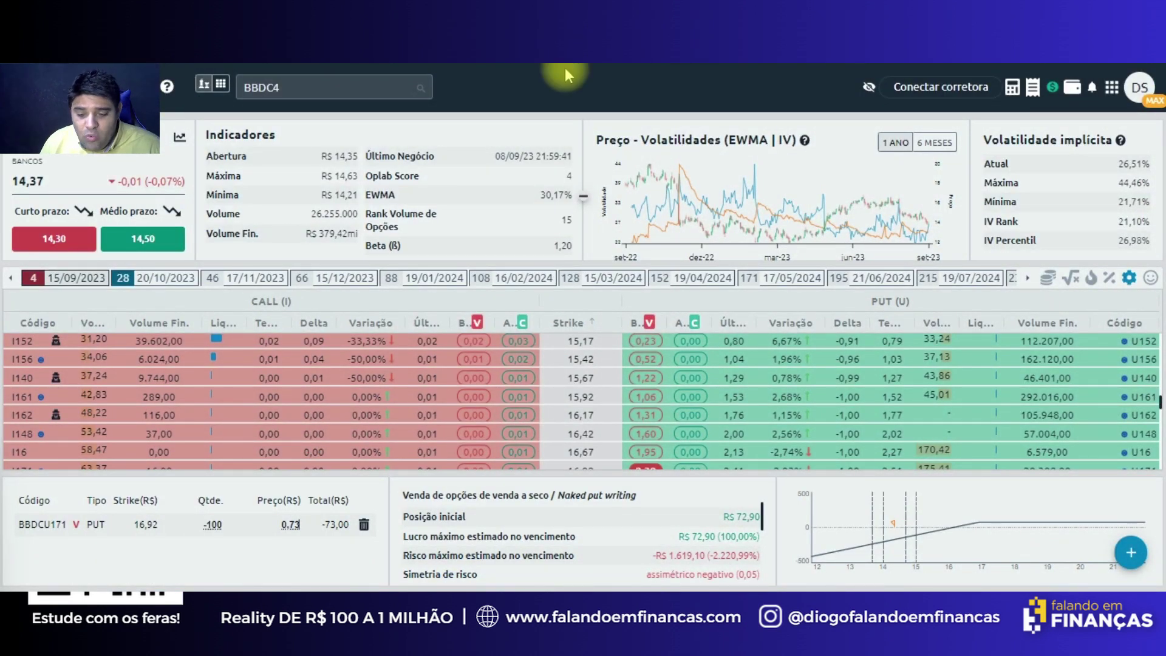
Turn the simulated BBDCU171 sale into a purchase by changing its quantity to 100
{"action": "scroll", "coordinate": [769, 425], "scroll_direction": "down", "scroll_amount": 2}
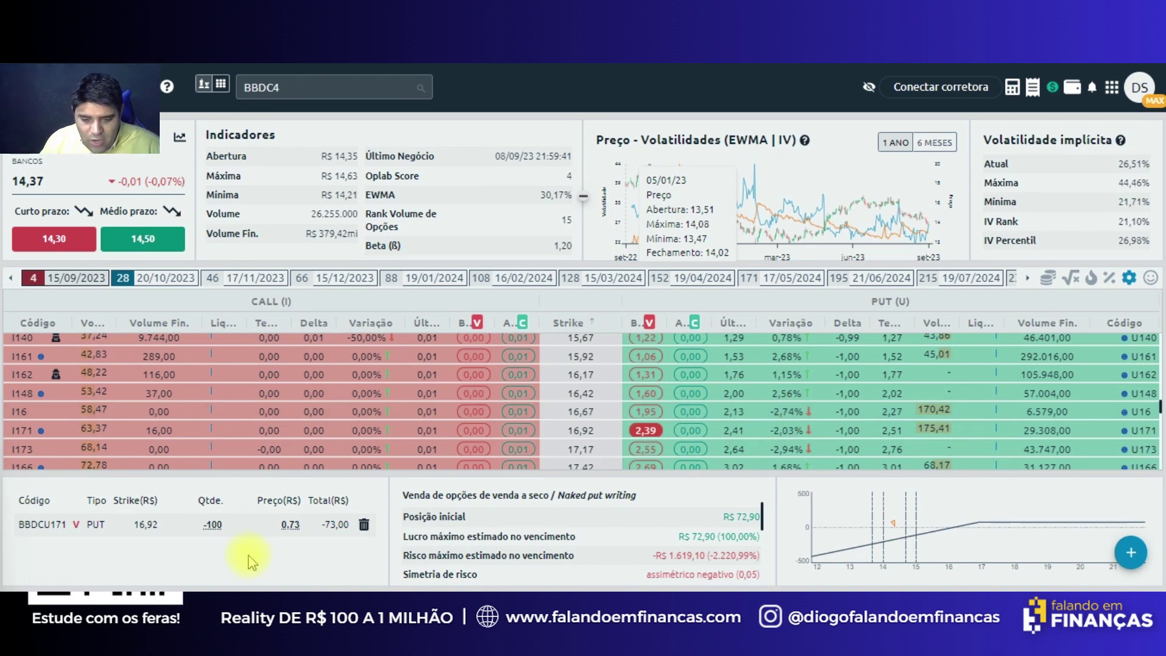
{"action": "left_click", "coordinate": [220, 524]}
{"action": "key", "text": "Home"}
{"action": "key", "text": "Delete"}
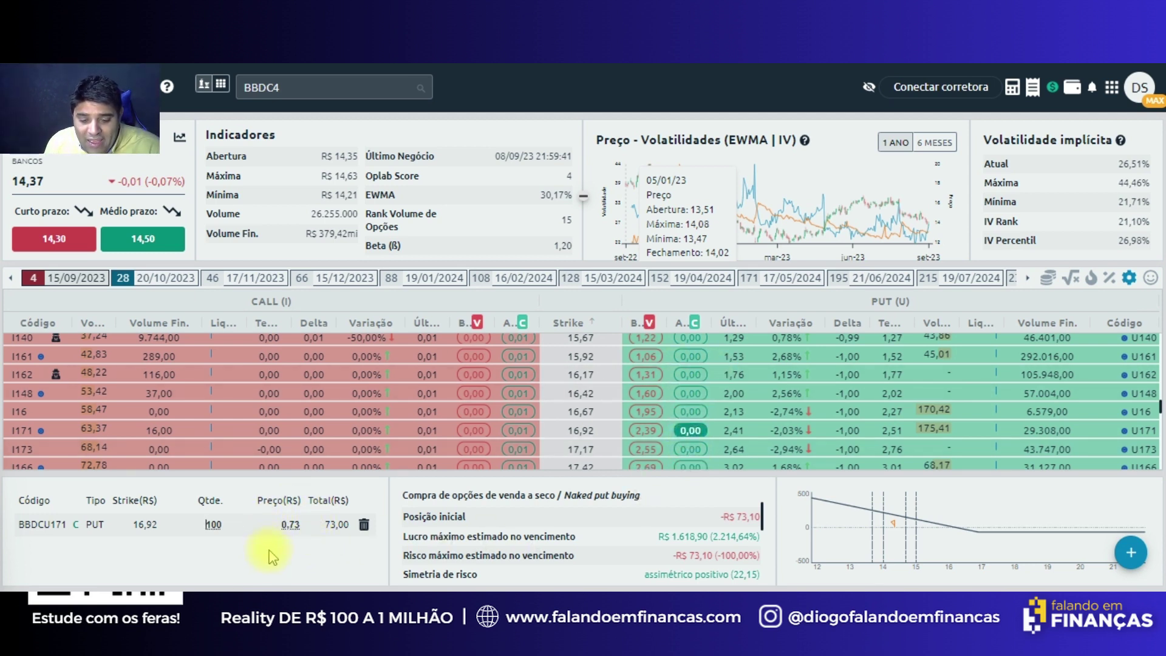
Add a sale of the 20/10/2023 BBDCV17 put, strike 16,84, to the simulation alongside the BBDCU171 leg
{"action": "left_click", "coordinate": [163, 281]}
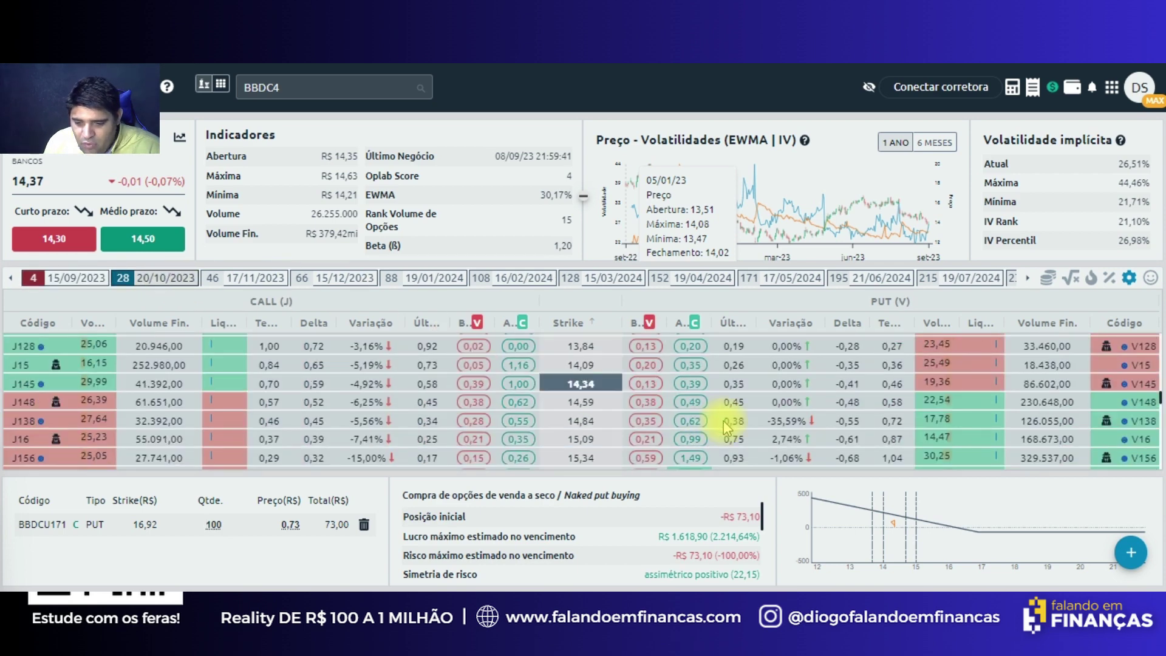
{"action": "scroll", "coordinate": [803, 396], "scroll_direction": "down", "scroll_amount": 5}
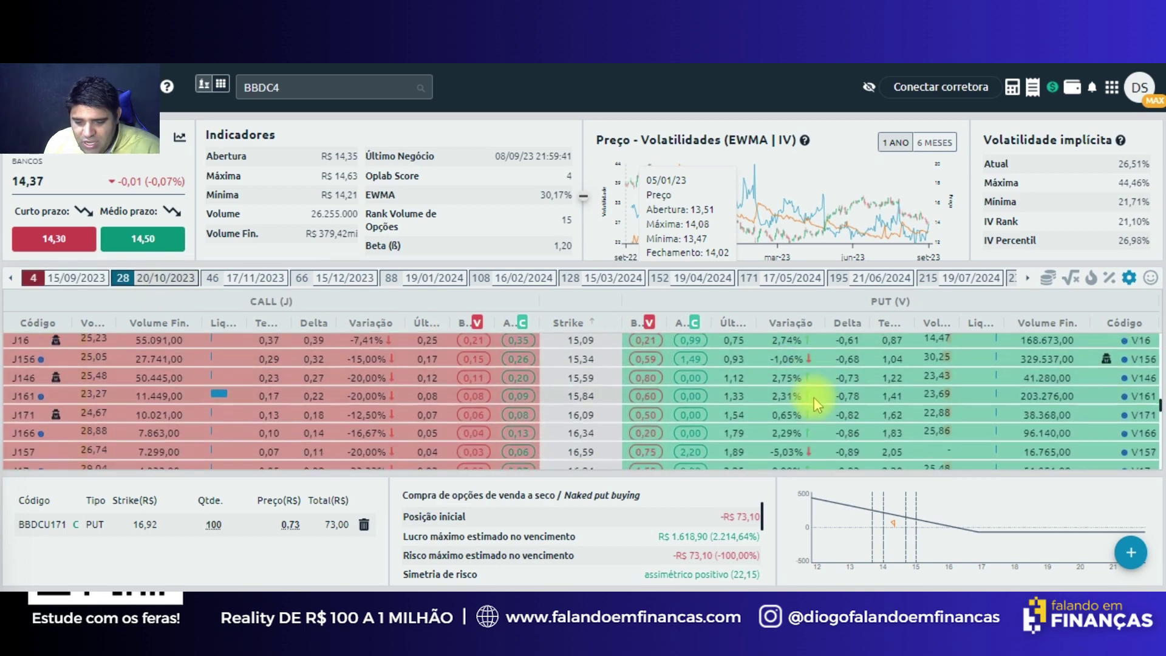
{"action": "scroll", "coordinate": [729, 407], "scroll_direction": "down", "scroll_amount": 3}
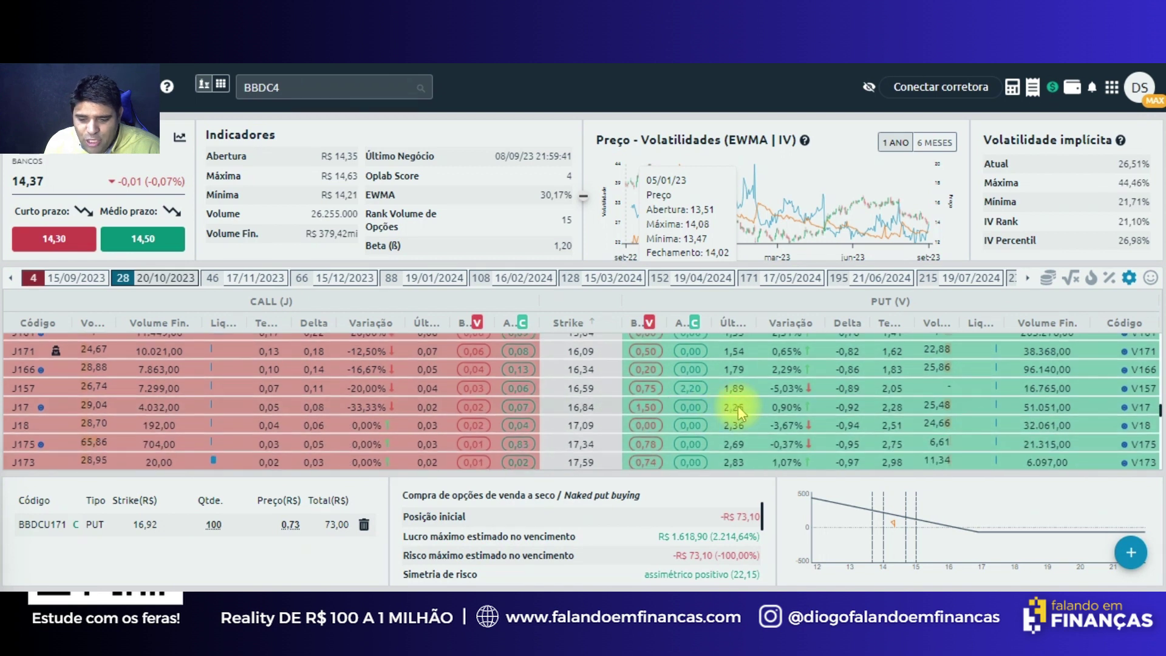
{"action": "left_click", "coordinate": [646, 407]}
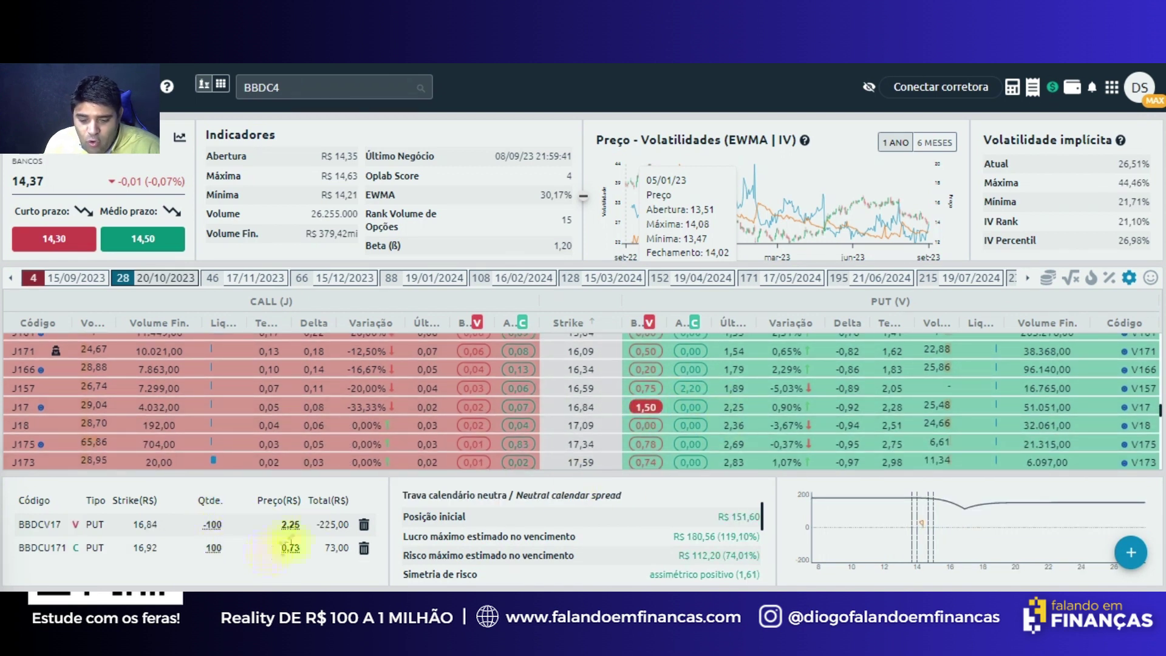
Look up the September BBDCU171 put in the chain and set the BBDCV17 leg's price to 2,41
{"action": "left_click", "coordinate": [85, 279]}
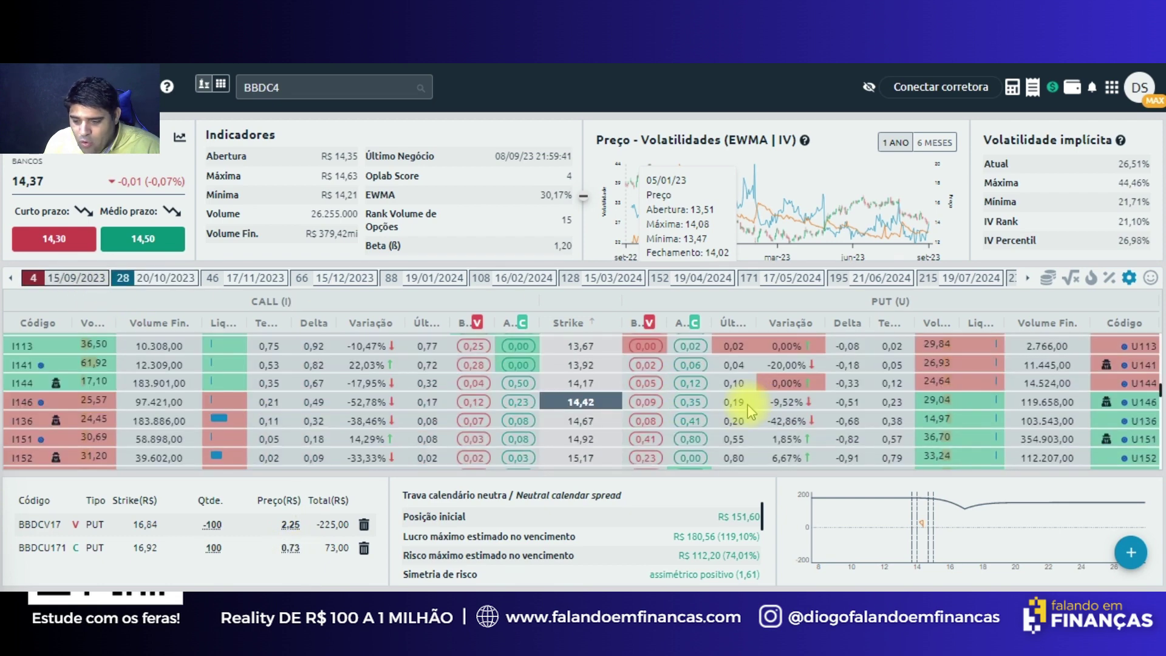
{"action": "scroll", "coordinate": [750, 438], "scroll_direction": "down", "scroll_amount": 3}
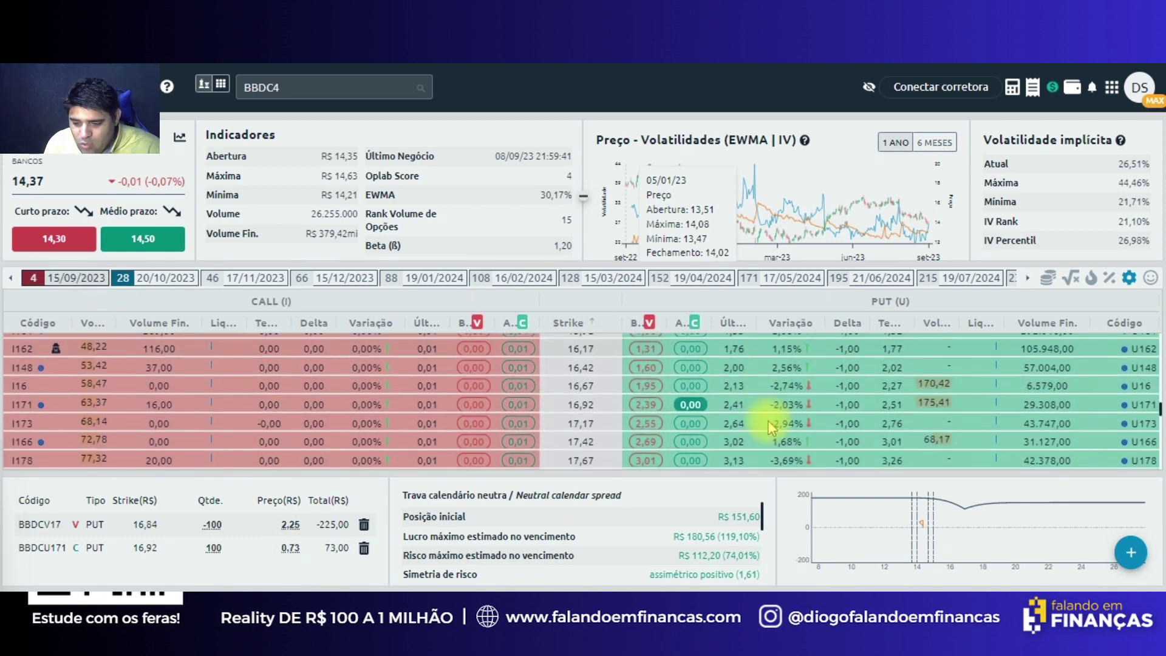
{"action": "left_click", "coordinate": [291, 525]}
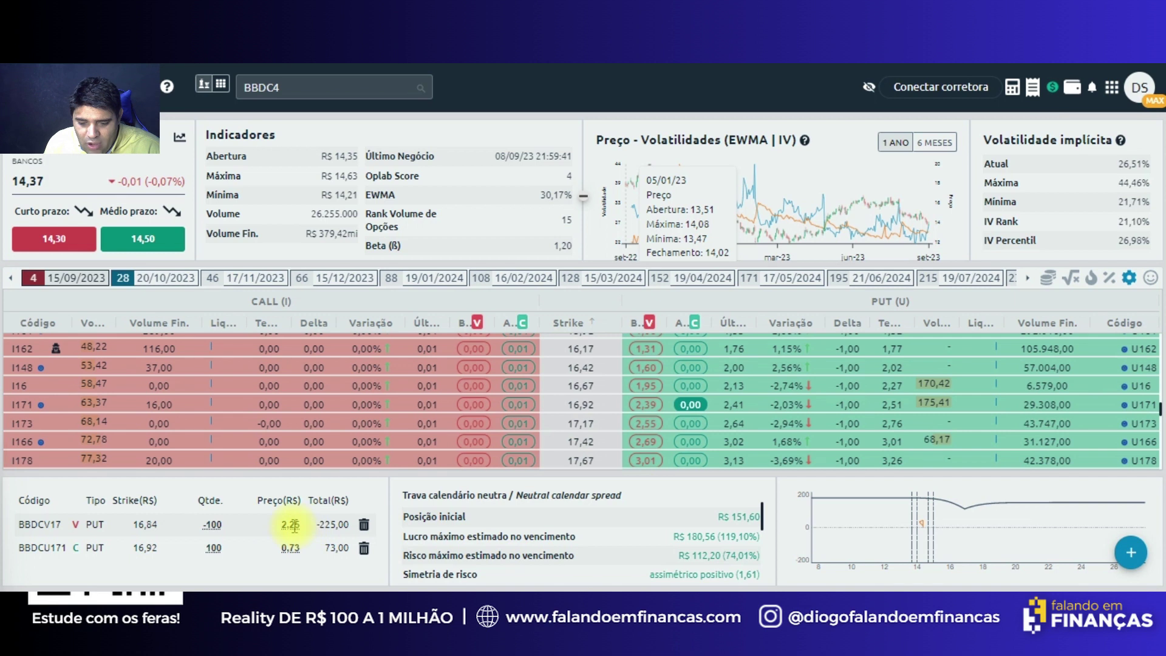
{"action": "type", "text": "2,41"}
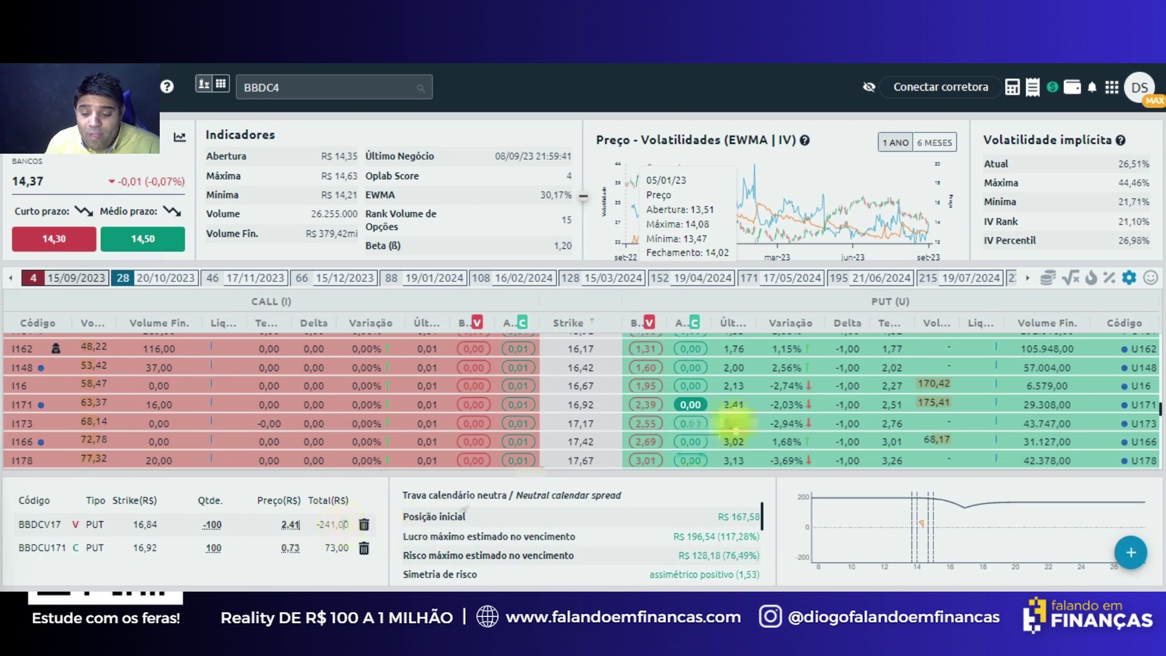
Look up the October BBDCV17 put in the chain and set the BBDCU171 leg's price to 2,25
{"action": "left_click", "coordinate": [159, 278]}
{"action": "scroll", "coordinate": [772, 407], "scroll_direction": "down", "scroll_amount": 3}
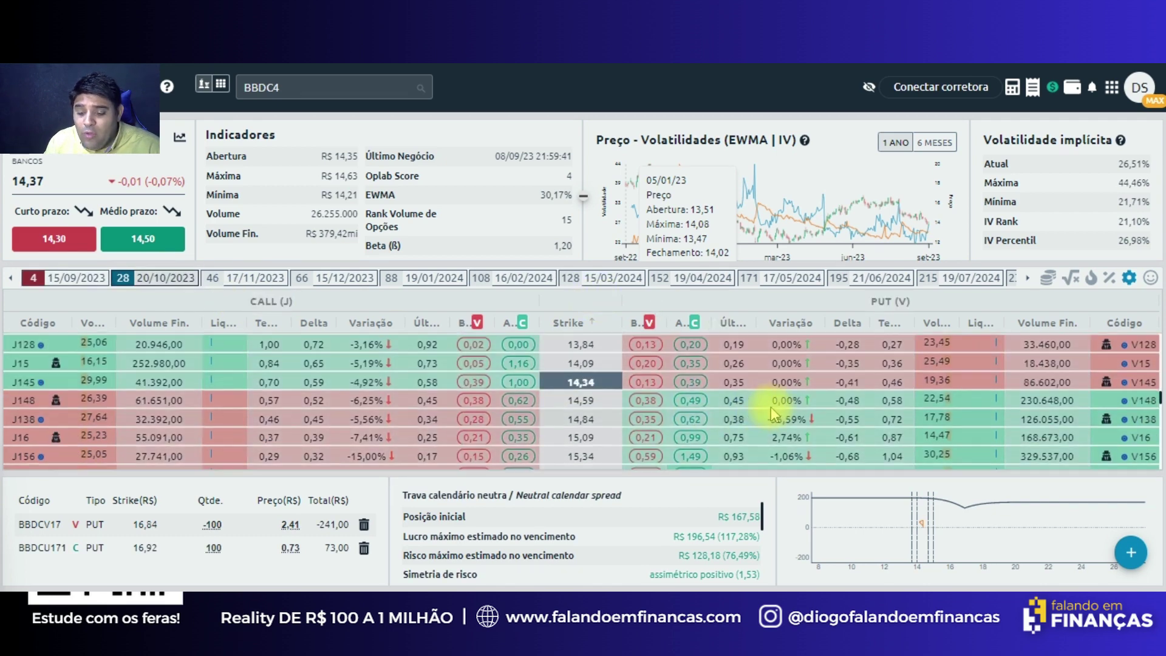
{"action": "scroll", "coordinate": [790, 402], "scroll_direction": "down", "scroll_amount": 2}
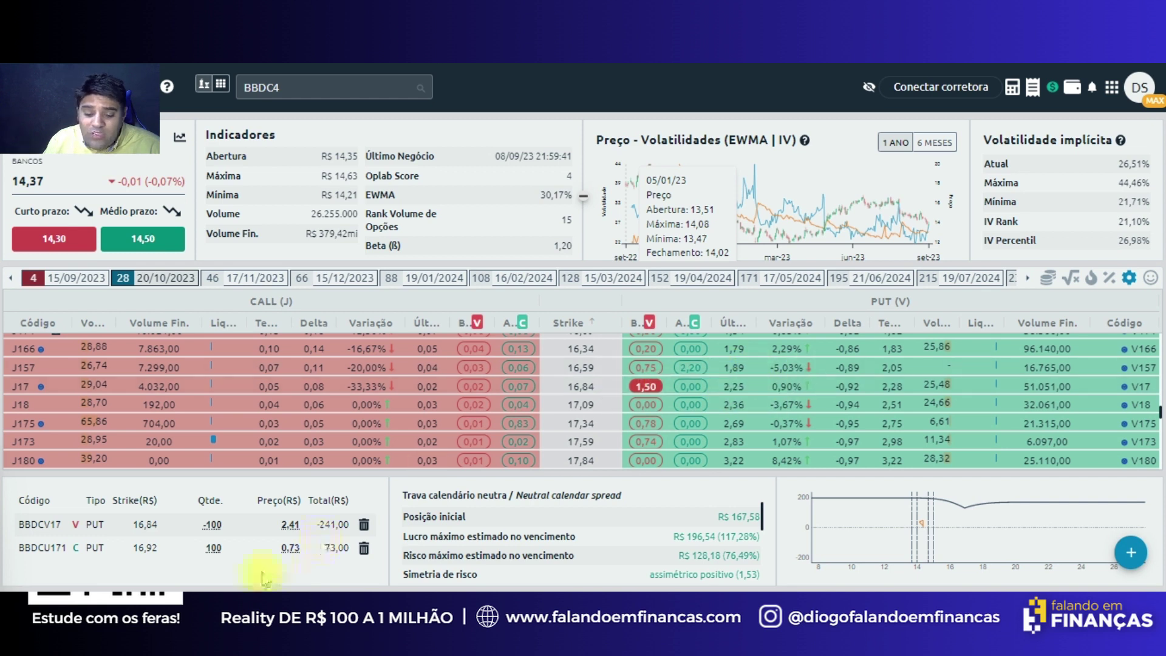
{"action": "left_click", "coordinate": [291, 548]}
{"action": "type", "text": "2,25"}
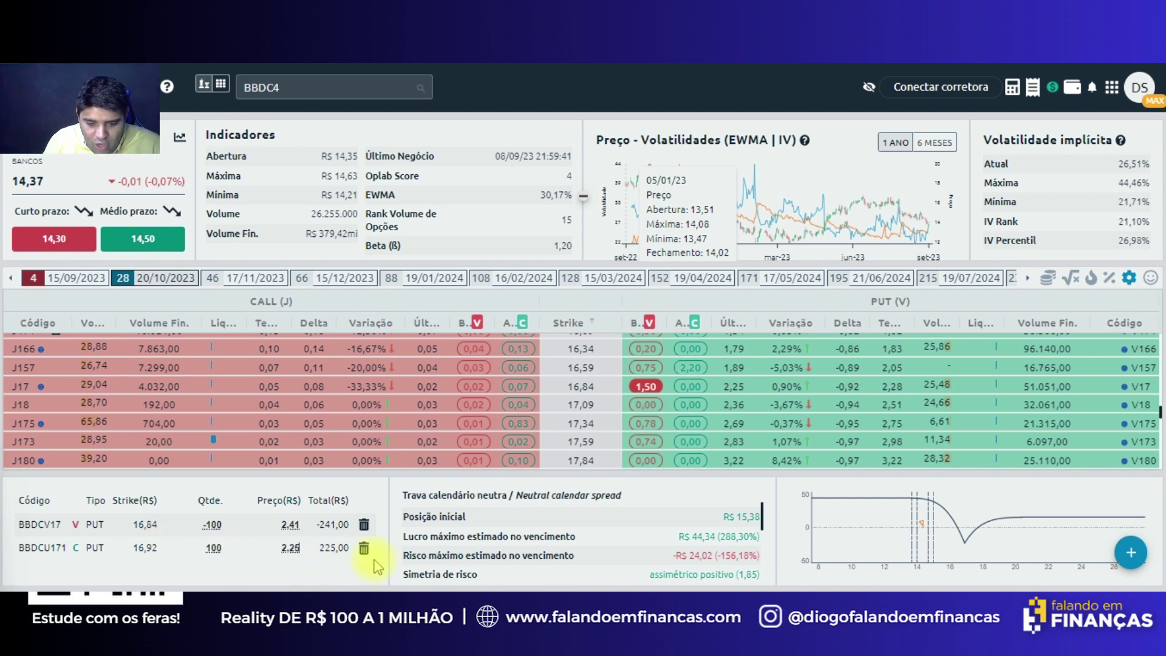
Remove the BBDCV17 leg from the simulation and set the BBDCU171 leg's price to 0,73
{"action": "left_click", "coordinate": [363, 525]}
{"action": "left_click", "coordinate": [293, 523]}
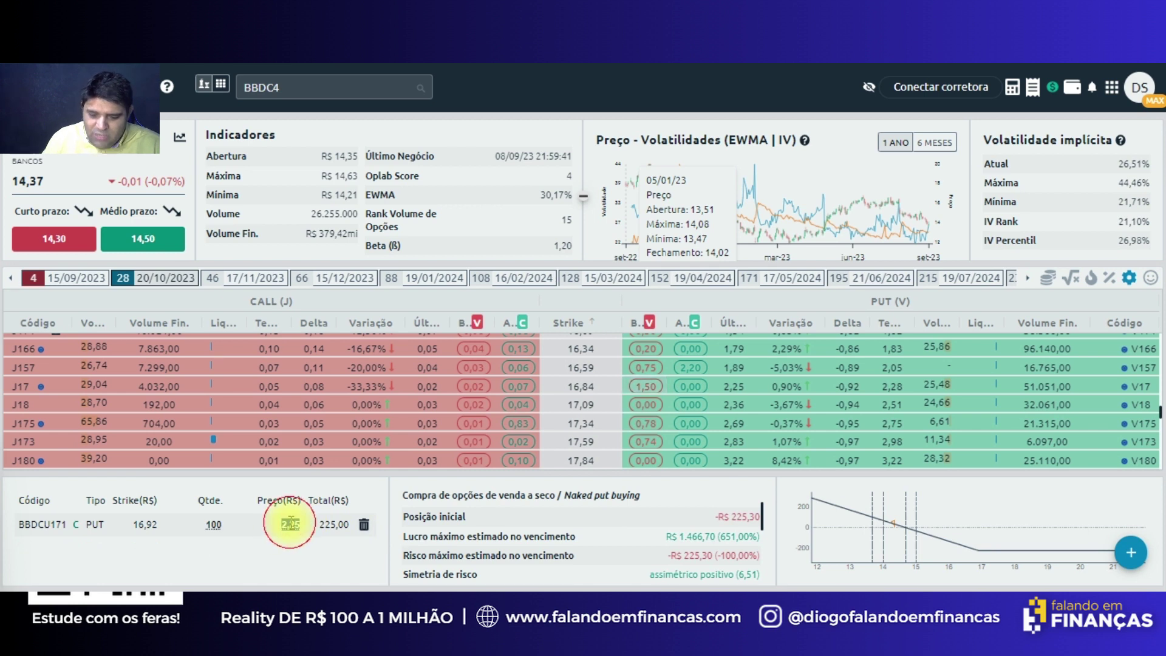
{"action": "type", "text": "0,73"}
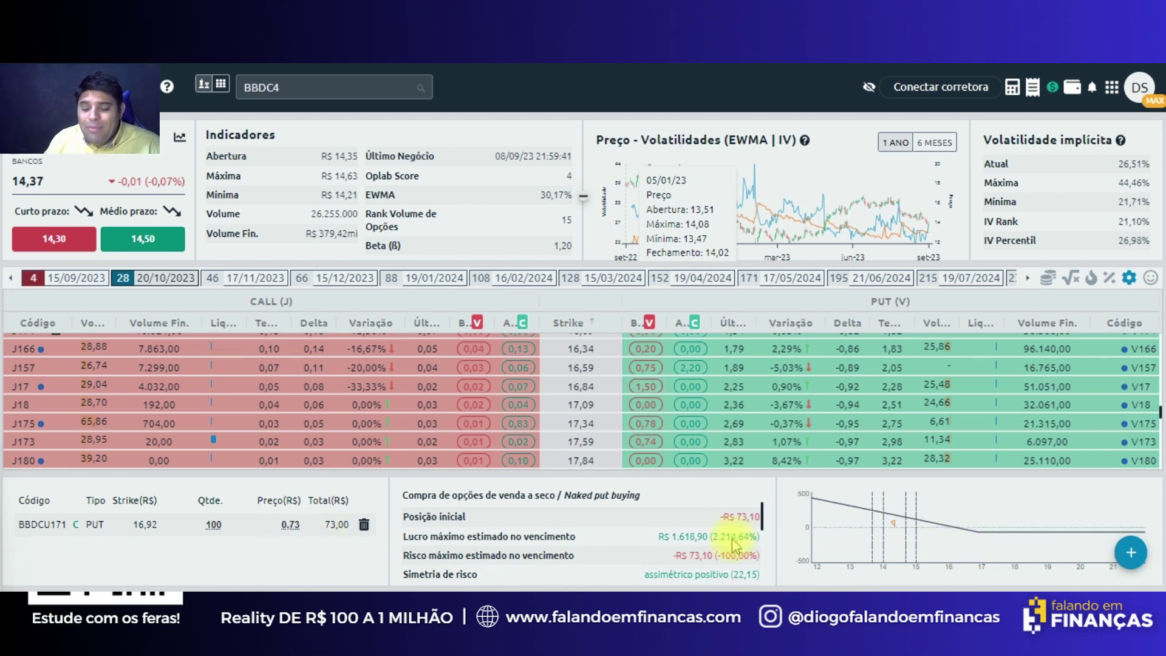
Show the simulator in full screen to examine the BBDCU171 purchase's payoff and risk figures, and return to the option chain
{"action": "mouse_move", "coordinate": [1139, 550]}
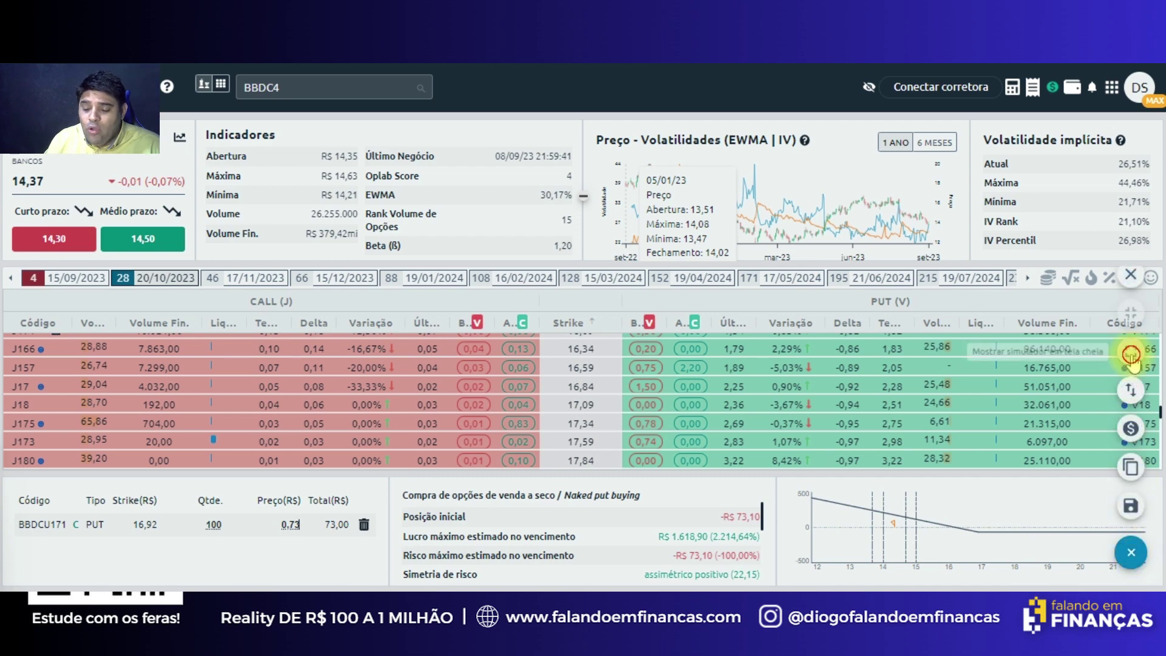
{"action": "left_click", "coordinate": [1133, 358]}
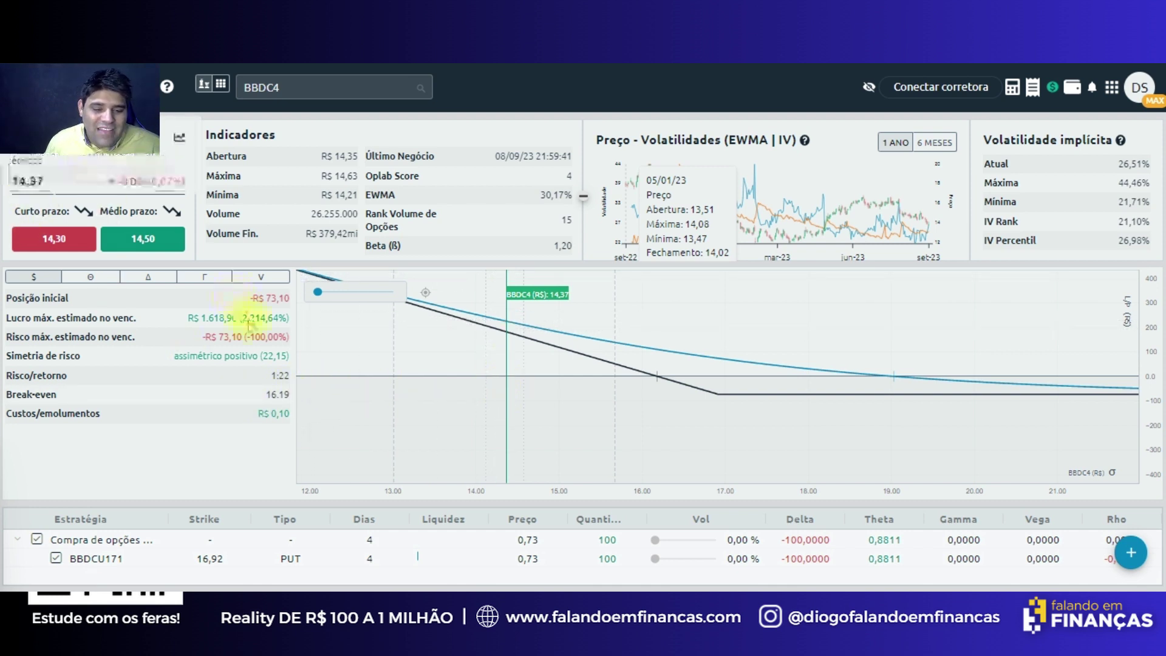
{"action": "left_click", "coordinate": [1131, 552]}
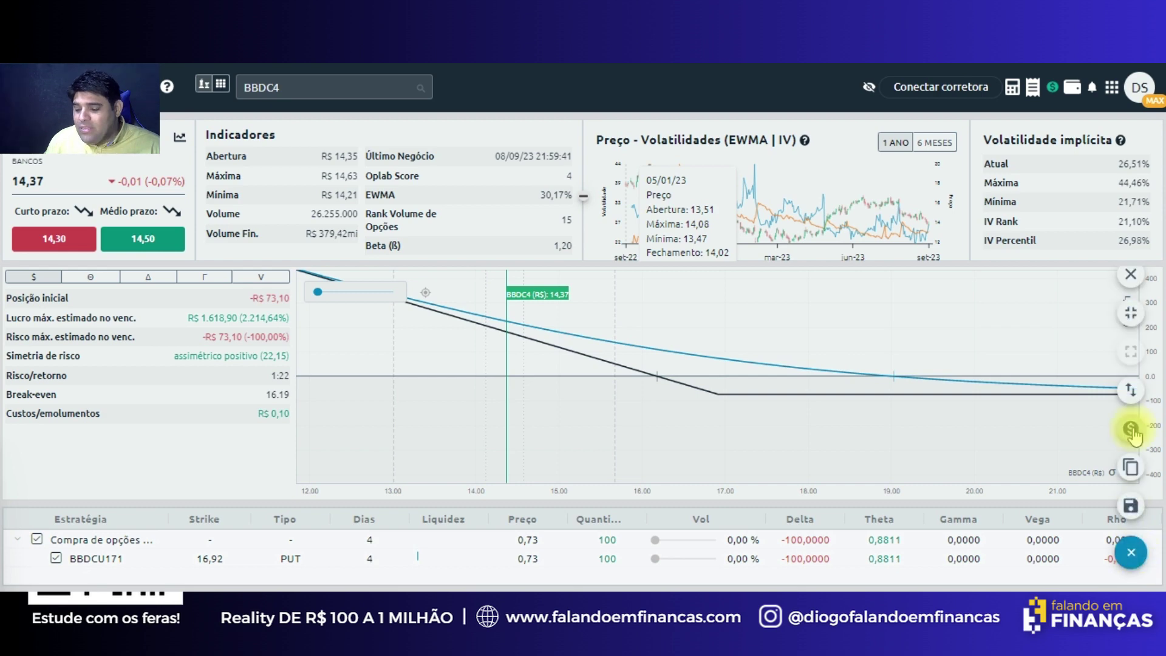
{"action": "left_click", "coordinate": [1128, 314]}
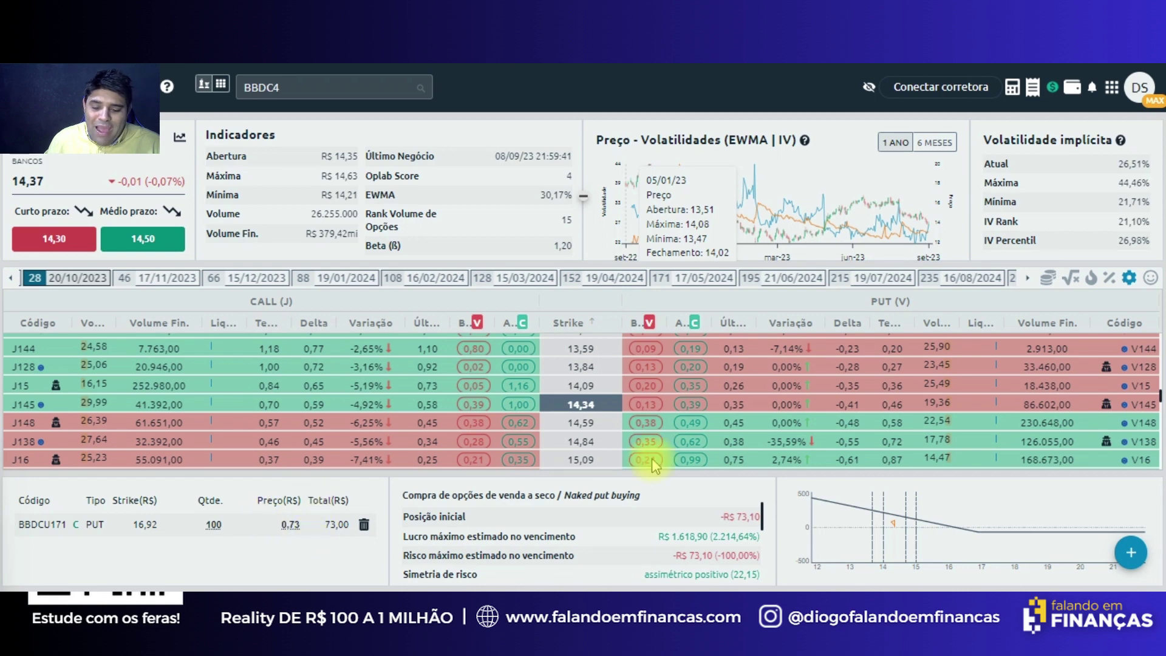
Compare the October puts around strike 16,84 with the September puts around strike 16,92 in the option chain
{"action": "scroll", "coordinate": [779, 388], "scroll_direction": "down", "scroll_amount": 1}
{"action": "scroll", "coordinate": [787, 393], "scroll_direction": "down", "scroll_amount": 1}
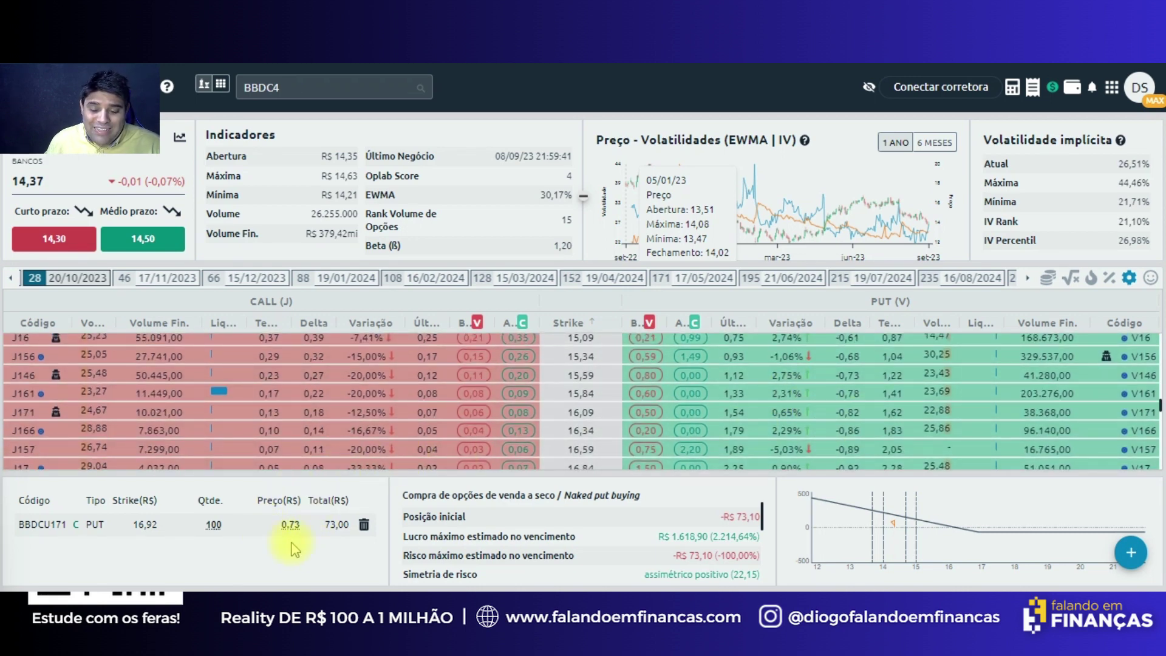
{"action": "scroll", "coordinate": [774, 418], "scroll_direction": "down", "scroll_amount": 2}
{"action": "scroll", "coordinate": [778, 412], "scroll_direction": "up", "scroll_amount": 1}
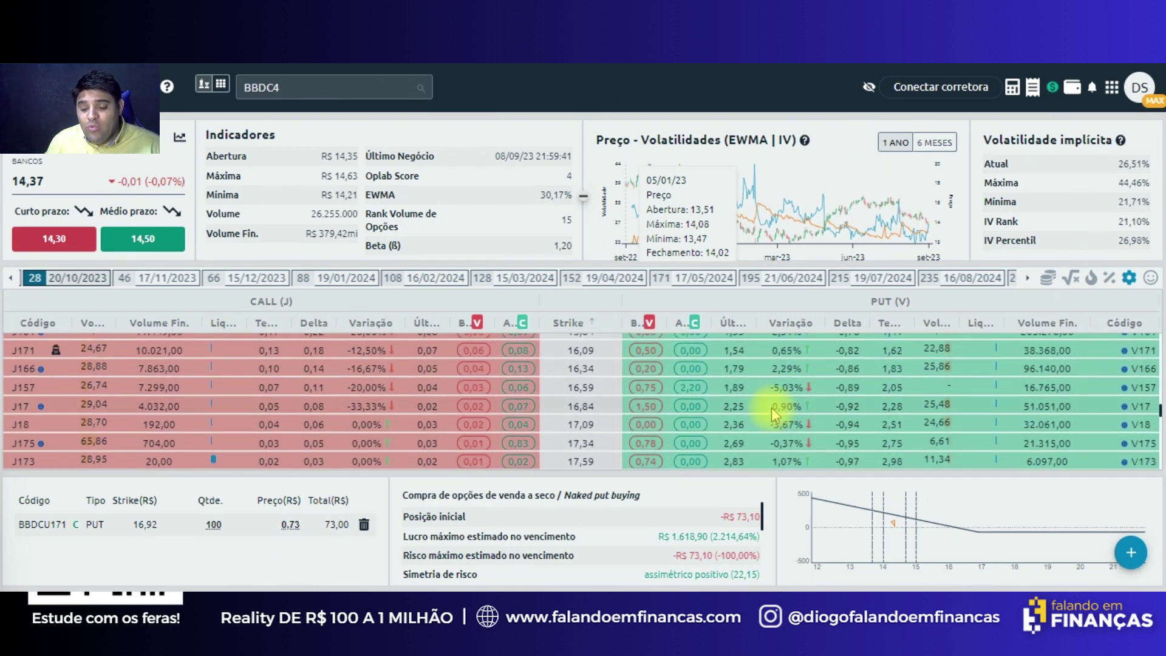
{"action": "left_click", "coordinate": [10, 280]}
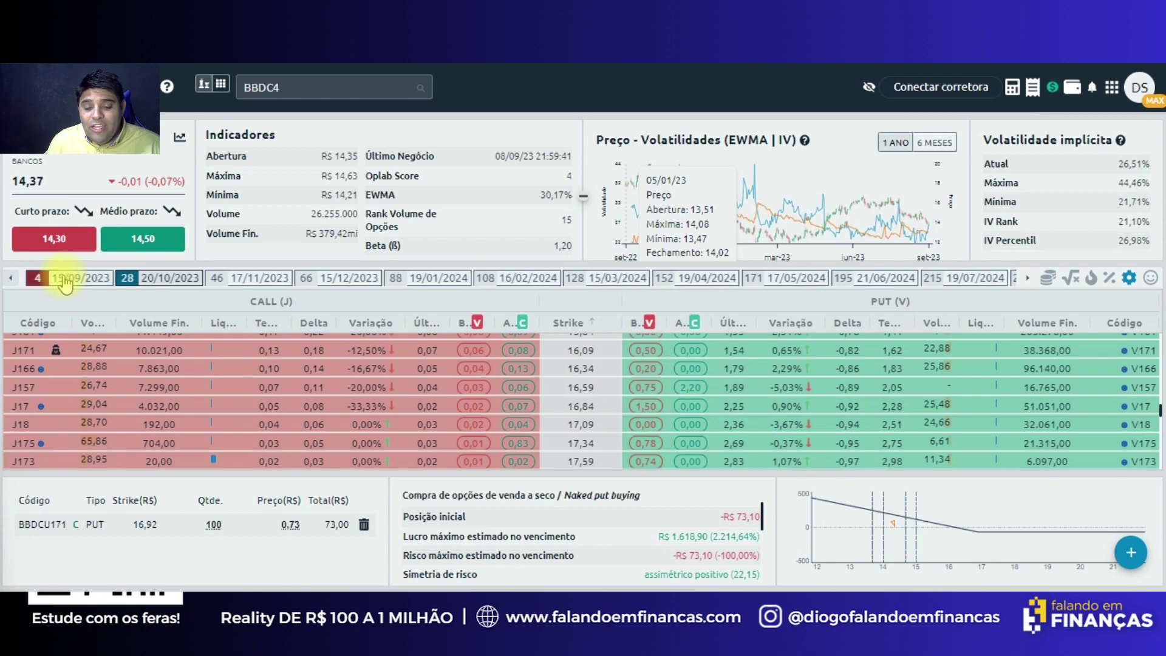
{"action": "left_click", "coordinate": [73, 277]}
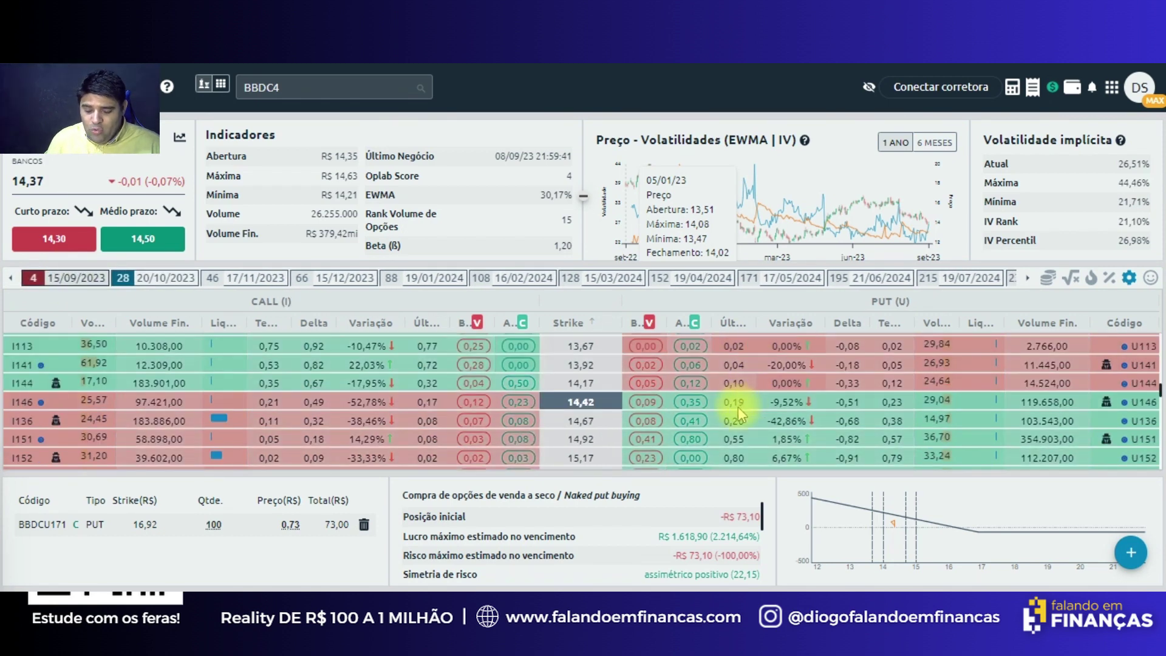
{"action": "scroll", "coordinate": [738, 403], "scroll_direction": "down", "scroll_amount": 2}
{"action": "scroll", "coordinate": [741, 396], "scroll_direction": "down", "scroll_amount": 1}
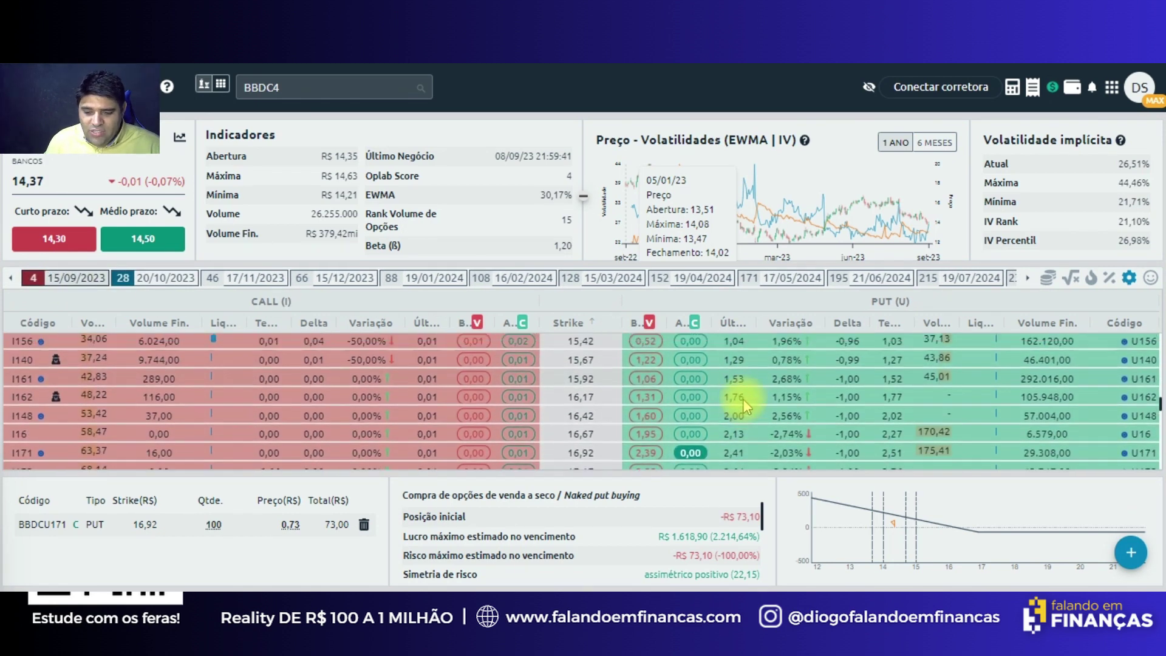
{"action": "scroll", "coordinate": [754, 421], "scroll_direction": "down", "scroll_amount": 1}
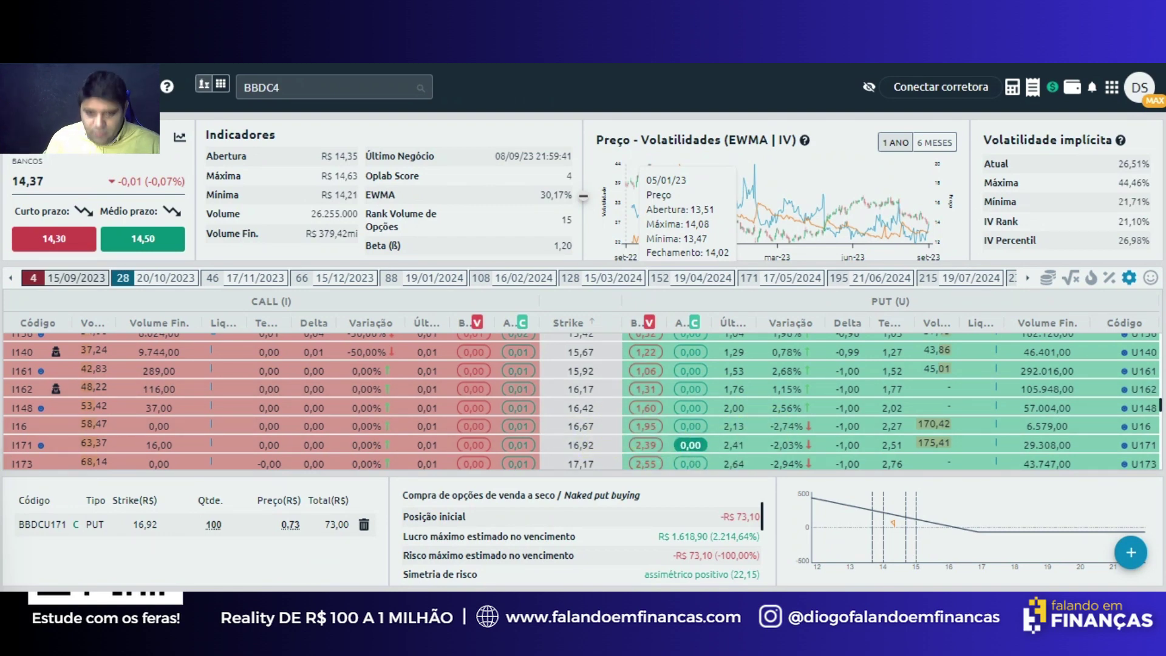
Check the BBDCU171 row's current result, strike and market price in the Vendas a Seco sheet, and return to the option chain
{"action": "key", "text": "alt+Tab"}
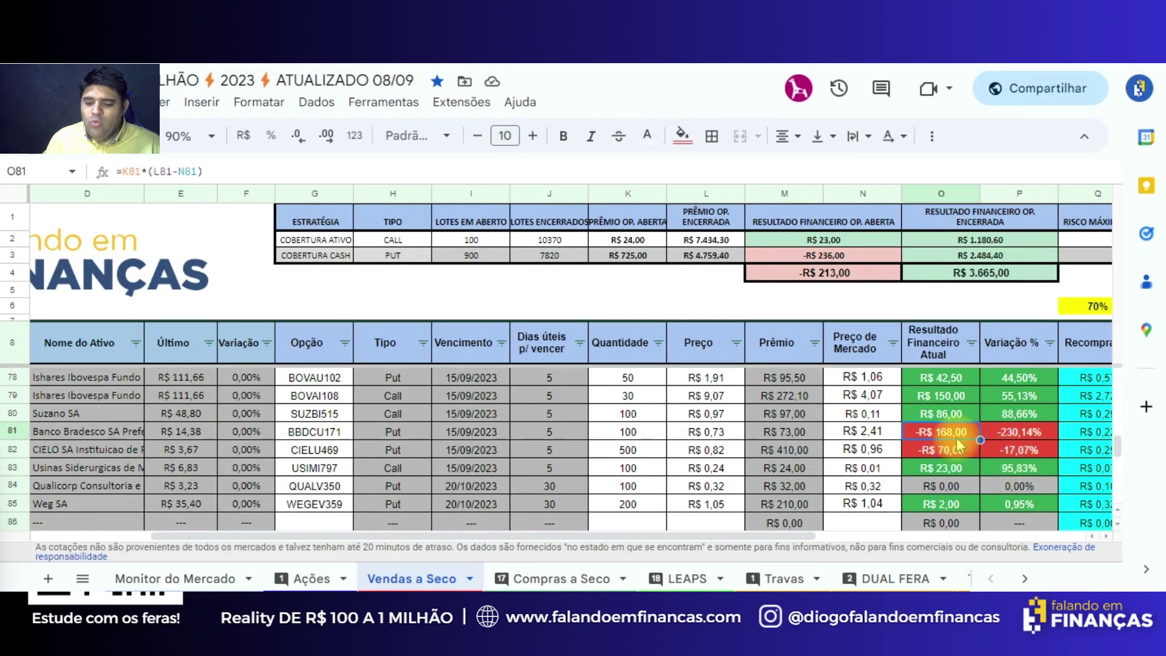
{"action": "left_click_drag", "start_coordinate": [638, 535], "coordinate": [790, 534]}
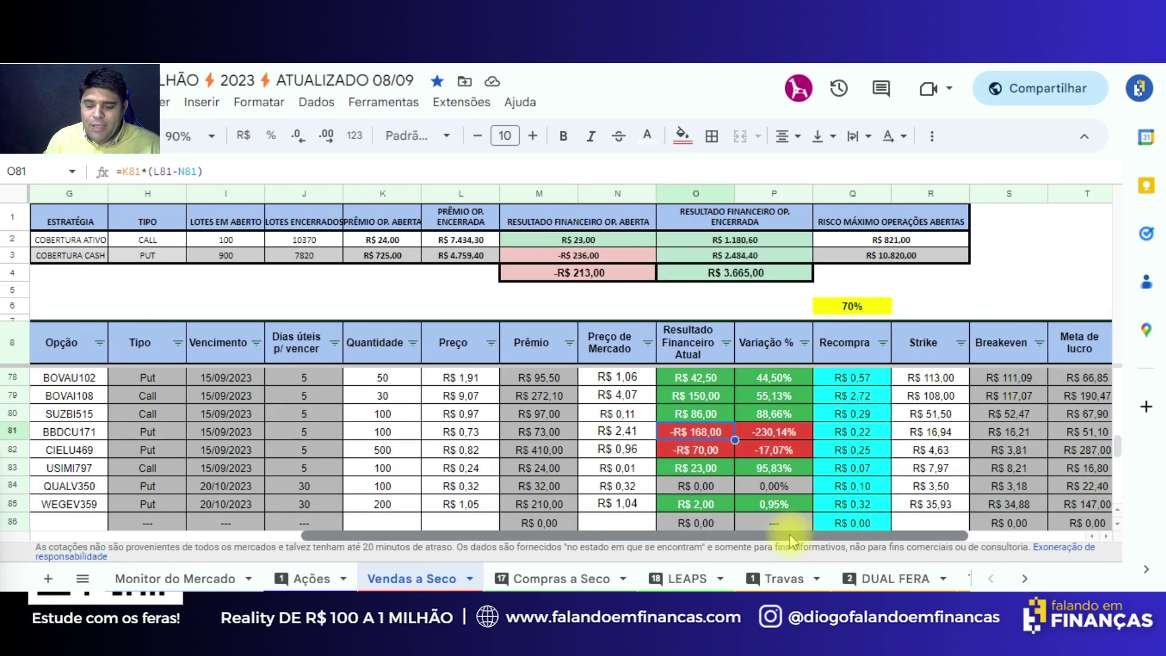
{"action": "left_click", "coordinate": [610, 430]}
{"action": "key", "text": "alt+Tab"}
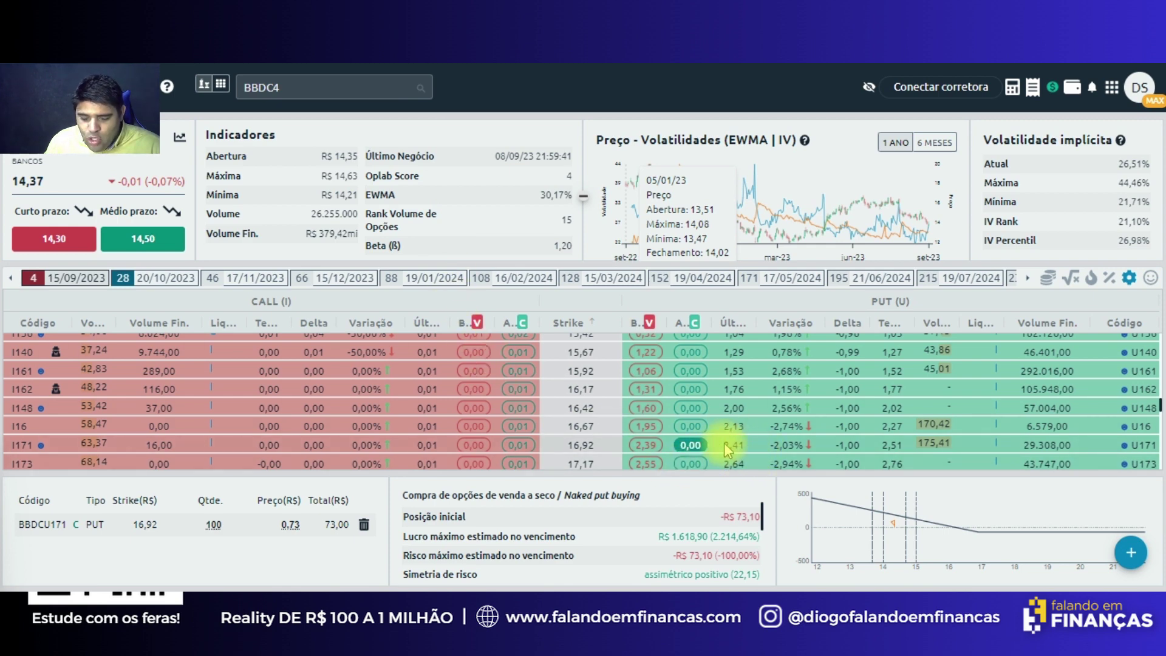
In the Vendas a Seco sheet, circle the BBDCU171 premium, draw two lines branching up from it and write a circled 50% above
{"action": "key", "text": "alt+Tab"}
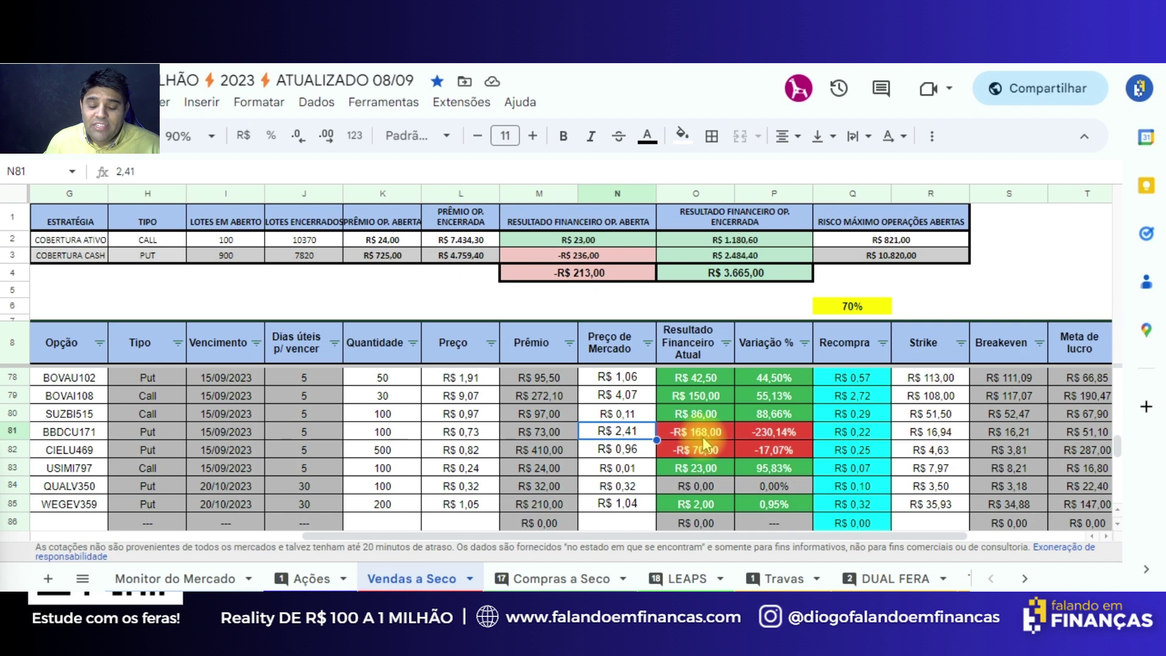
{"action": "left_click", "coordinate": [536, 432]}
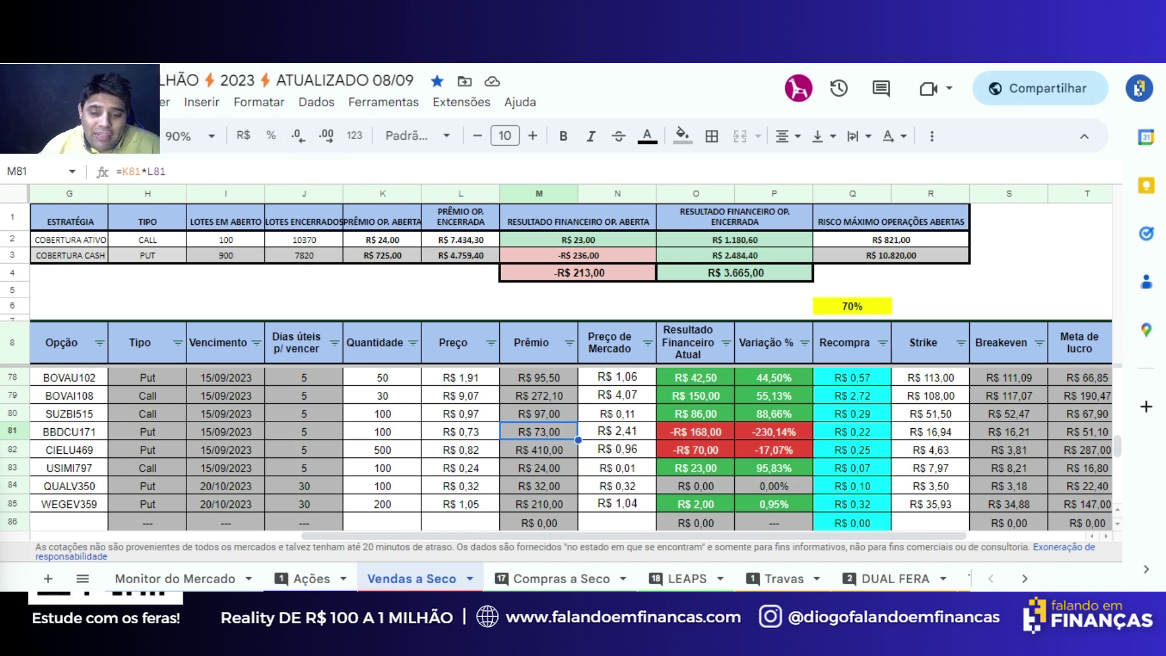
{"action": "key", "text": "ctrl+alt+g"}
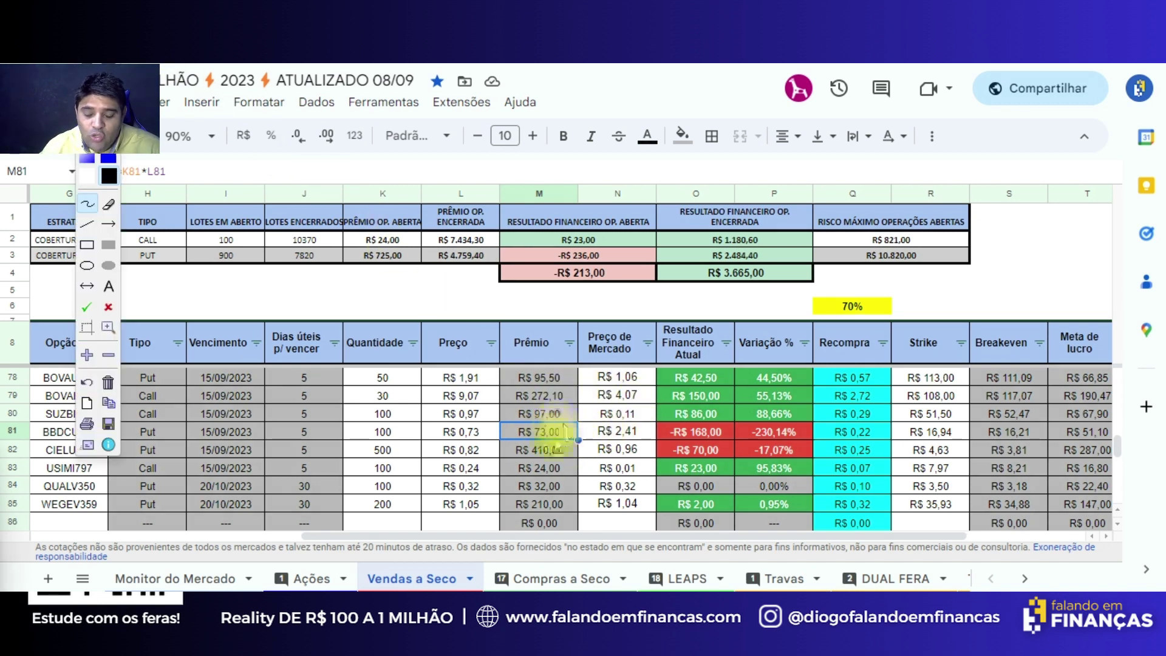
{"action": "mouse_move", "coordinate": [539, 450]}
{"action": "left_mouse_down"}
{"action": "mouse_move", "coordinate": [577, 429]}
{"action": "mouse_move", "coordinate": [508, 426]}
{"action": "mouse_move", "coordinate": [547, 416]}
{"action": "mouse_move", "coordinate": [554, 334]}
{"action": "left_mouse_up"}
{"action": "left_click_drag", "start_coordinate": [550, 418], "coordinate": [641, 334]}
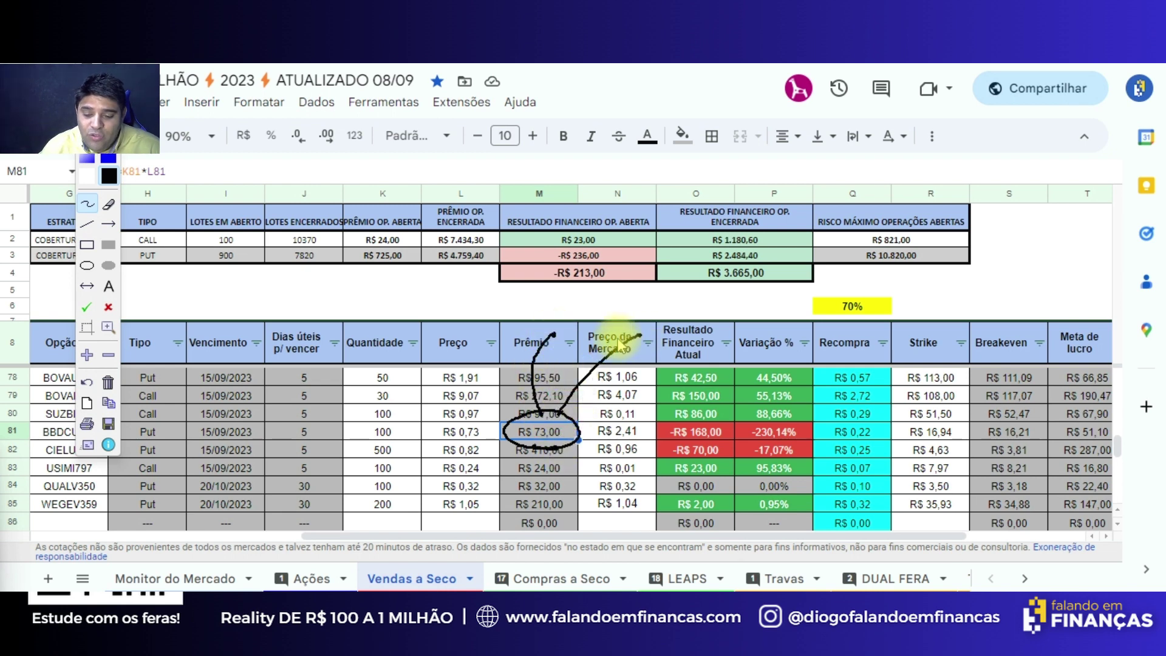
{"action": "mouse_move", "coordinate": [571, 322]}
{"action": "left_mouse_down"}
{"action": "mouse_move", "coordinate": [550, 313]}
{"action": "mouse_move", "coordinate": [587, 301]}
{"action": "mouse_move", "coordinate": [607, 316]}
{"action": "mouse_move", "coordinate": [516, 328]}
{"action": "mouse_move", "coordinate": [632, 285]}
{"action": "left_mouse_up"}
{"action": "left_click", "coordinate": [609, 311]}
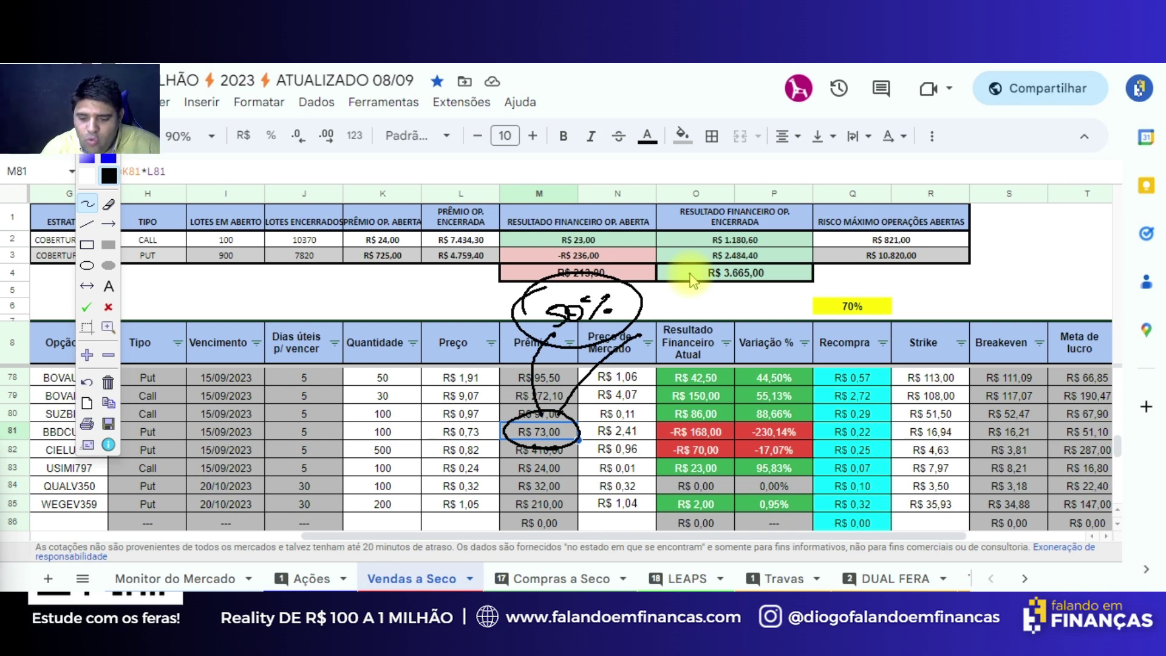
Circle the 70% buyback target, write 25% twice beside the 50% note, and close the screen annotations
{"action": "left_click_drag", "start_coordinate": [823, 298], "coordinate": [869, 285]}
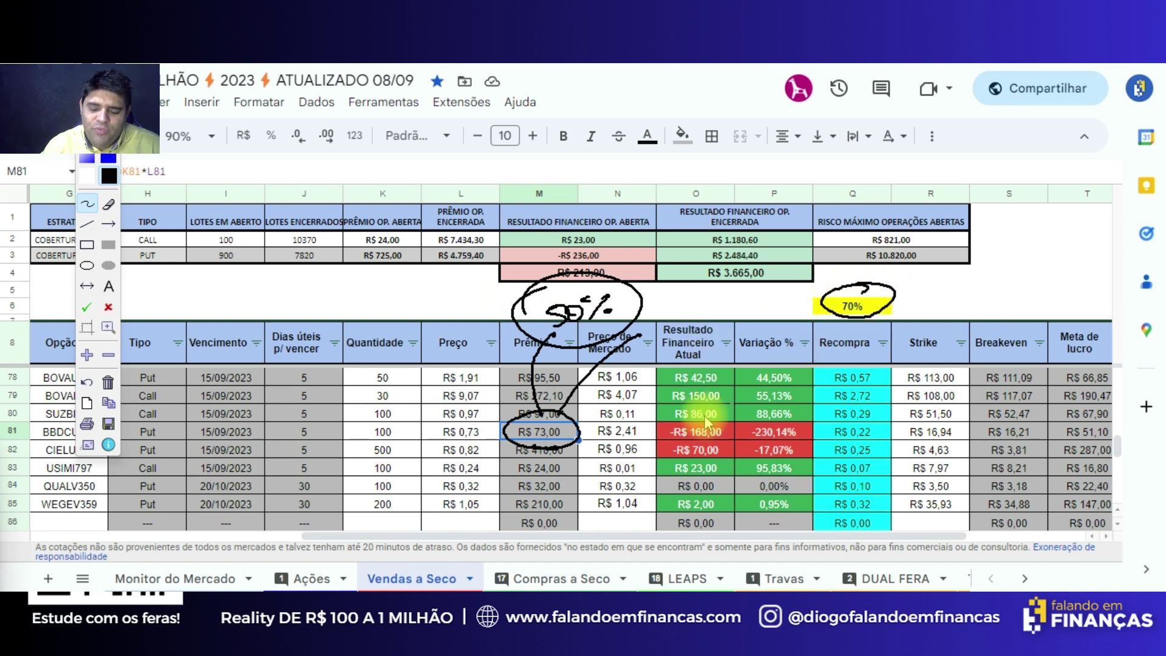
{"action": "left_click", "coordinate": [609, 311]}
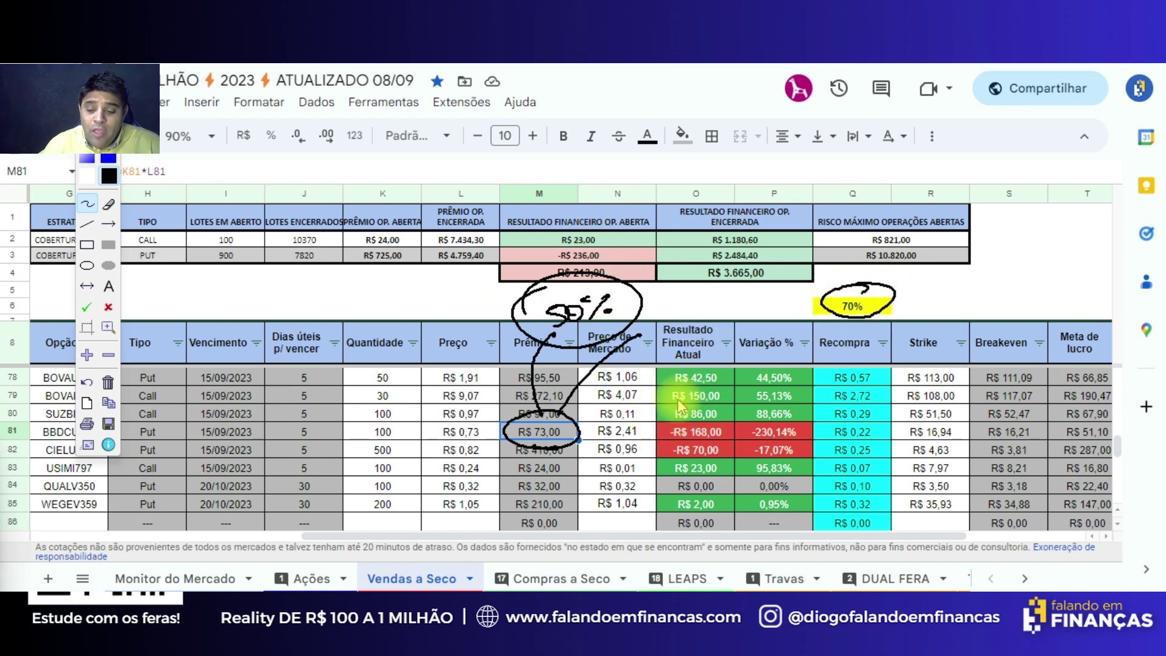
{"action": "mouse_move", "coordinate": [562, 411]}
{"action": "left_mouse_down"}
{"action": "mouse_move", "coordinate": [574, 442]}
{"action": "mouse_move", "coordinate": [534, 433]}
{"action": "left_mouse_up"}
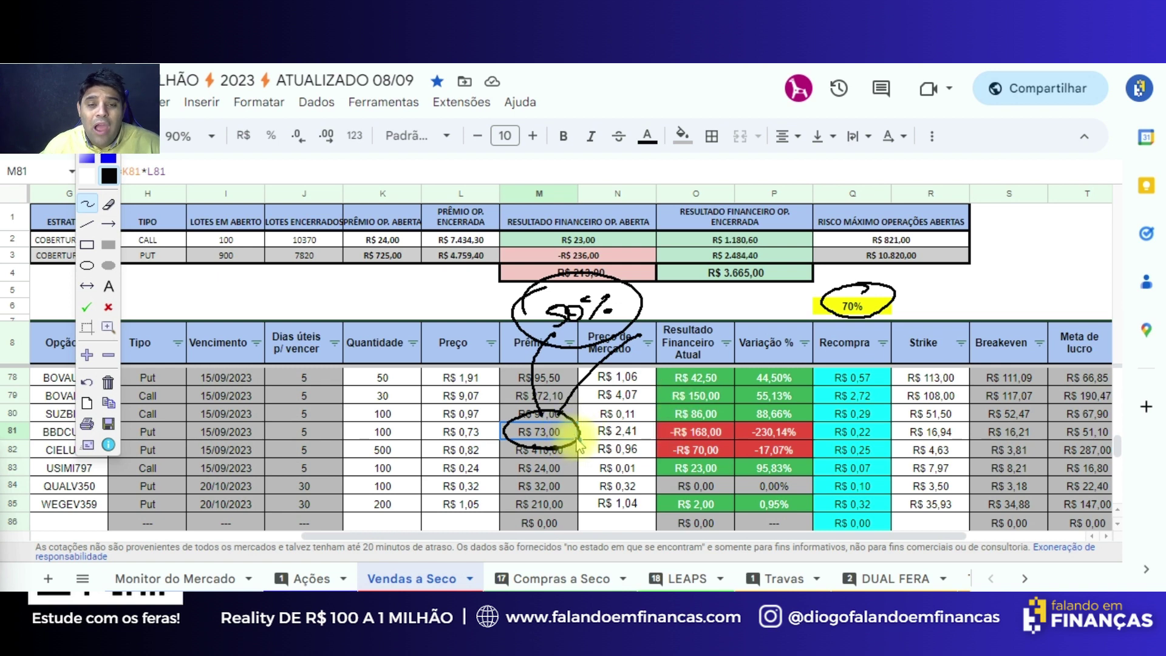
{"action": "mouse_move", "coordinate": [658, 307]}
{"action": "left_mouse_down"}
{"action": "mouse_move", "coordinate": [706, 295]}
{"action": "mouse_move", "coordinate": [717, 303]}
{"action": "left_mouse_up"}
{"action": "mouse_move", "coordinate": [666, 331]}
{"action": "left_mouse_down"}
{"action": "mouse_move", "coordinate": [685, 348]}
{"action": "mouse_move", "coordinate": [698, 331]}
{"action": "mouse_move", "coordinate": [720, 340]}
{"action": "mouse_move", "coordinate": [705, 351]}
{"action": "left_mouse_up"}
{"action": "mouse_move", "coordinate": [752, 317]}
{"action": "left_mouse_down"}
{"action": "mouse_move", "coordinate": [737, 335]}
{"action": "mouse_move", "coordinate": [755, 335]}
{"action": "left_mouse_up"}
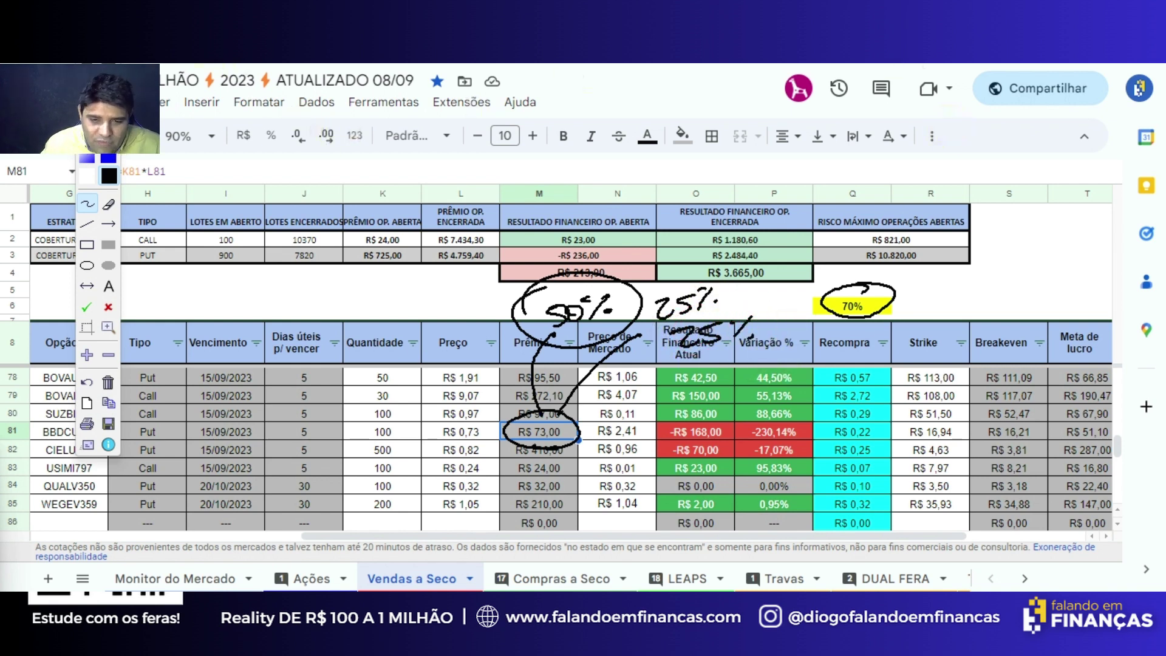
{"action": "key", "text": "Escape"}
Check the BBDCI176 call's purchase price and strike in the Compras a Seco sheet
{"action": "key", "text": "alt+Tab"}
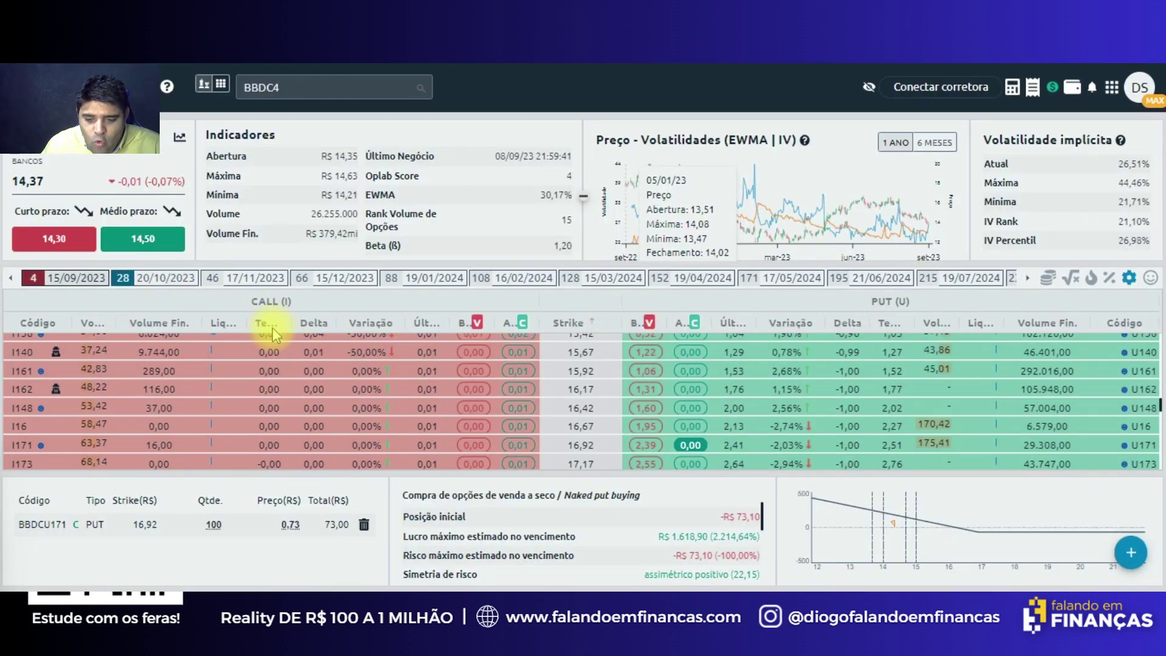
{"action": "scroll", "coordinate": [440, 391], "scroll_direction": "down", "scroll_amount": 3}
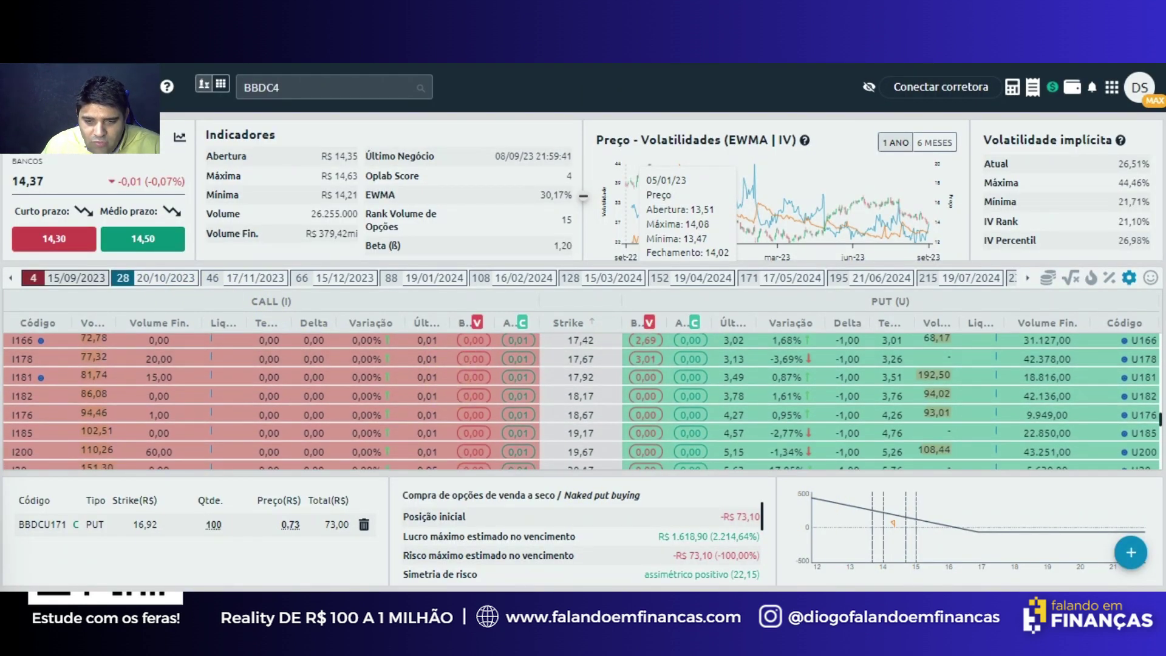
{"action": "key", "text": "alt+Tab"}
{"action": "left_click", "coordinate": [584, 579]}
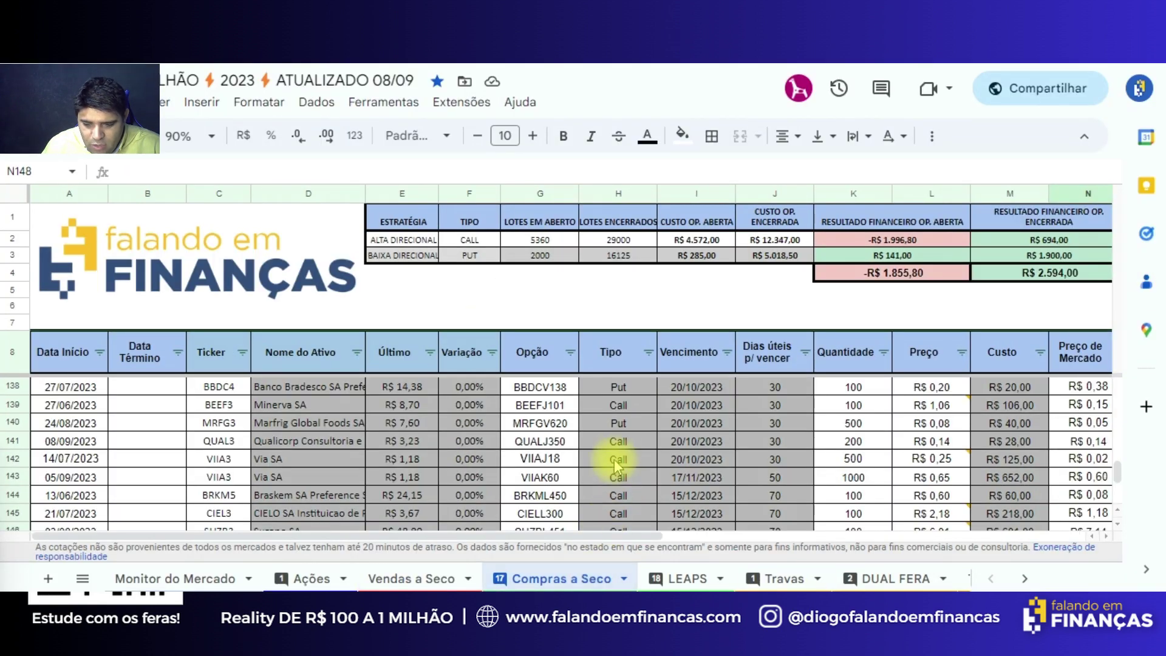
{"action": "scroll", "coordinate": [620, 456], "scroll_direction": "up", "scroll_amount": 6}
{"action": "scroll", "coordinate": [632, 453], "scroll_direction": "down", "scroll_amount": 1}
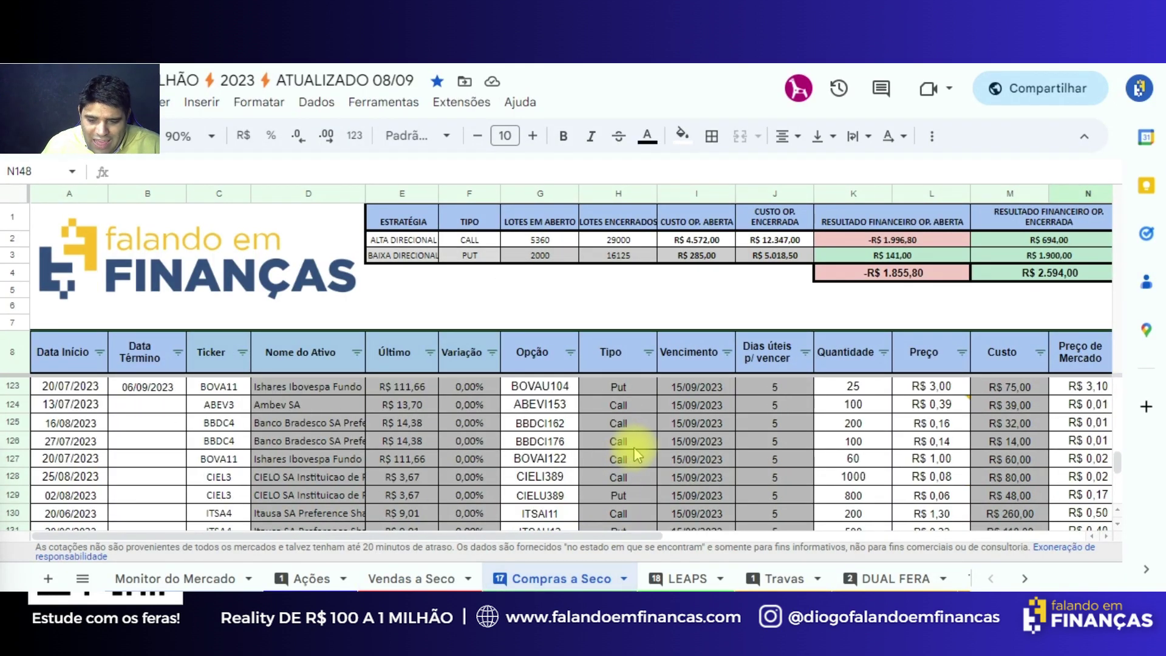
{"action": "left_click", "coordinate": [560, 440]}
{"action": "left_click_drag", "start_coordinate": [557, 537], "coordinate": [781, 534]}
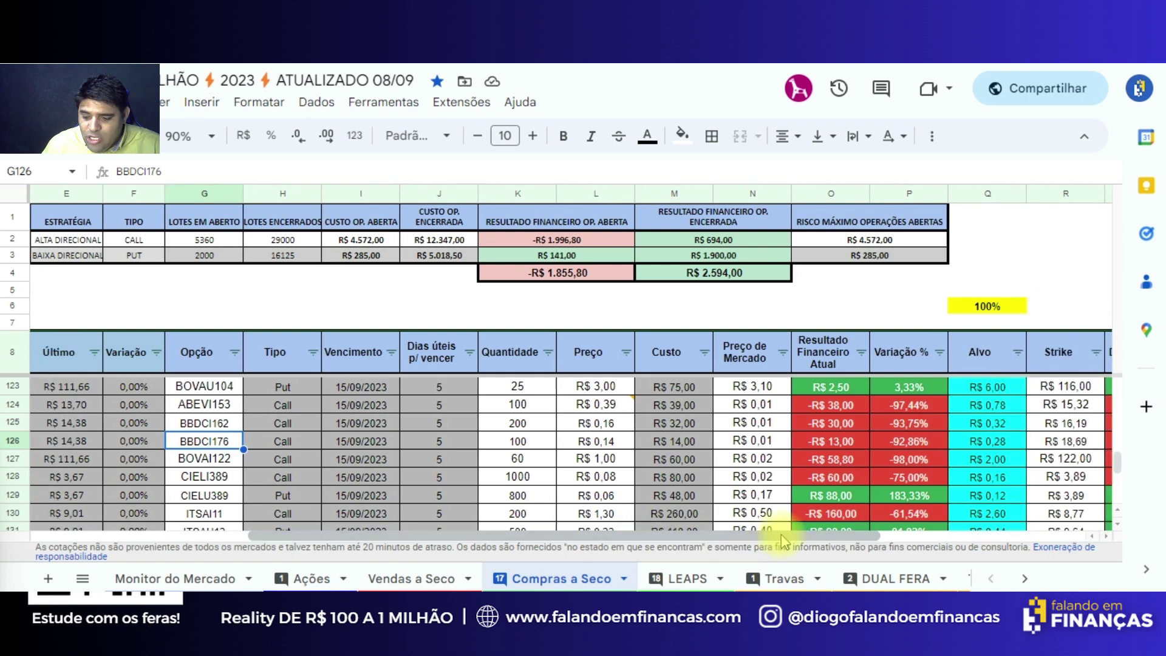
{"action": "left_click", "coordinate": [1084, 444]}
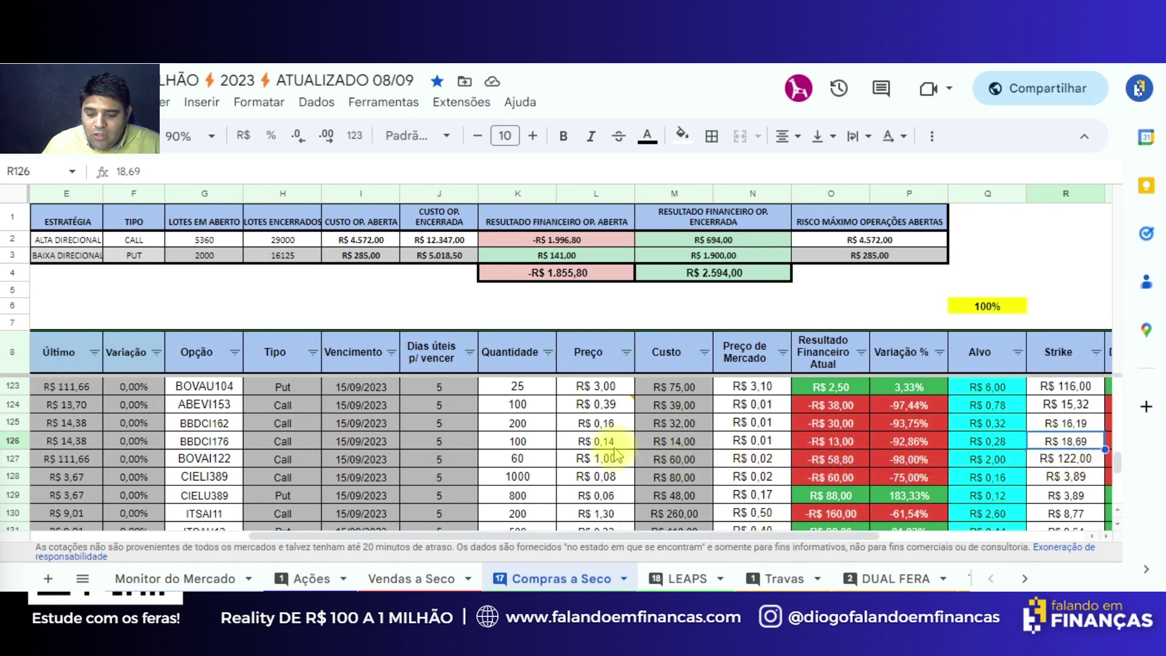
Add a BBDCI176 call purchase at 0,14 to the simulation and set the BBDCU171 put's quantity to -100
{"action": "key", "text": "alt+Tab"}
{"action": "scroll", "coordinate": [468, 410], "scroll_direction": "down", "scroll_amount": 3}
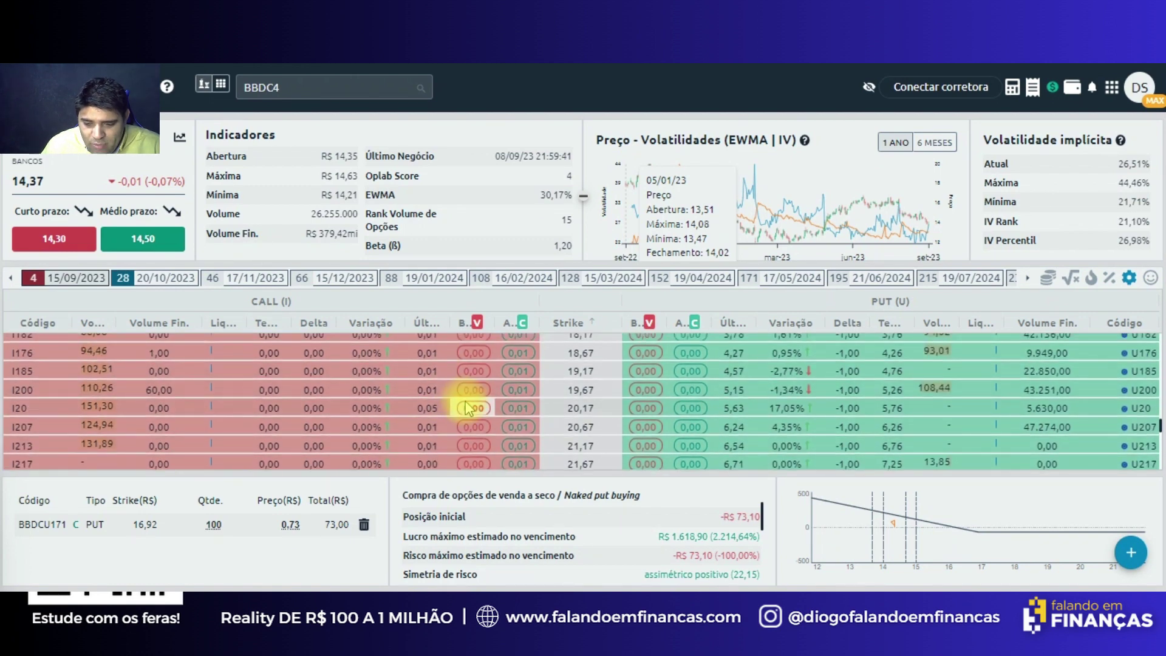
{"action": "scroll", "coordinate": [468, 410], "scroll_direction": "up", "scroll_amount": 1}
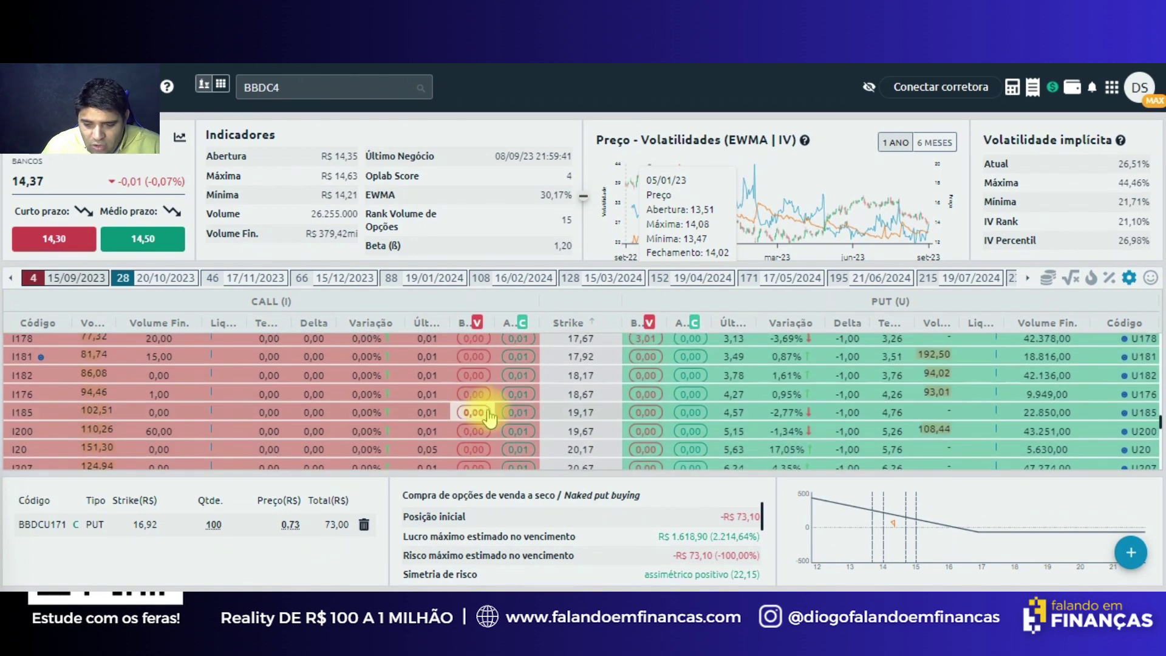
{"action": "left_click", "coordinate": [520, 395]}
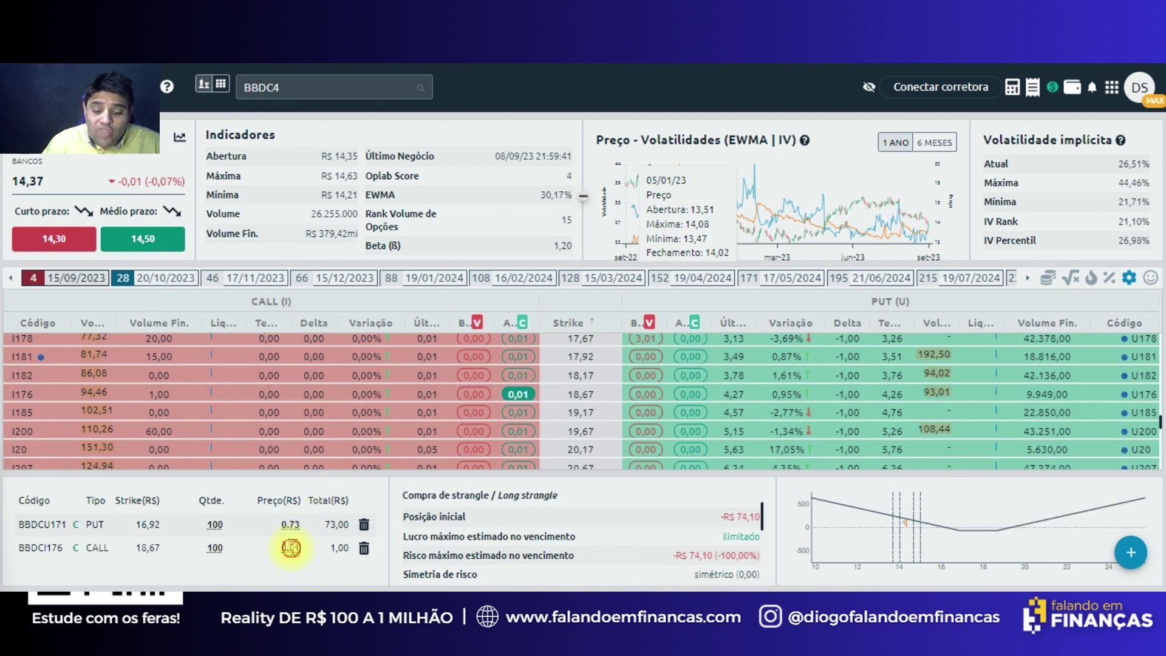
{"action": "type", "text": "0,14"}
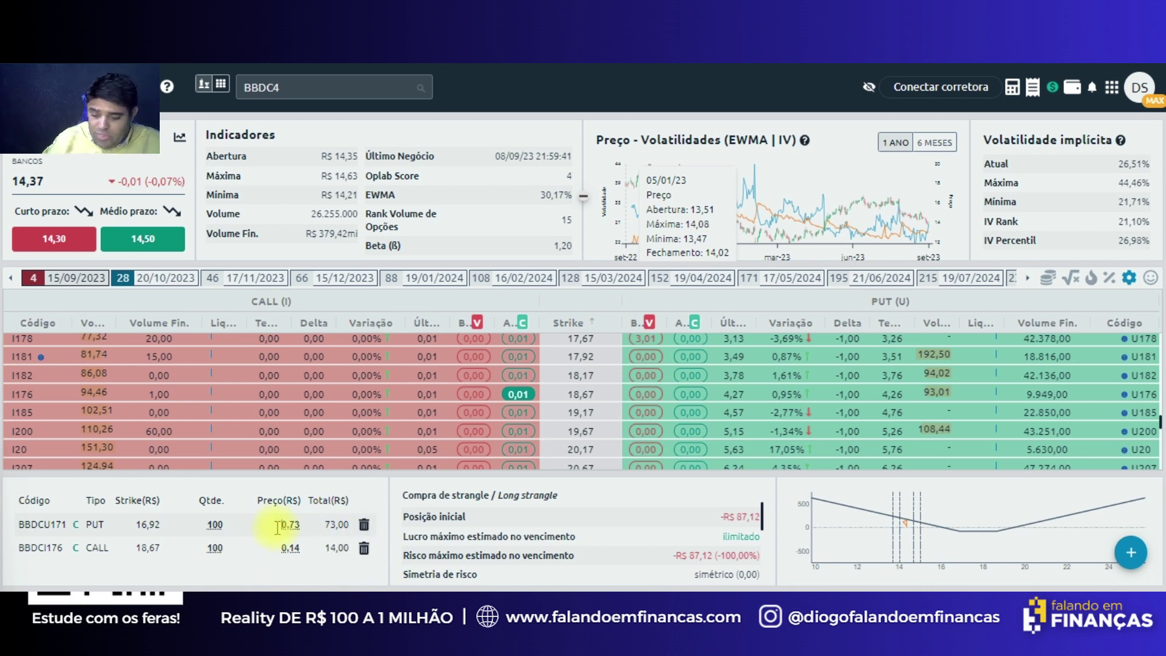
{"action": "left_click", "coordinate": [208, 525]}
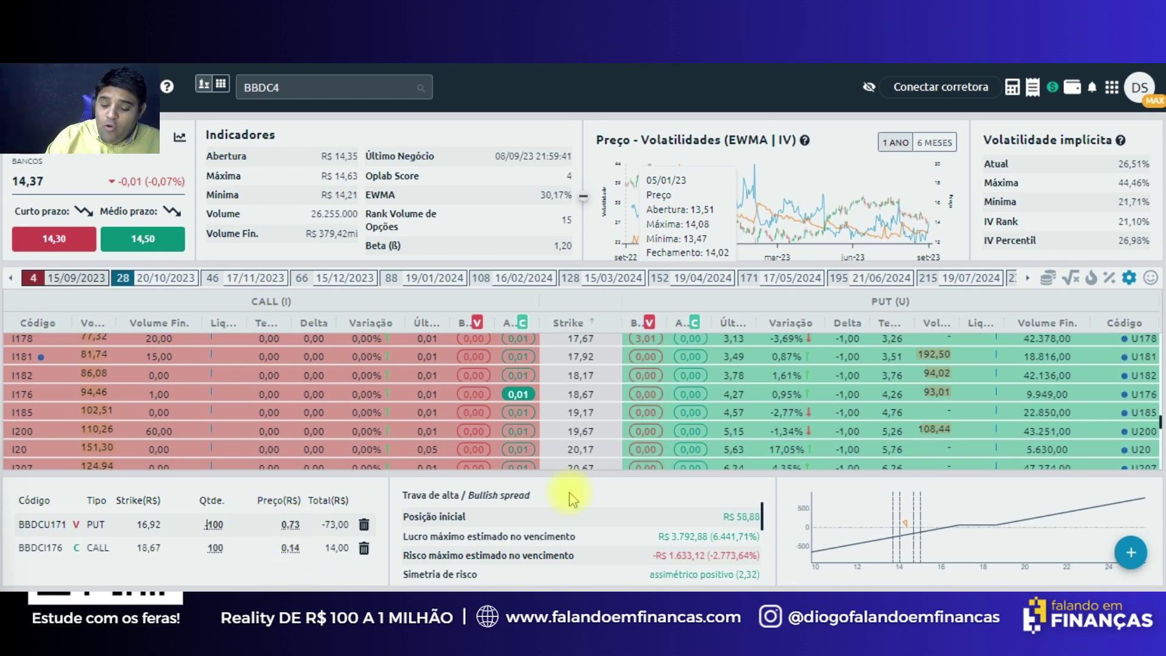
Calculate 73 ÷ 2 and halve that result again in the calculator, then minimize it
{"action": "key", "text": "XF86Calculator"}
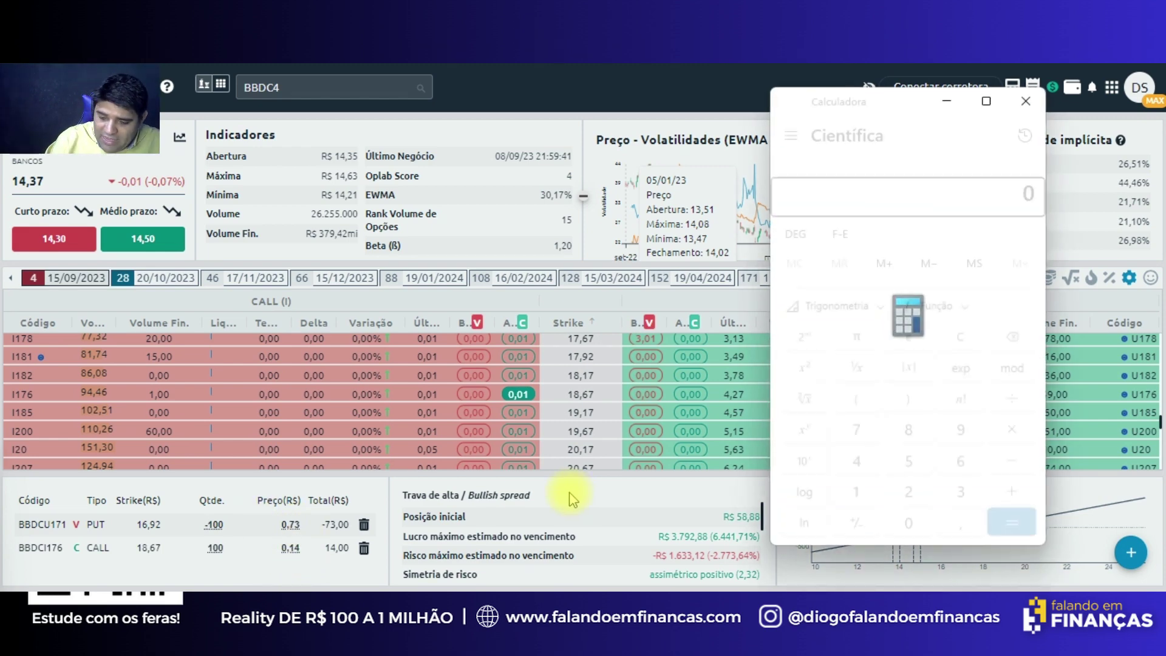
{"action": "type", "text": "7"}
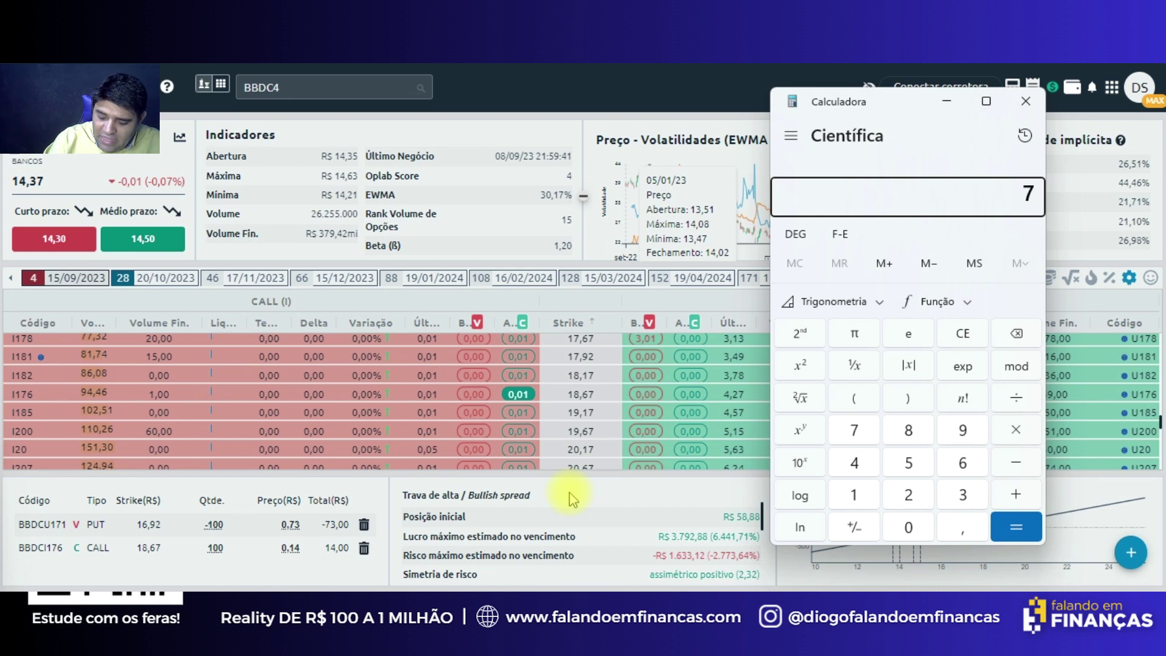
{"action": "type", "text": "3 ÷ 2"}
{"action": "key", "text": "Return"}
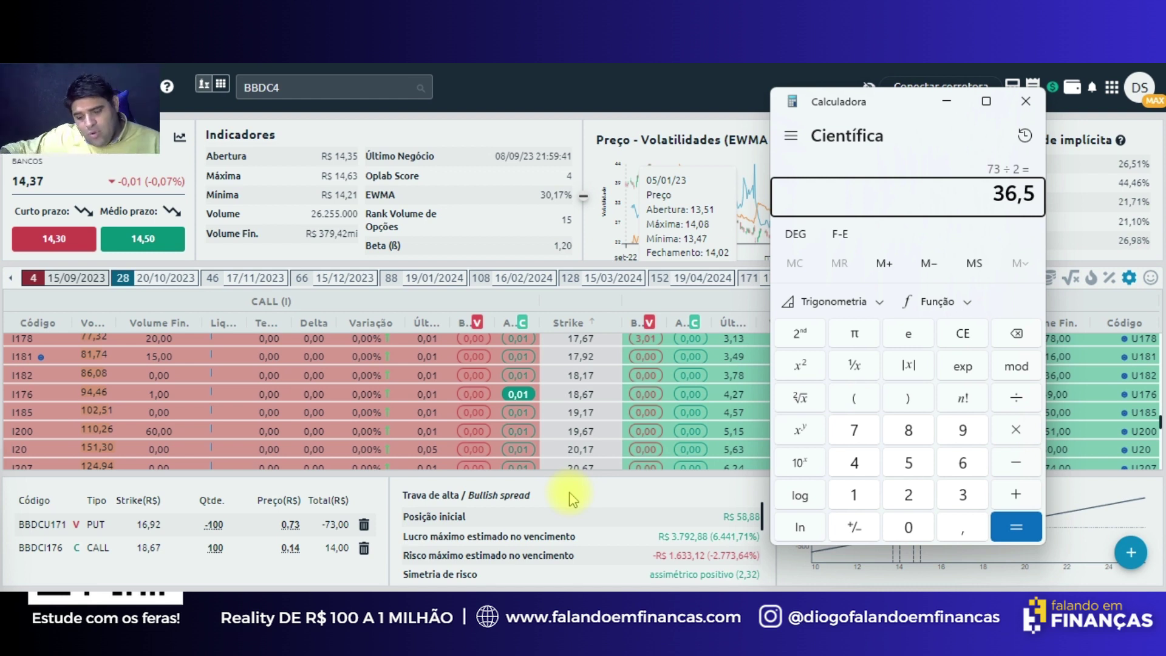
{"action": "type", "text": "/2"}
{"action": "key", "text": "Return"}
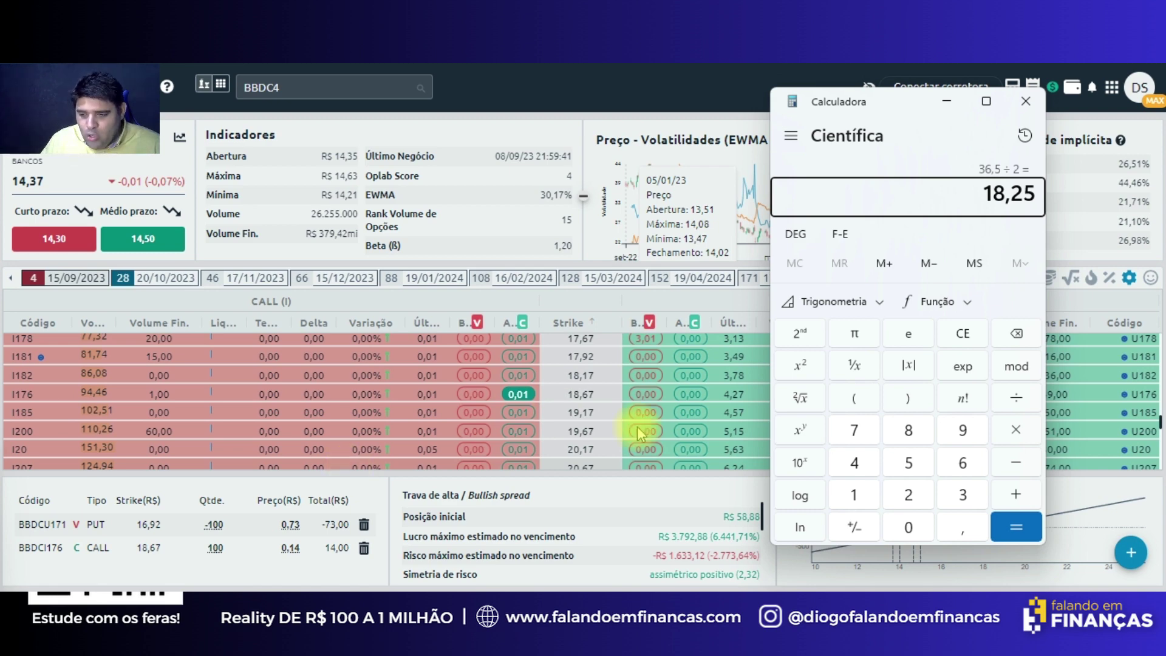
{"action": "left_click", "coordinate": [946, 102]}
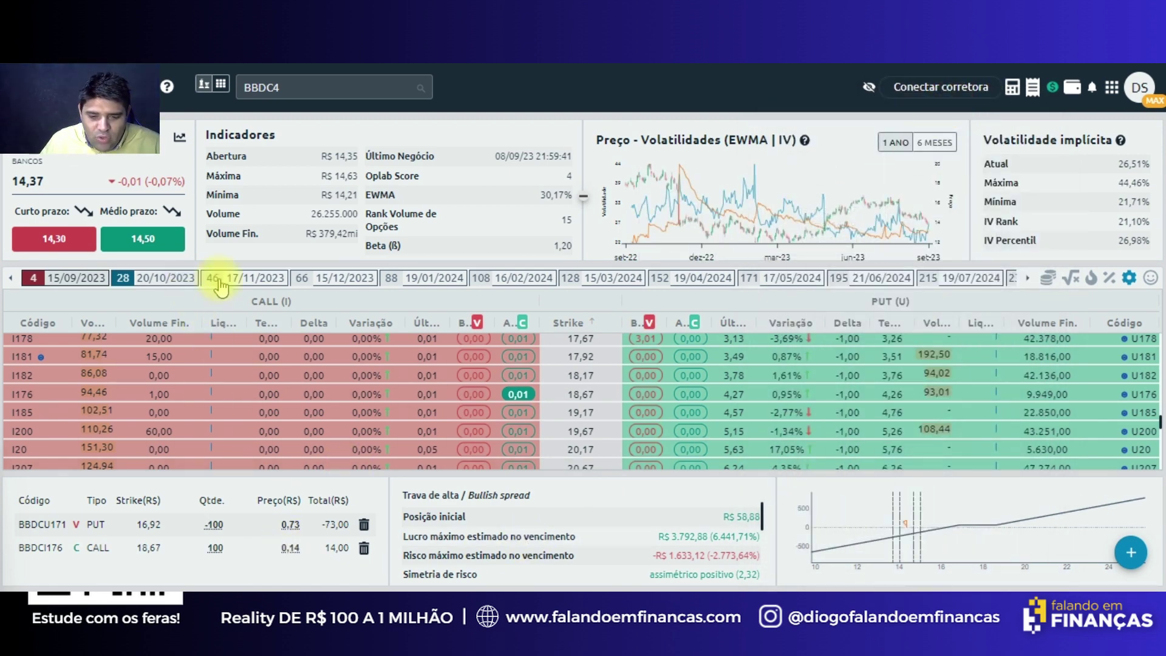
Display the 20/10/2023 option chain and look up the BBDCV138 put purchase in the Compras a Seco sheet
{"action": "left_click", "coordinate": [249, 277]}
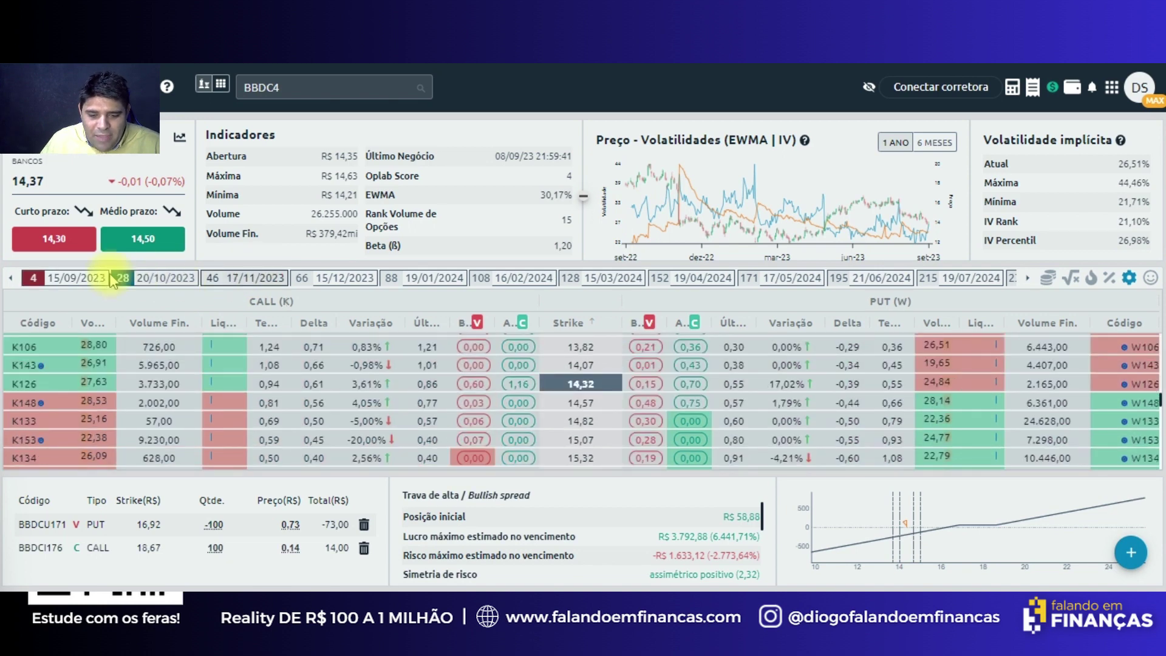
{"action": "left_click", "coordinate": [162, 281]}
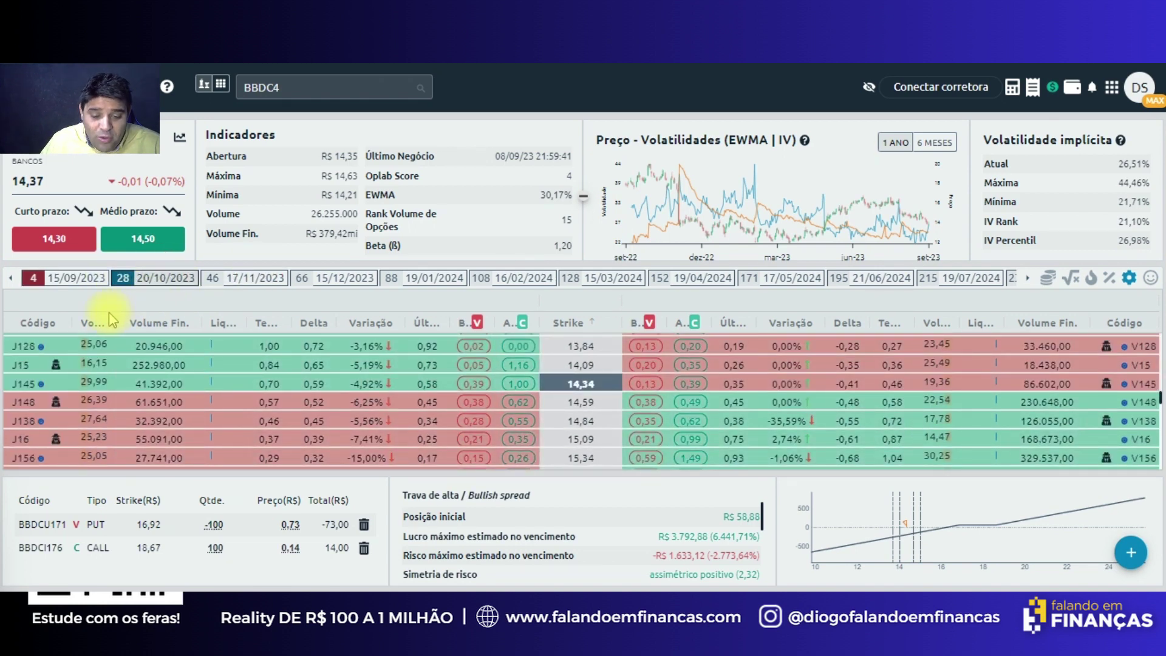
{"action": "scroll", "coordinate": [796, 405], "scroll_direction": "down", "scroll_amount": 2}
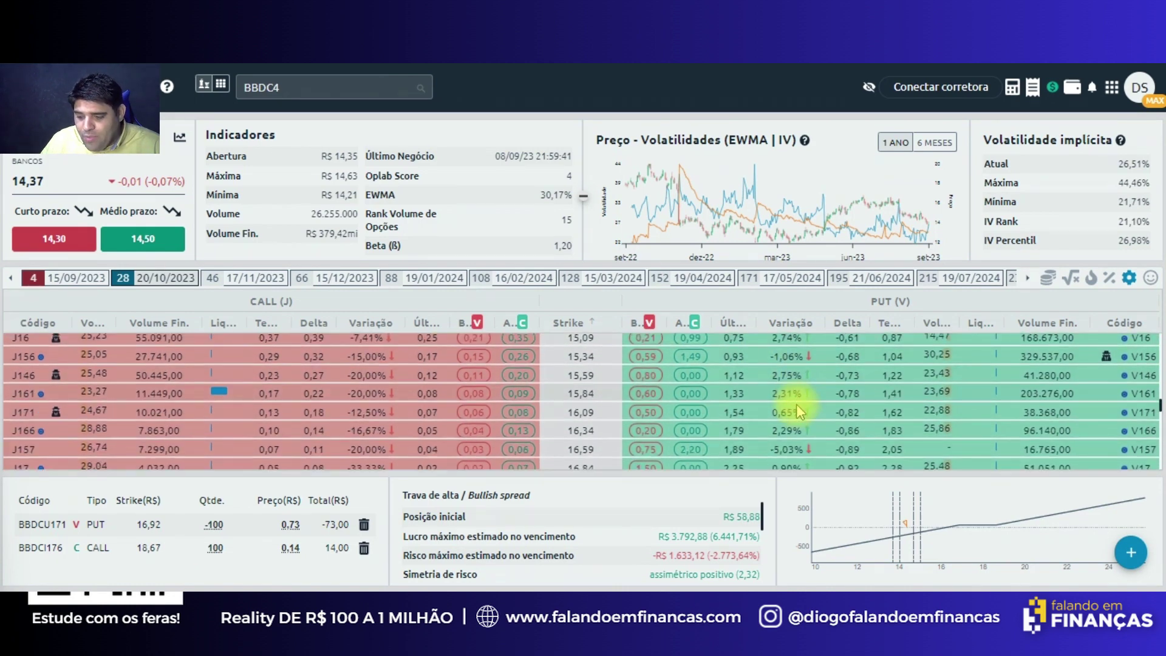
{"action": "left_click", "coordinate": [468, 58]}
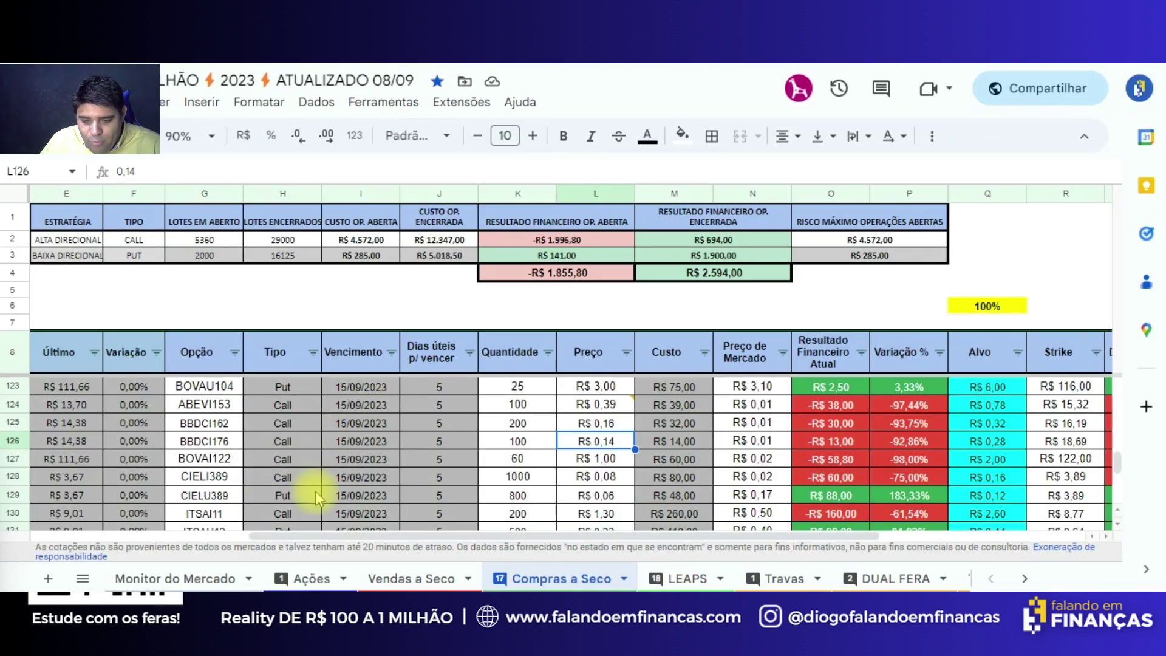
{"action": "scroll", "coordinate": [486, 480], "scroll_direction": "down", "scroll_amount": 4}
{"action": "scroll", "coordinate": [502, 486], "scroll_direction": "down", "scroll_amount": 2}
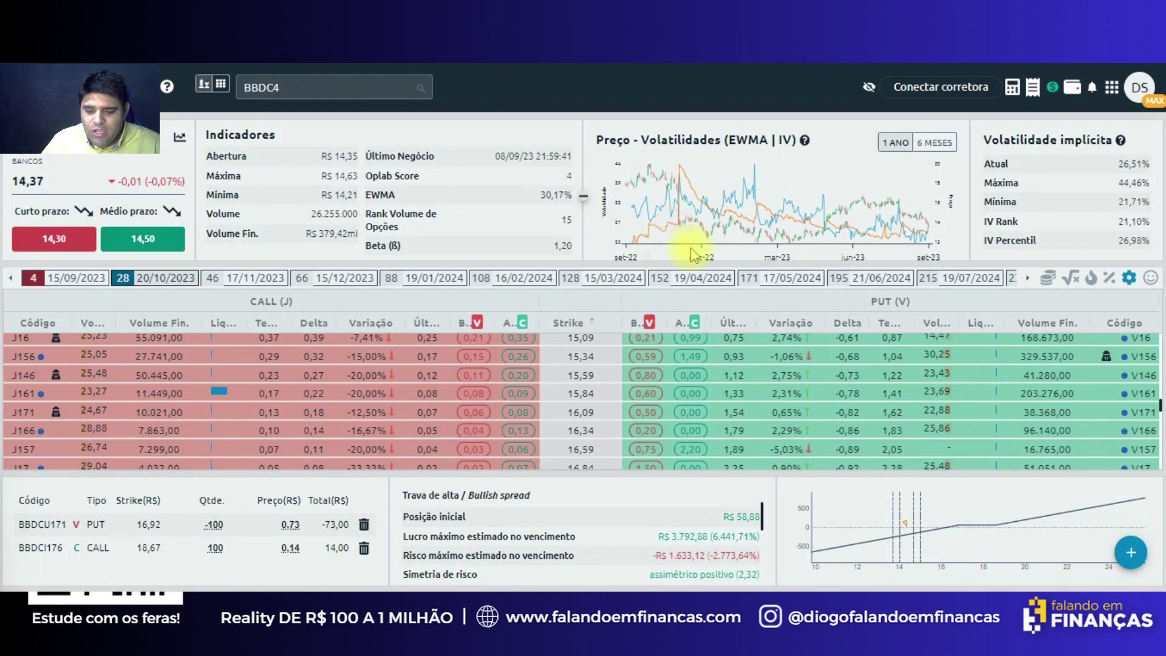
Add a purchase of the October BBDCV138 put, strike 14,84, to the simulation and set its price to 0,2
{"action": "scroll", "coordinate": [712, 404], "scroll_direction": "up", "scroll_amount": 3}
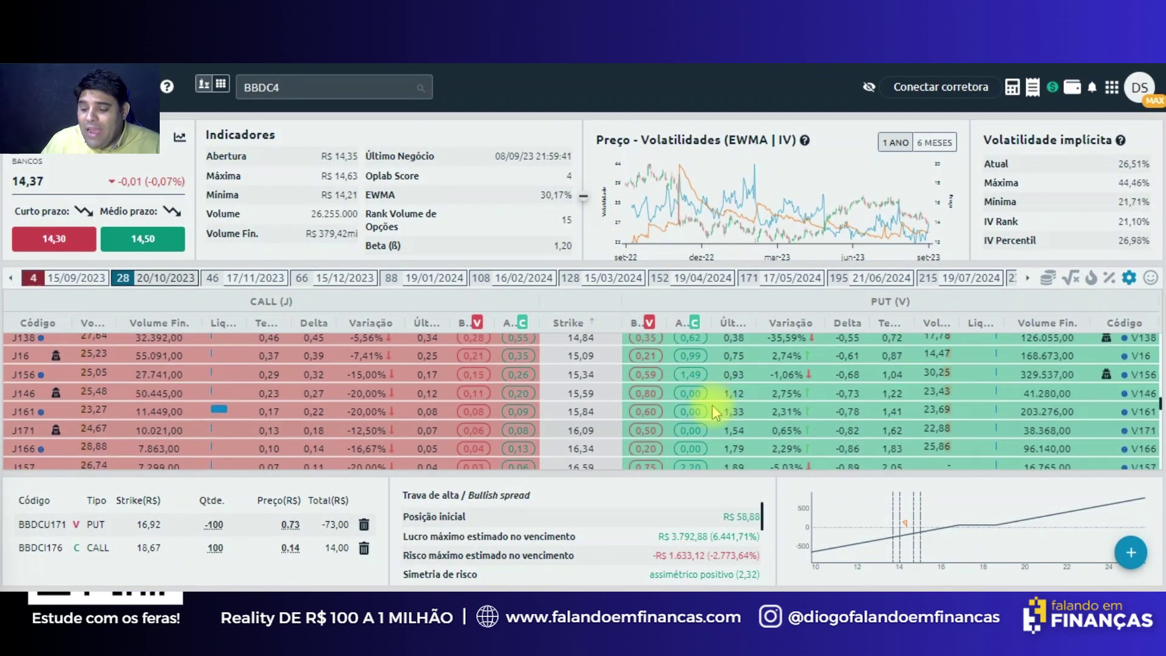
{"action": "left_click", "coordinate": [691, 381]}
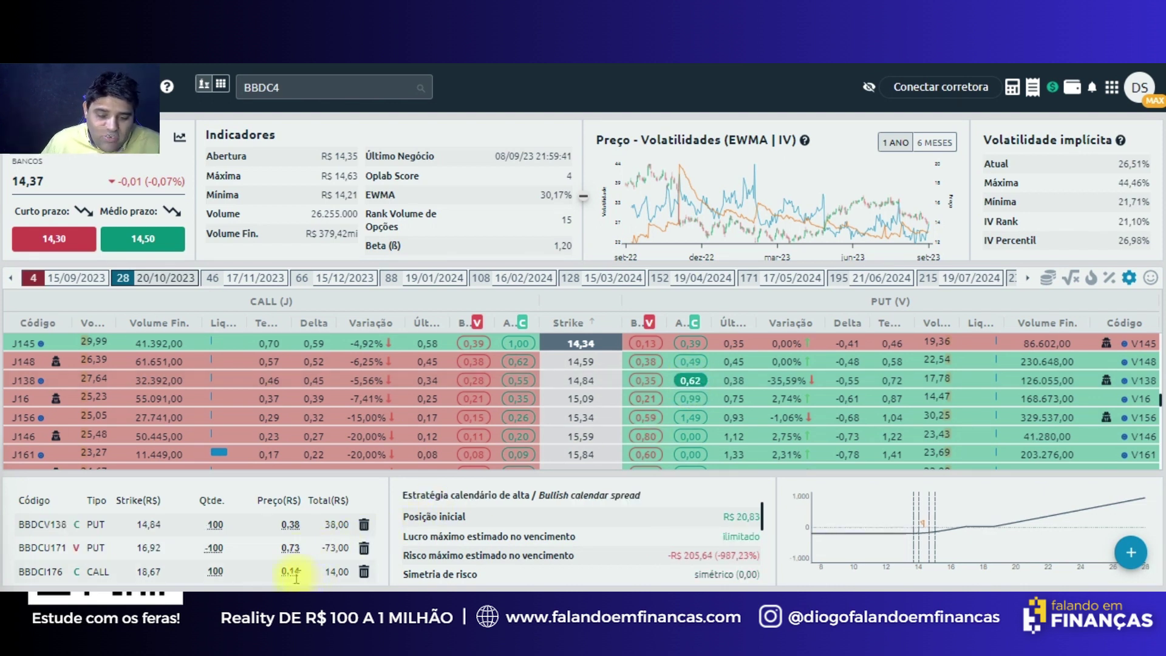
{"action": "left_click", "coordinate": [290, 525]}
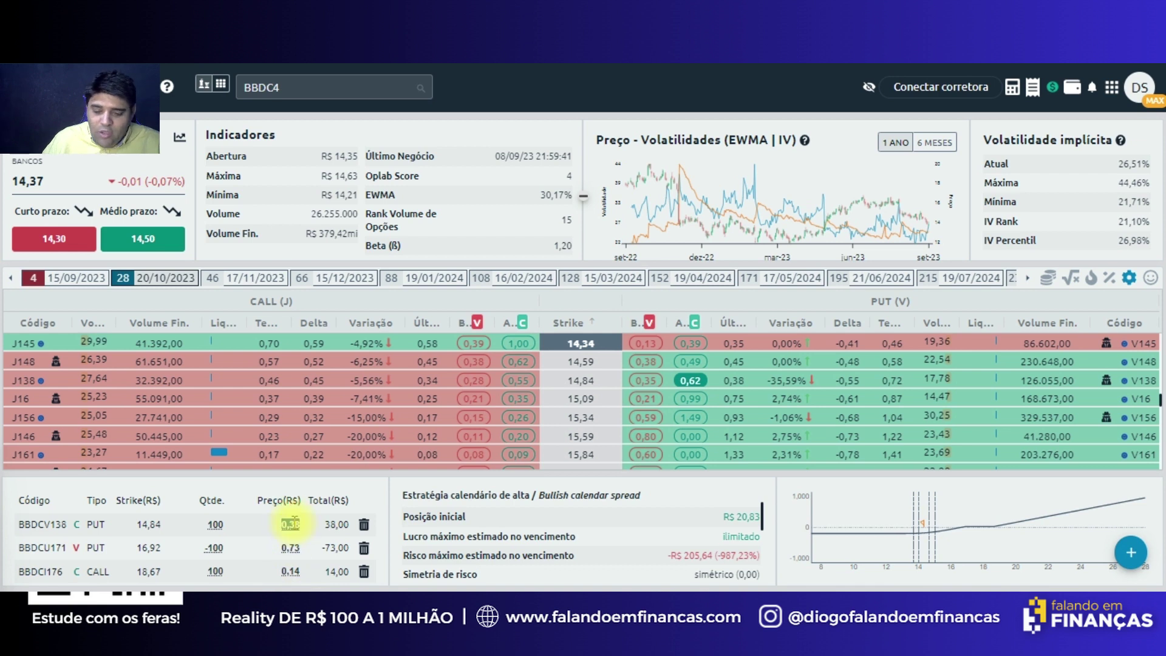
{"action": "type", "text": "0,2"}
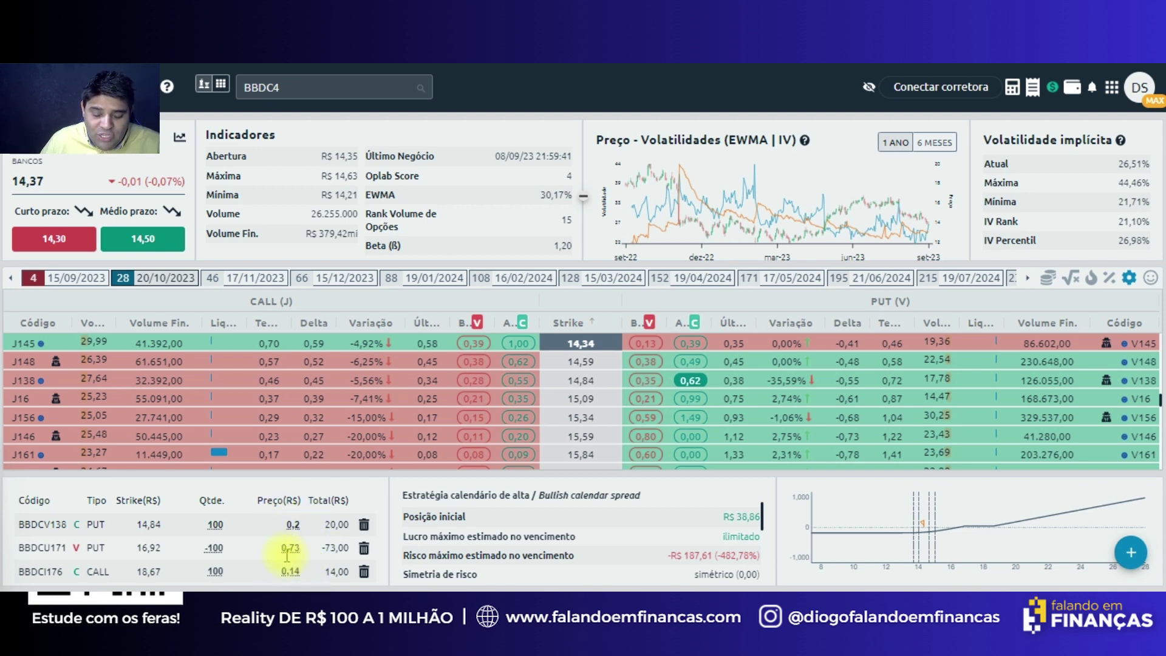
Expand the simulation into the detailed payoff view and shift the payoff chart to inspect the curve around the strikes
{"action": "left_click", "coordinate": [1131, 552]}
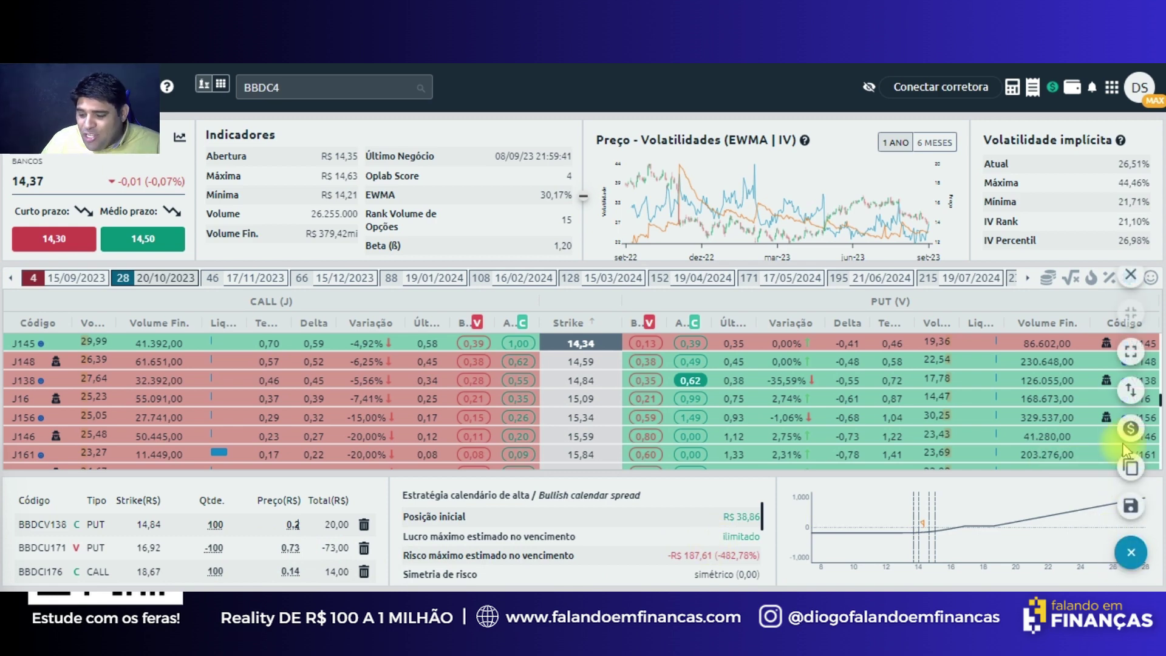
{"action": "left_click", "coordinate": [1131, 355]}
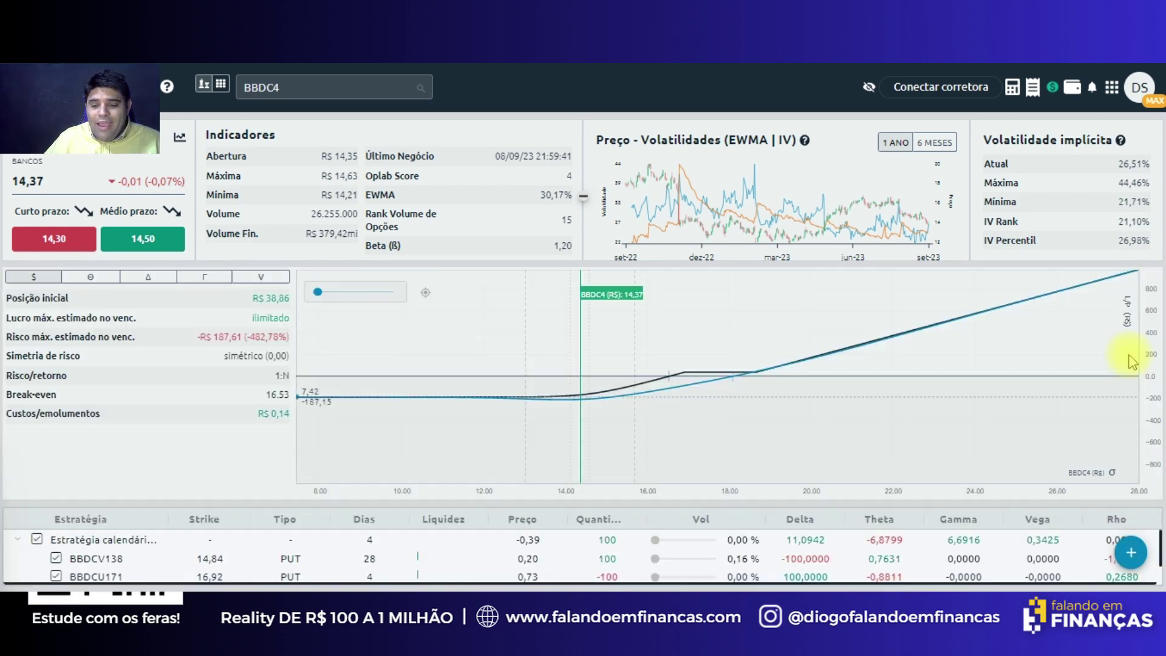
{"action": "left_click_drag", "start_coordinate": [708, 344], "coordinate": [720, 365]}
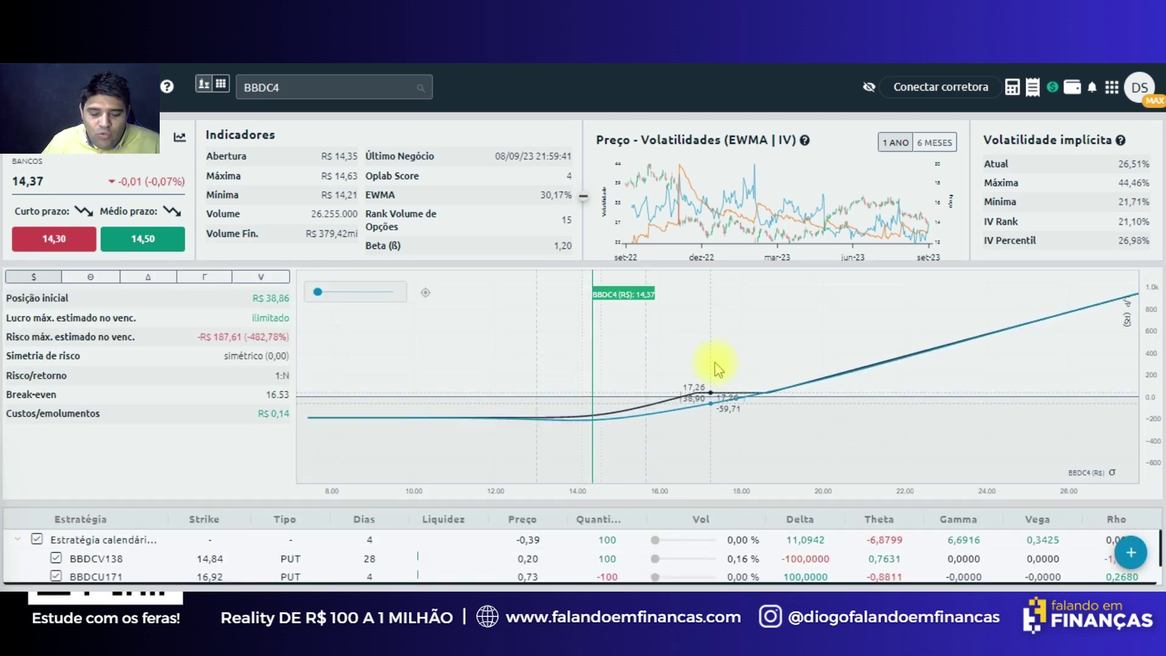
Compare the payoff of the sold BBDCU171 put alone, with the BBDCI176 call added, and with the BBDCV138 put included again
{"action": "scroll", "coordinate": [380, 557], "scroll_direction": "down", "scroll_amount": 1}
{"action": "left_click", "coordinate": [56, 539]}
{"action": "left_click", "coordinate": [56, 574]}
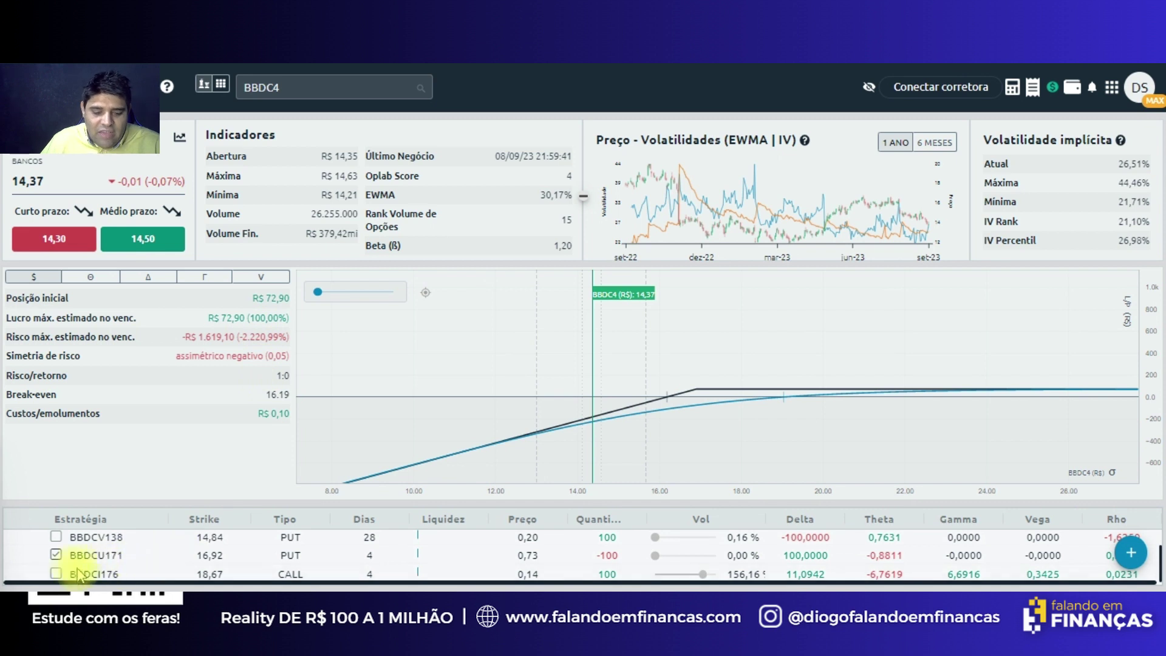
{"action": "left_click", "coordinate": [56, 574]}
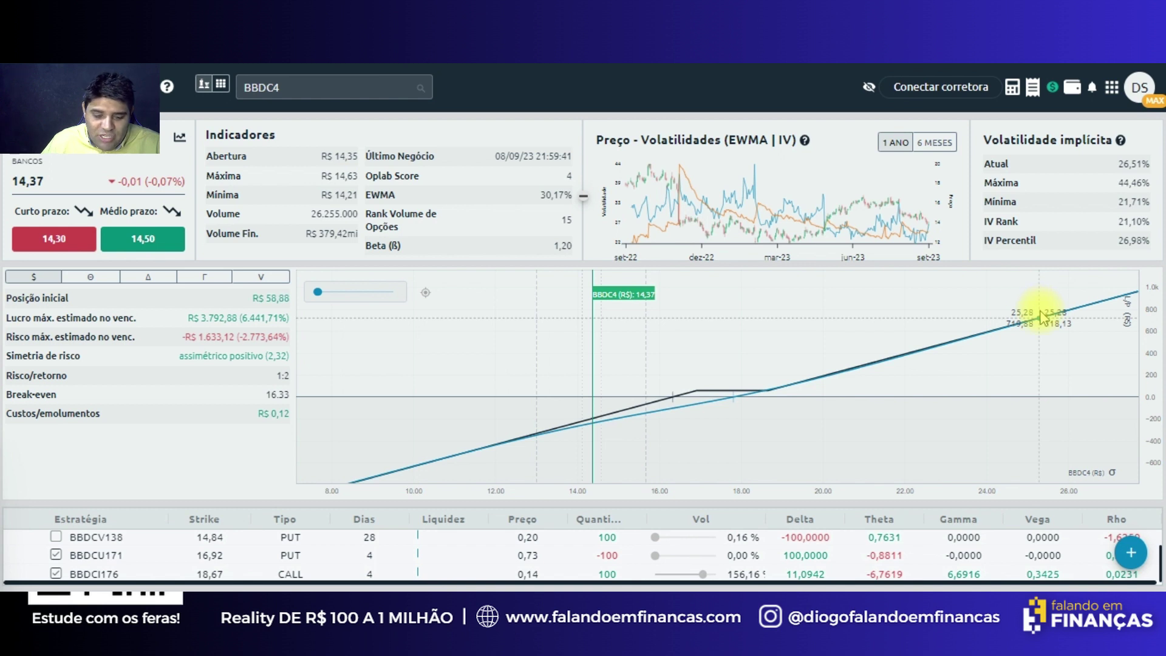
{"action": "left_click", "coordinate": [57, 538]}
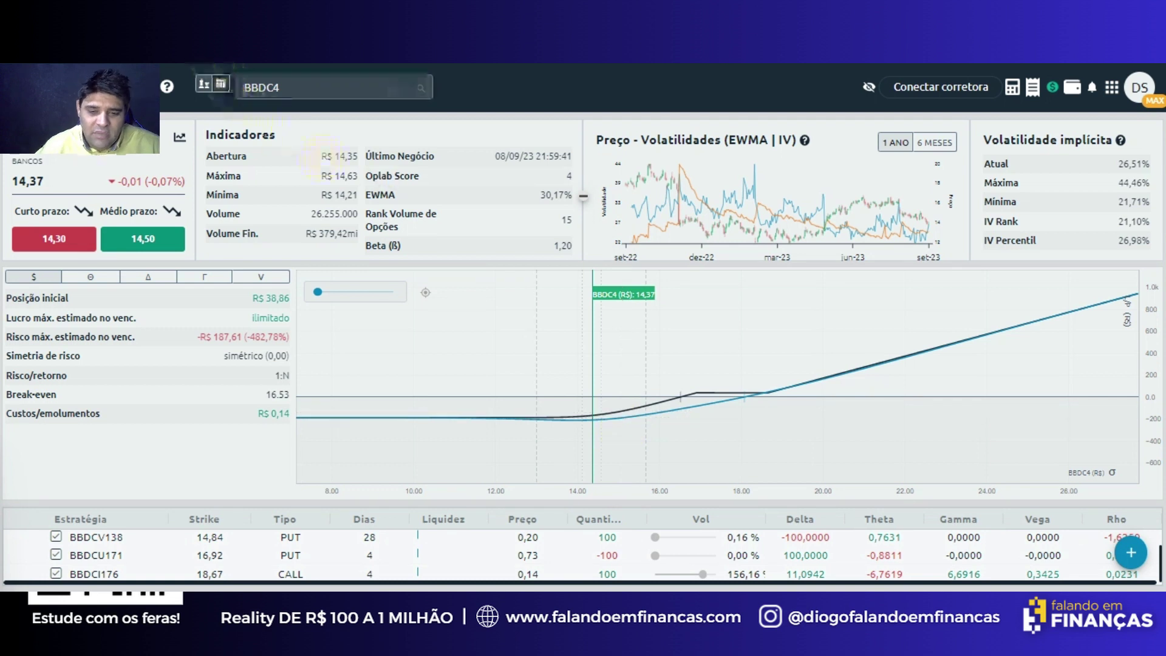
Draw a stepped payoff line over the chart with a circled "Ativo" label above it, then clear the drawing
{"action": "key", "text": "ctrl+alt+g"}
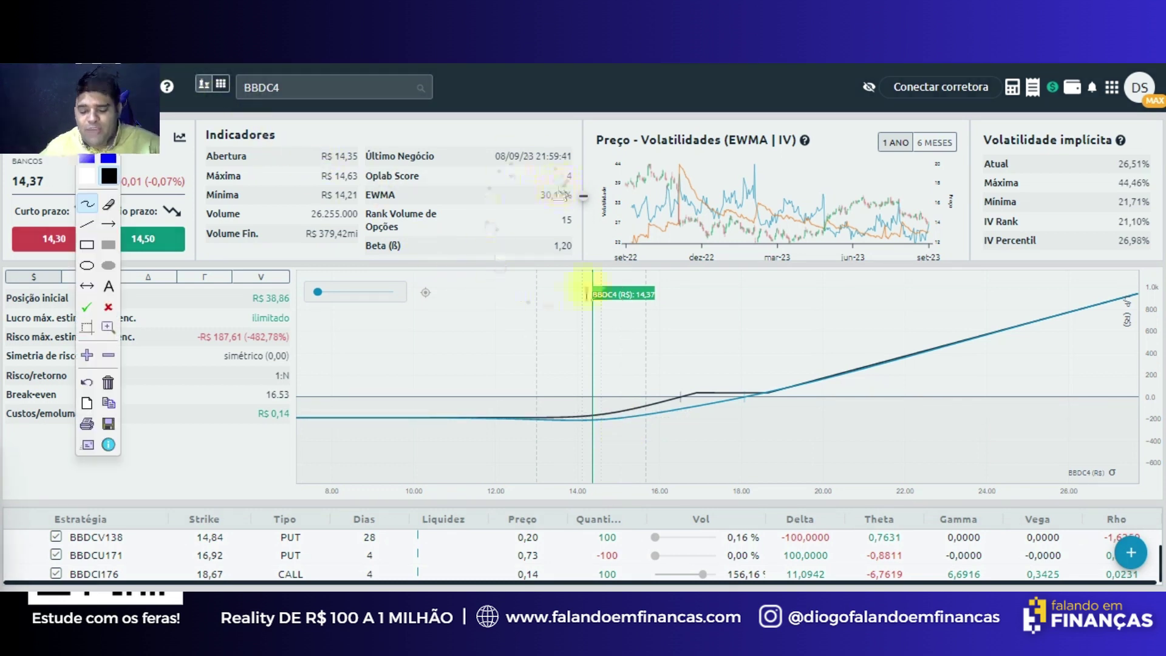
{"action": "mouse_move", "coordinate": [402, 464]}
{"action": "left_mouse_down"}
{"action": "mouse_move", "coordinate": [613, 459]}
{"action": "mouse_move", "coordinate": [654, 338]}
{"action": "mouse_move", "coordinate": [853, 323]}
{"action": "left_mouse_up"}
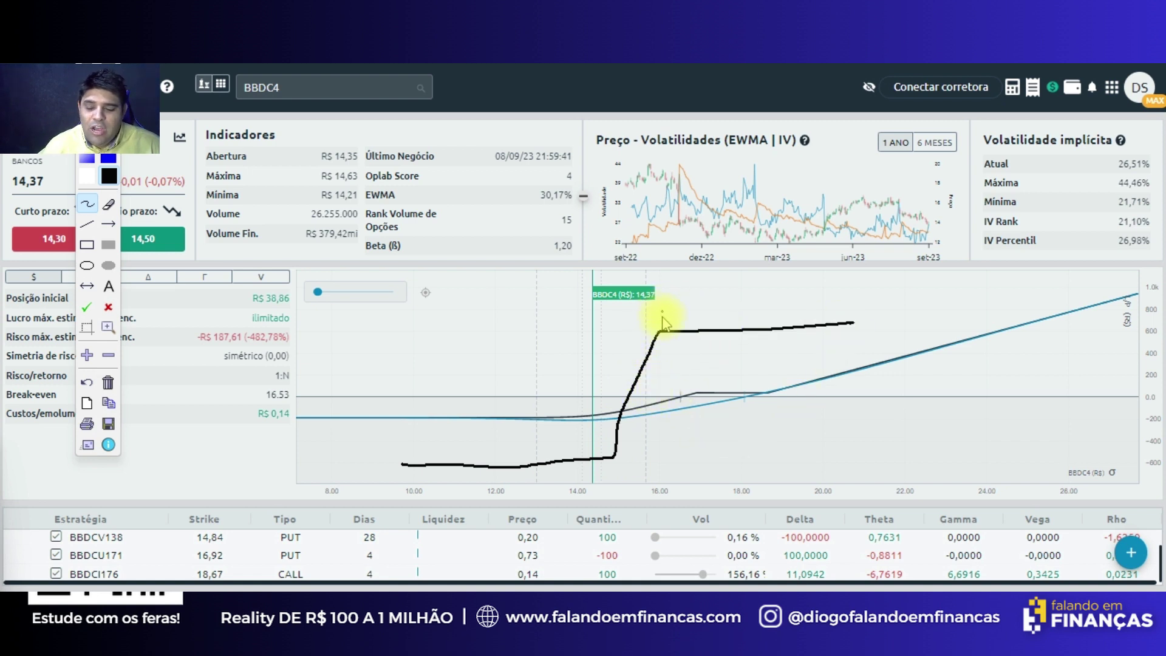
{"action": "left_click_drag", "start_coordinate": [656, 289], "coordinate": [718, 281]}
{"action": "mouse_move", "coordinate": [668, 253]}
{"action": "left_mouse_down"}
{"action": "mouse_move", "coordinate": [737, 260]}
{"action": "mouse_move", "coordinate": [683, 246]}
{"action": "left_mouse_up"}
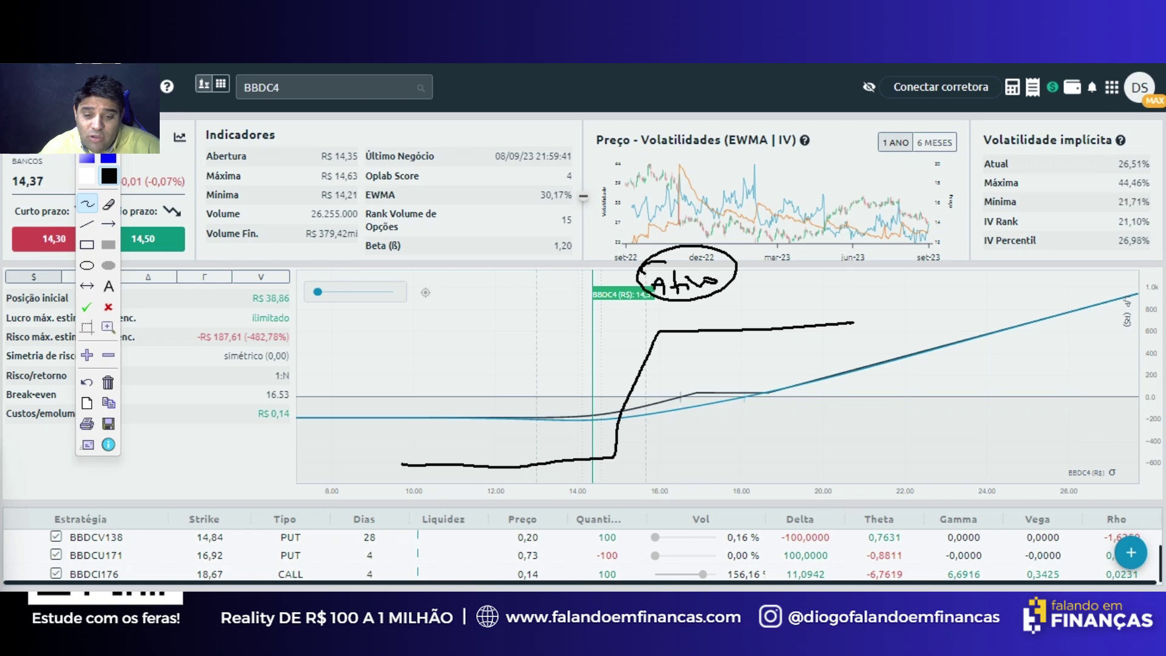
{"action": "key", "text": "Escape"}
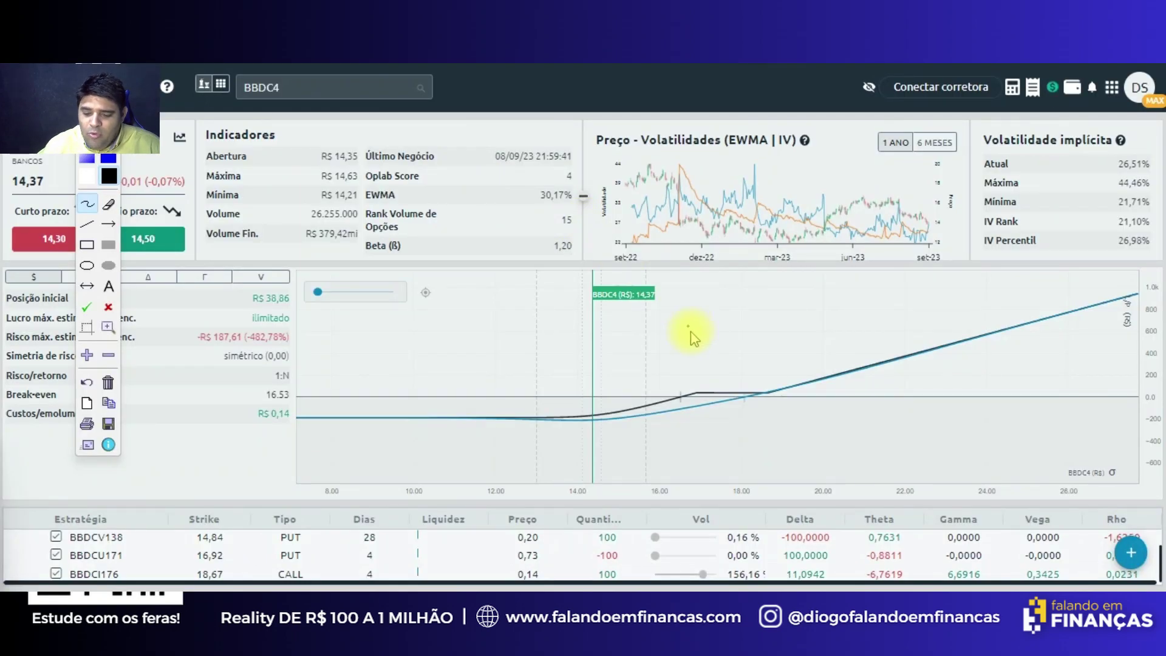
Sketch an arrow along the payoff's rising section and mark the flat loss section, then erase the marks
{"action": "mouse_move", "coordinate": [759, 395]}
{"action": "left_mouse_down"}
{"action": "mouse_move", "coordinate": [932, 328]}
{"action": "mouse_move", "coordinate": [933, 317]}
{"action": "mouse_move", "coordinate": [960, 318]}
{"action": "mouse_move", "coordinate": [943, 327]}
{"action": "left_mouse_up"}
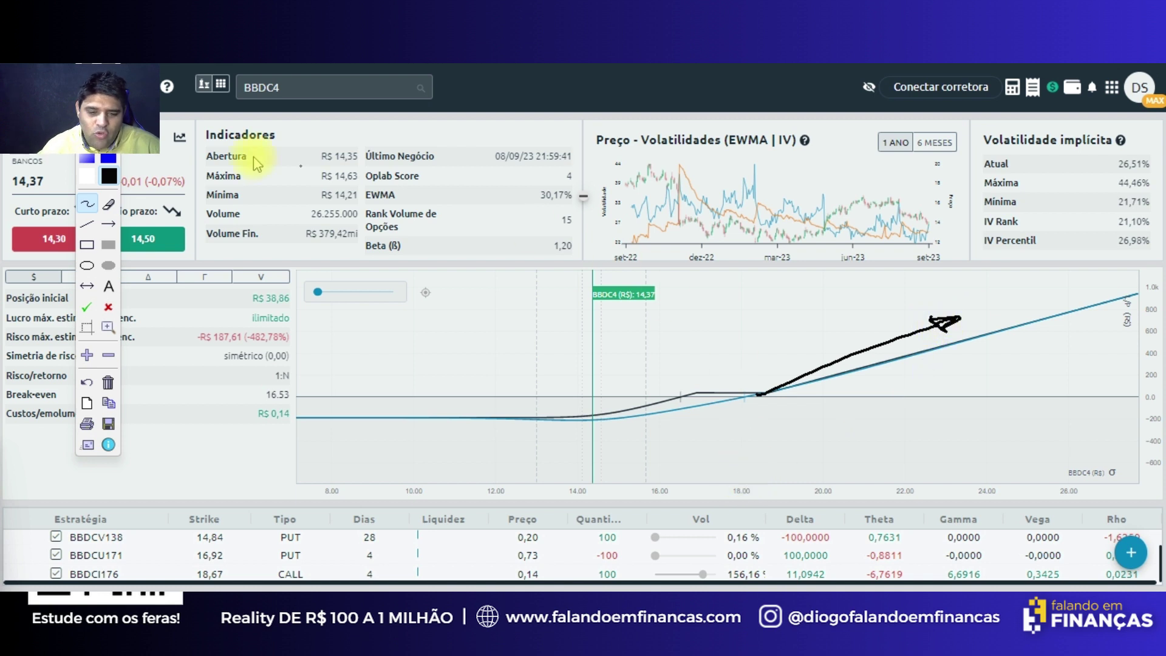
{"action": "mouse_move", "coordinate": [607, 421]}
{"action": "left_mouse_down"}
{"action": "mouse_move", "coordinate": [342, 416]}
{"action": "mouse_move", "coordinate": [417, 400]}
{"action": "mouse_move", "coordinate": [565, 408]}
{"action": "left_mouse_up"}
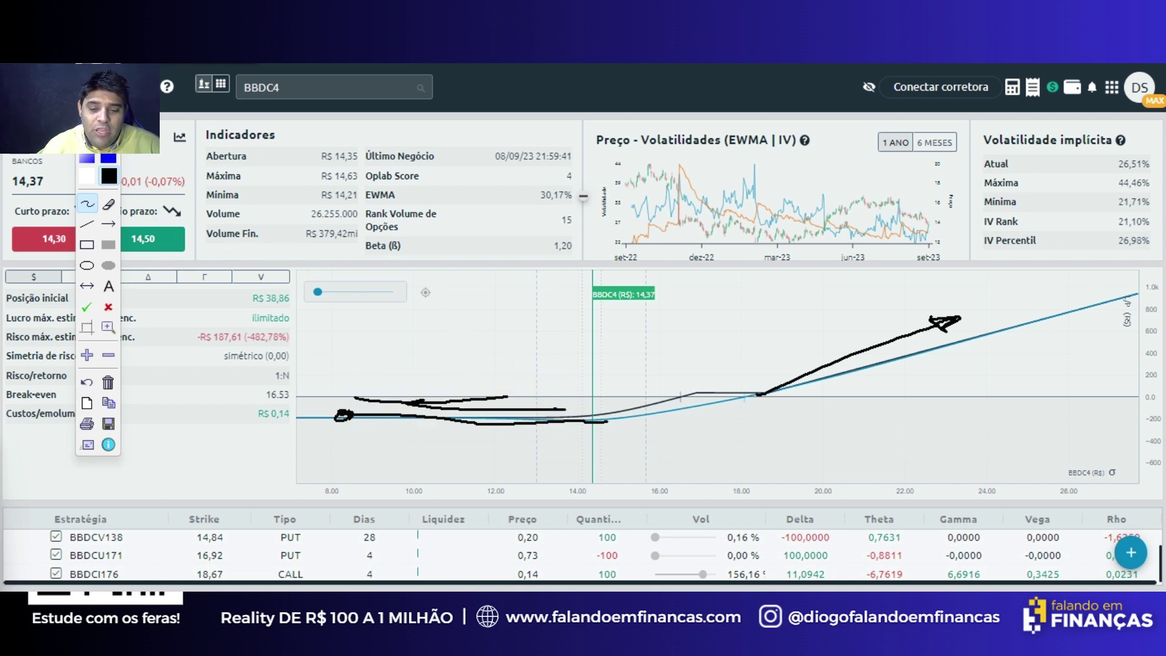
{"action": "key", "text": "Escape"}
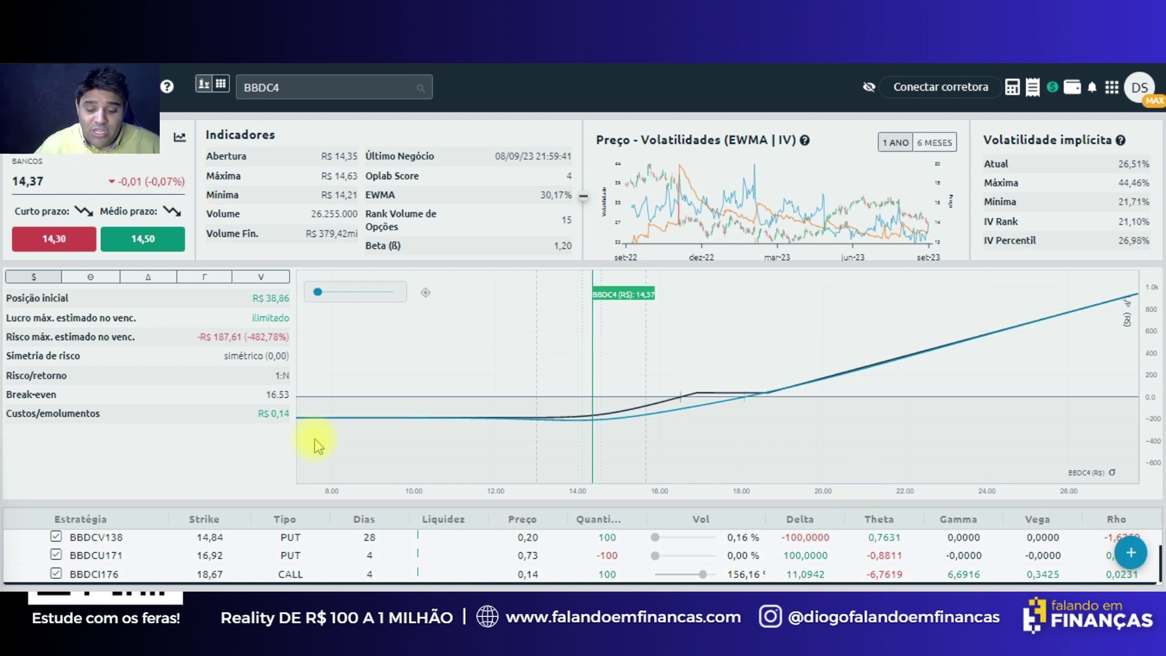
Circle the BBDCV138 put row, draw an arrow from it to the BBDCU171 put's price, then clear the annotations
{"action": "key", "text": "ctrl+shift+p"}
{"action": "left_click", "coordinate": [276, 524]}
{"action": "mouse_move", "coordinate": [277, 525]}
{"action": "left_mouse_down"}
{"action": "mouse_move", "coordinate": [55, 520]}
{"action": "mouse_move", "coordinate": [57, 544]}
{"action": "mouse_move", "coordinate": [310, 547]}
{"action": "mouse_move", "coordinate": [255, 534]}
{"action": "left_mouse_up"}
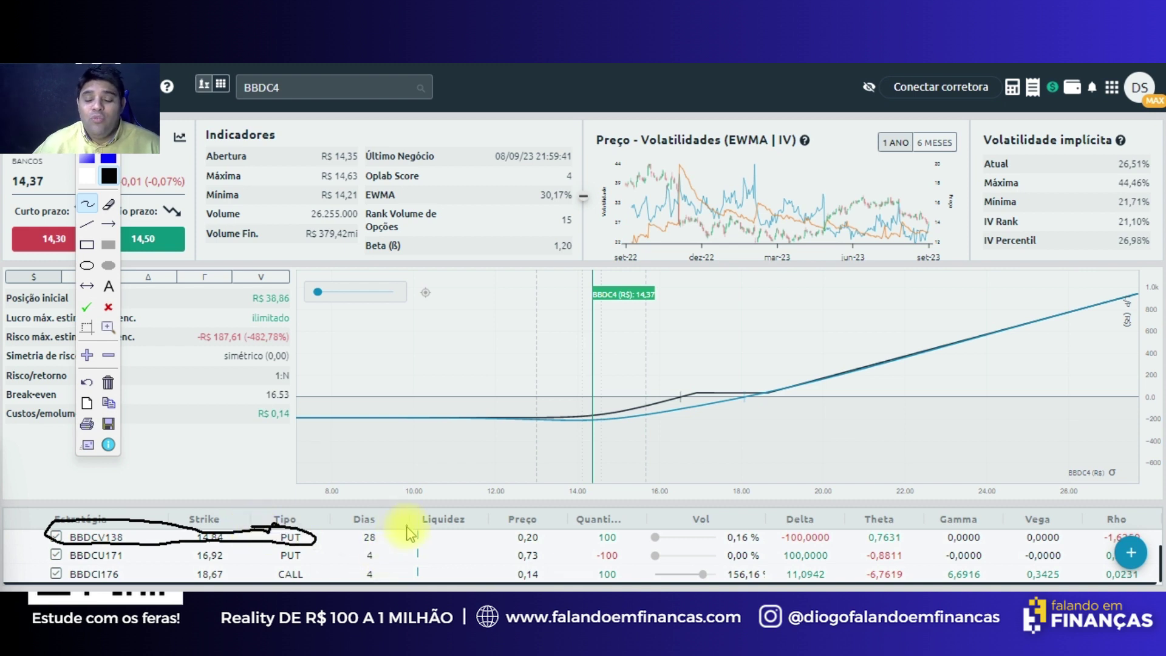
{"action": "mouse_move", "coordinate": [310, 538]}
{"action": "left_mouse_down"}
{"action": "mouse_move", "coordinate": [368, 510]}
{"action": "mouse_move", "coordinate": [492, 556]}
{"action": "left_mouse_up"}
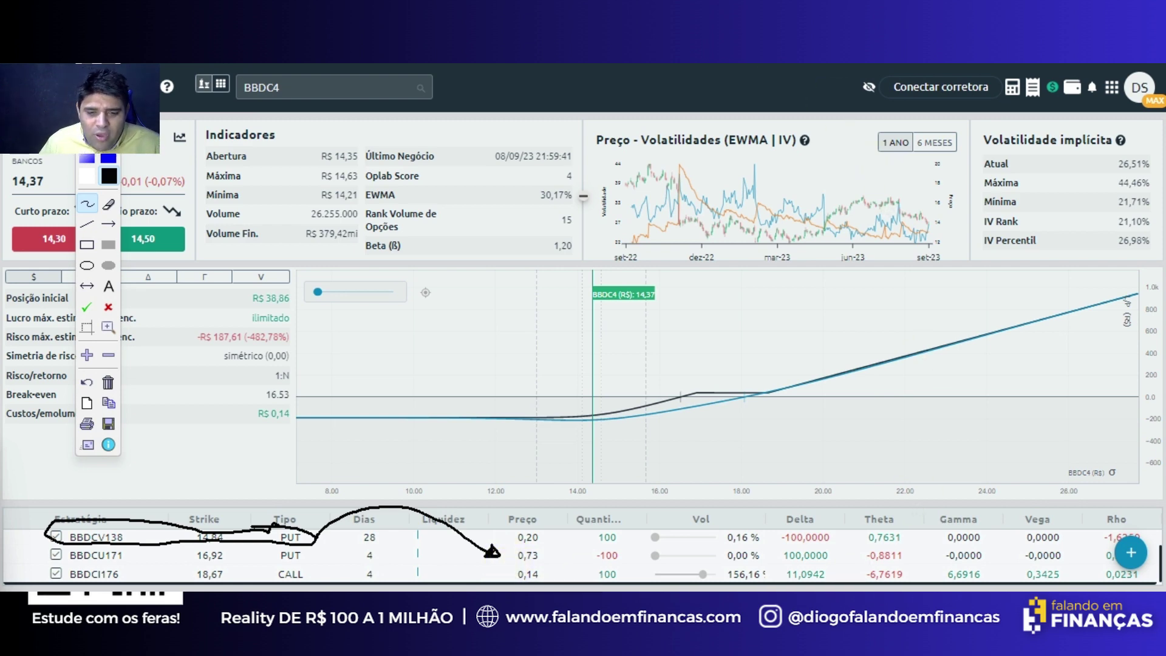
{"action": "key", "text": "Escape"}
Switch to the Google Sheets spreadsheet and check the BBDCV138 put's purchase price, market price and current financial result in Compras a Seco
{"action": "key", "text": "alt+Tab"}
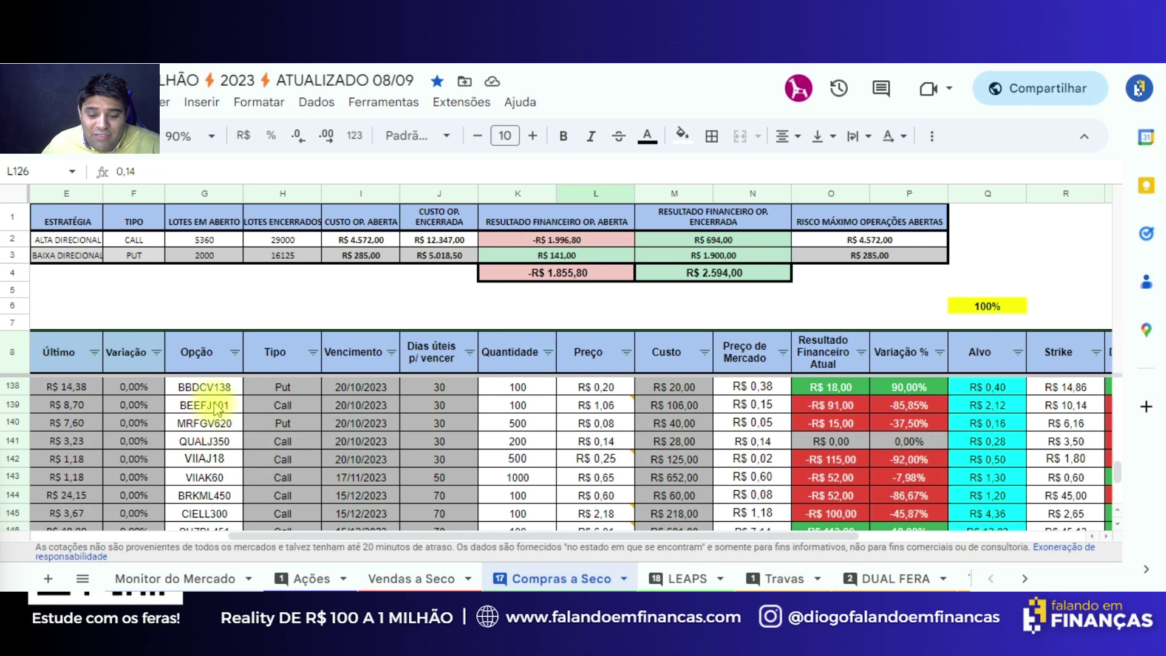
{"action": "left_click", "coordinate": [600, 387]}
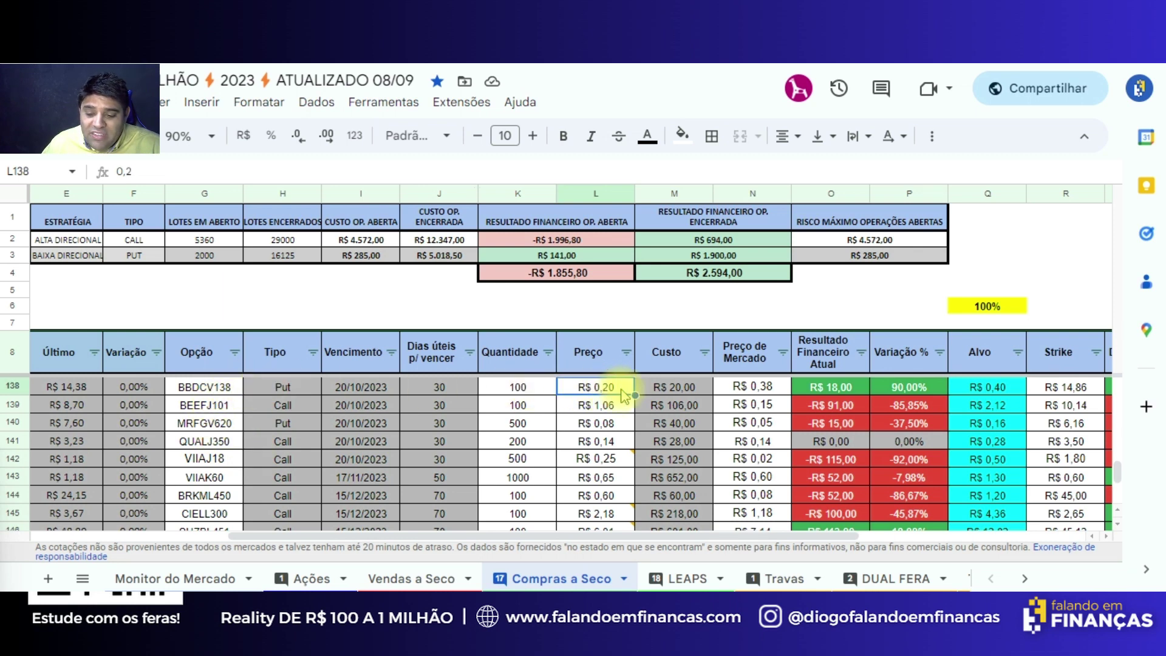
{"action": "left_click", "coordinate": [747, 389]}
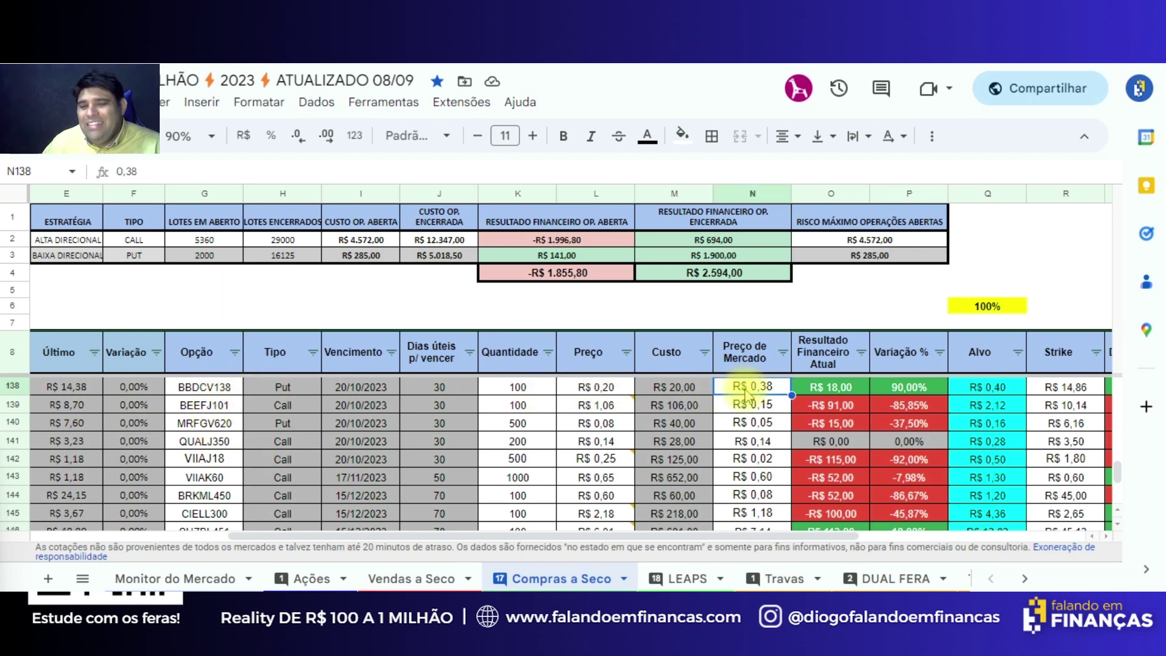
{"action": "left_click", "coordinate": [835, 387]}
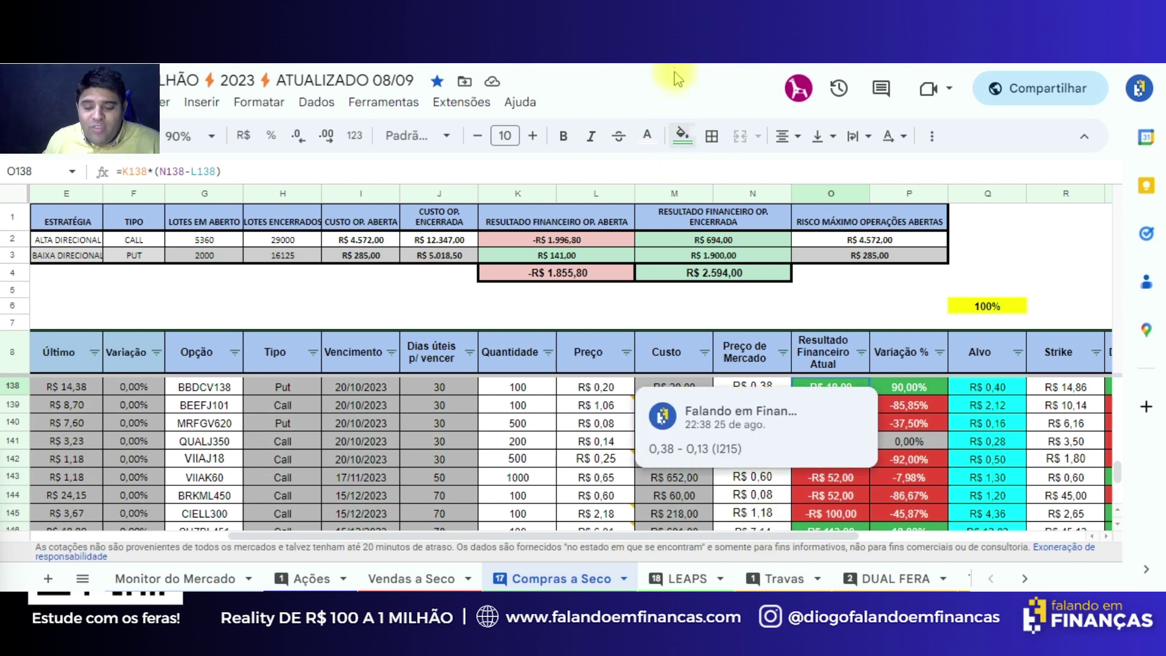
Find the CIELU389 put purchase in the Compras a Seco sheet and check its current financial result
{"action": "scroll", "coordinate": [414, 462], "scroll_direction": "up", "scroll_amount": 5}
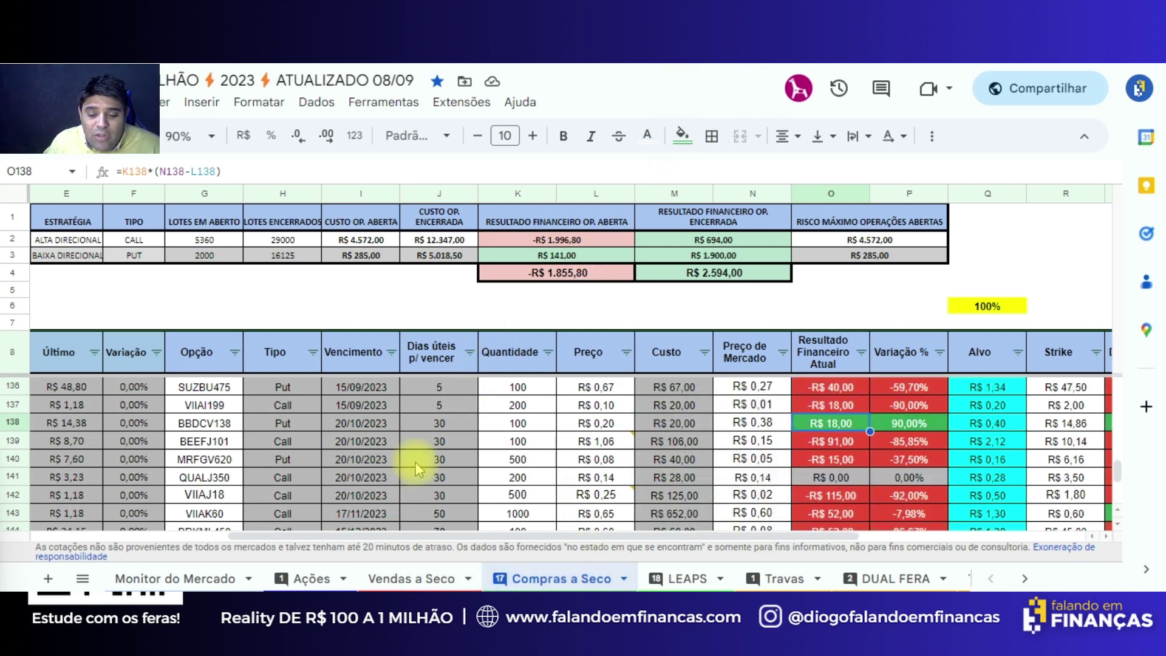
{"action": "scroll", "coordinate": [308, 471], "scroll_direction": "left", "scroll_amount": 5}
{"action": "scroll", "coordinate": [338, 468], "scroll_direction": "up", "scroll_amount": 3}
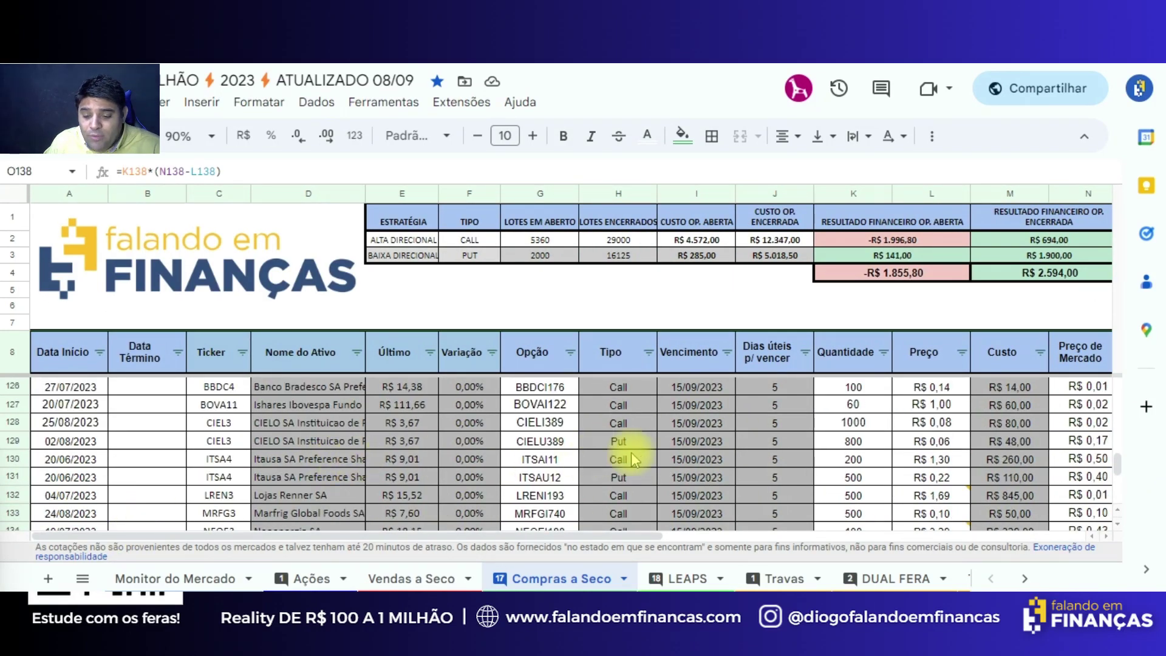
{"action": "left_click", "coordinate": [555, 441]}
{"action": "left_click_drag", "start_coordinate": [506, 535], "coordinate": [756, 534]}
{"action": "left_click", "coordinate": [757, 443]}
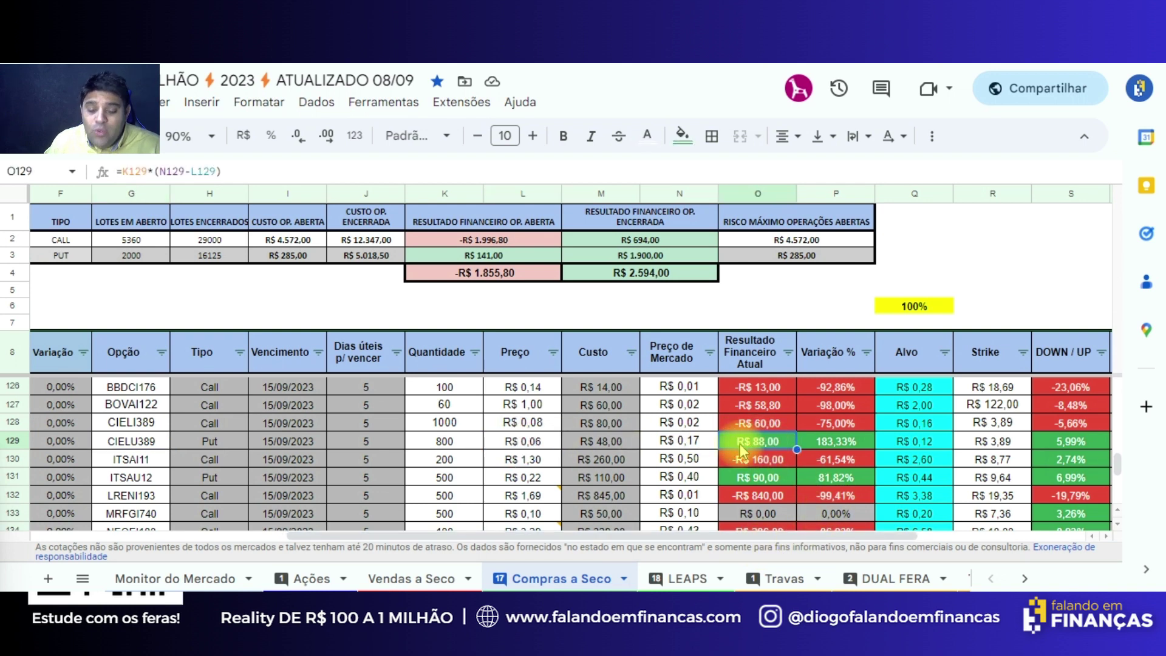
Search the Vendas a Seco sheet's earlier operations for the sold CIEL3 put CIELS500 and select it
{"action": "left_click", "coordinate": [408, 580]}
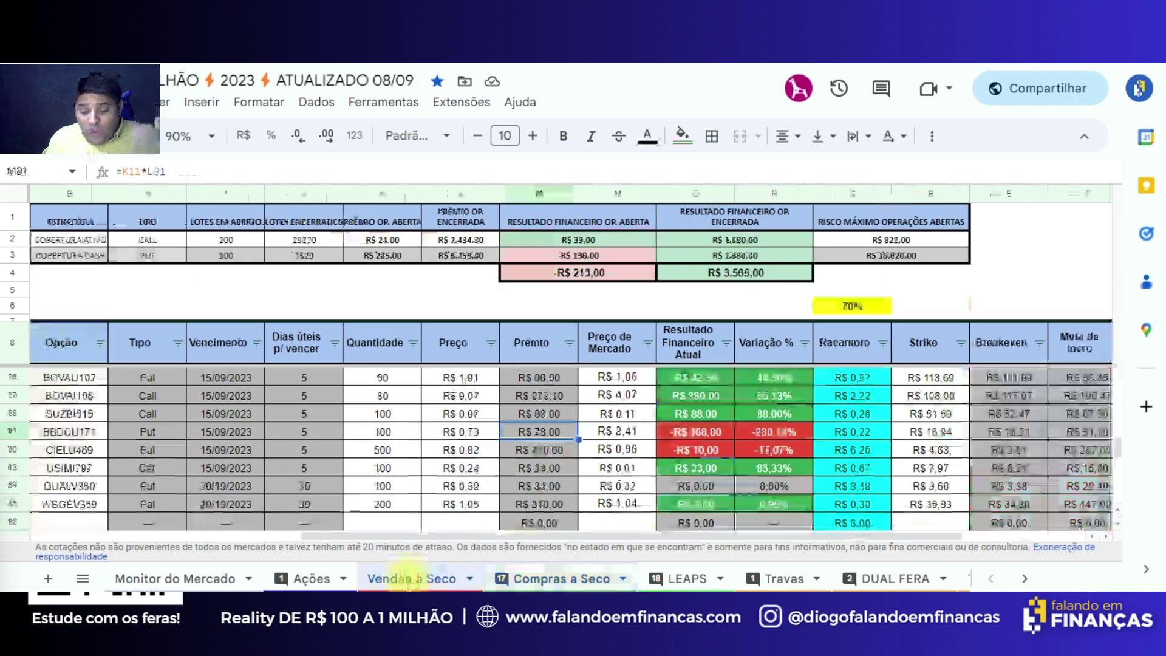
{"action": "left_click_drag", "start_coordinate": [526, 534], "coordinate": [176, 536]}
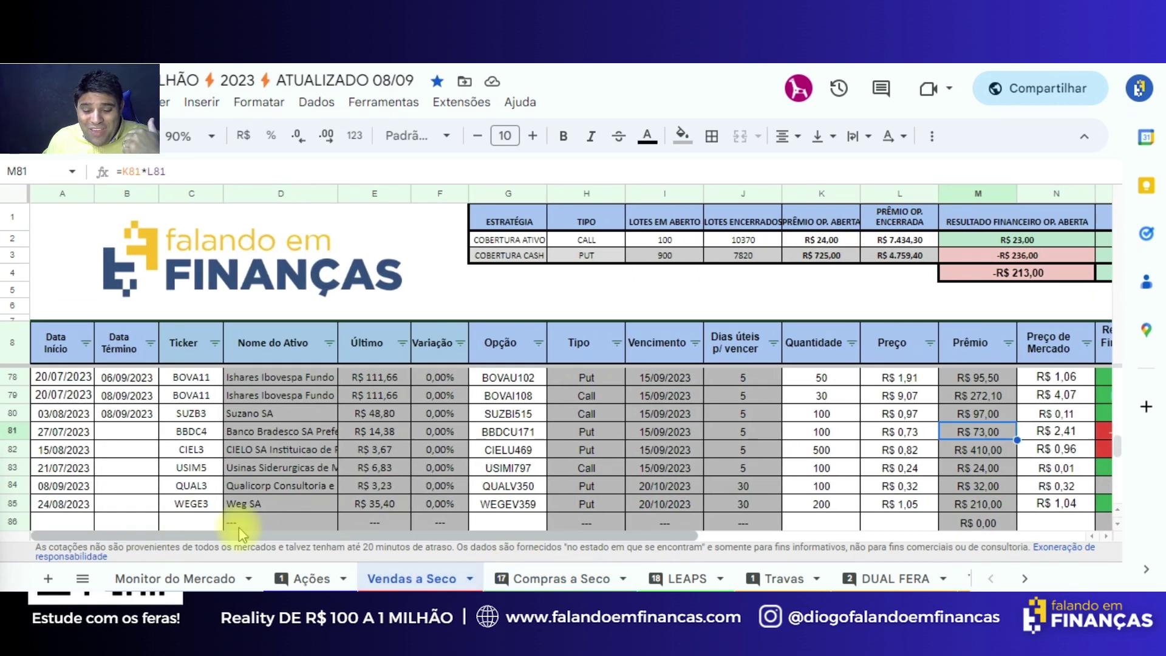
{"action": "scroll", "coordinate": [583, 495], "scroll_direction": "up", "scroll_amount": 3}
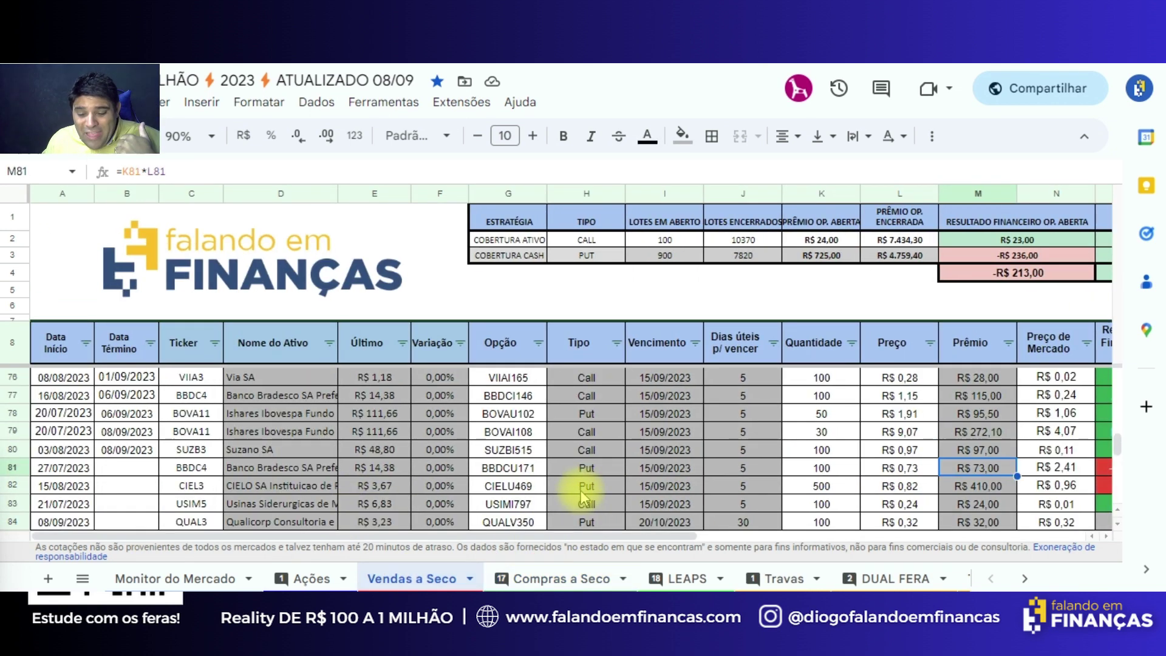
{"action": "scroll", "coordinate": [583, 495], "scroll_direction": "up", "scroll_amount": 1}
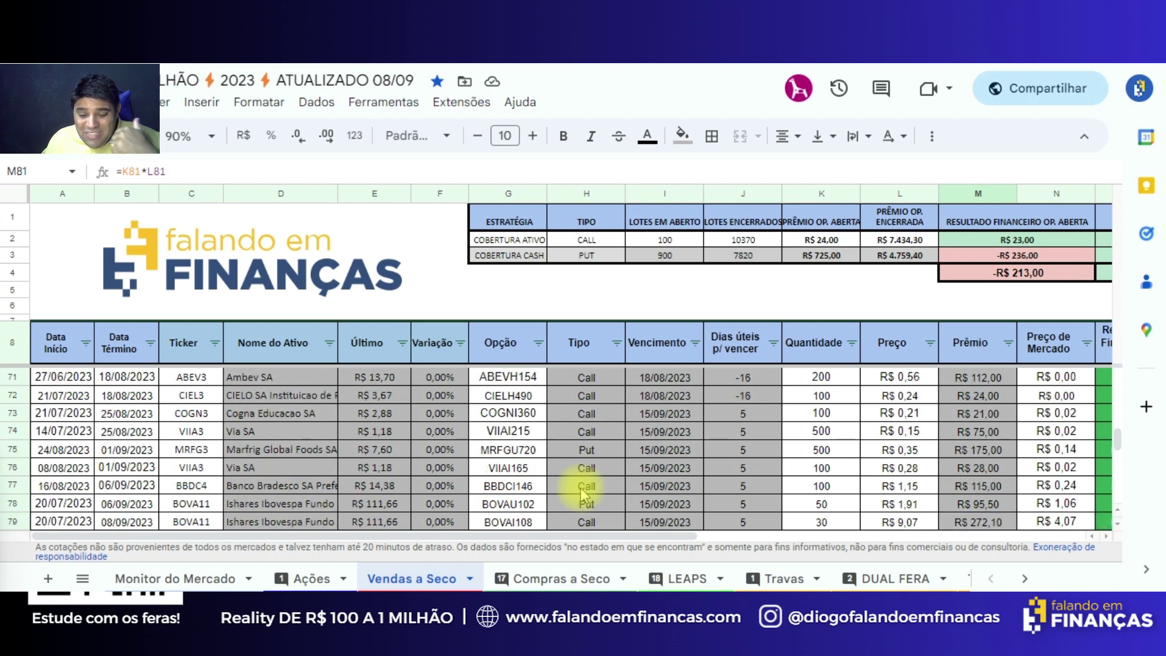
{"action": "scroll", "coordinate": [582, 495], "scroll_direction": "up", "scroll_amount": 5}
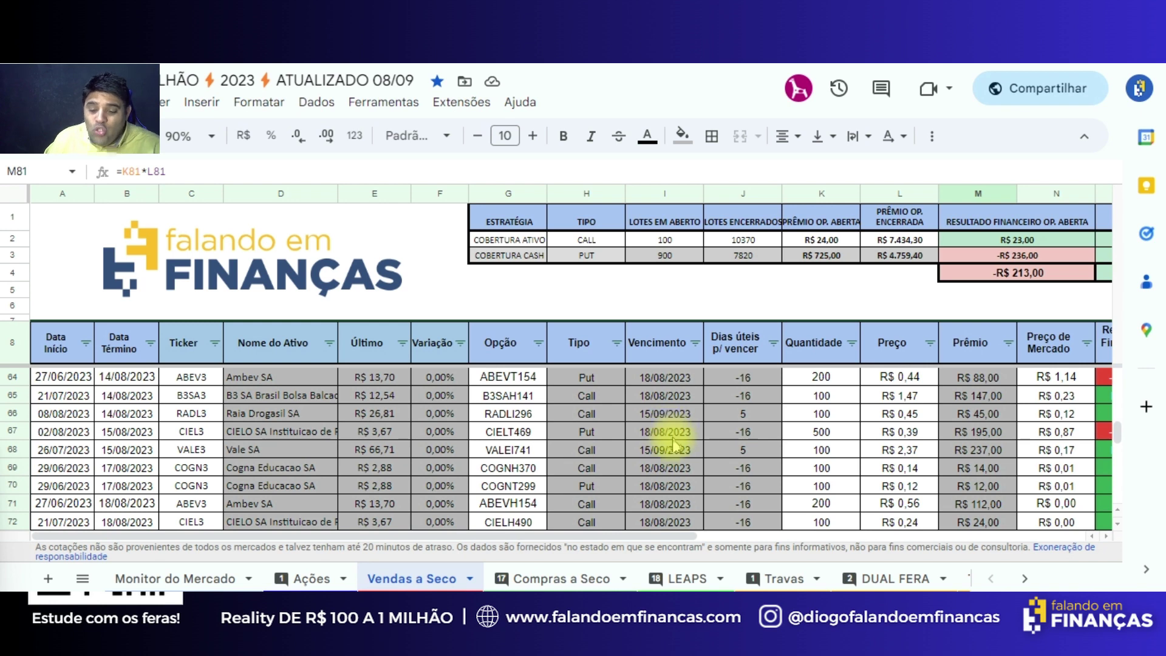
{"action": "scroll", "coordinate": [675, 448], "scroll_direction": "up", "scroll_amount": 1}
{"action": "scroll", "coordinate": [675, 447], "scroll_direction": "up", "scroll_amount": 1}
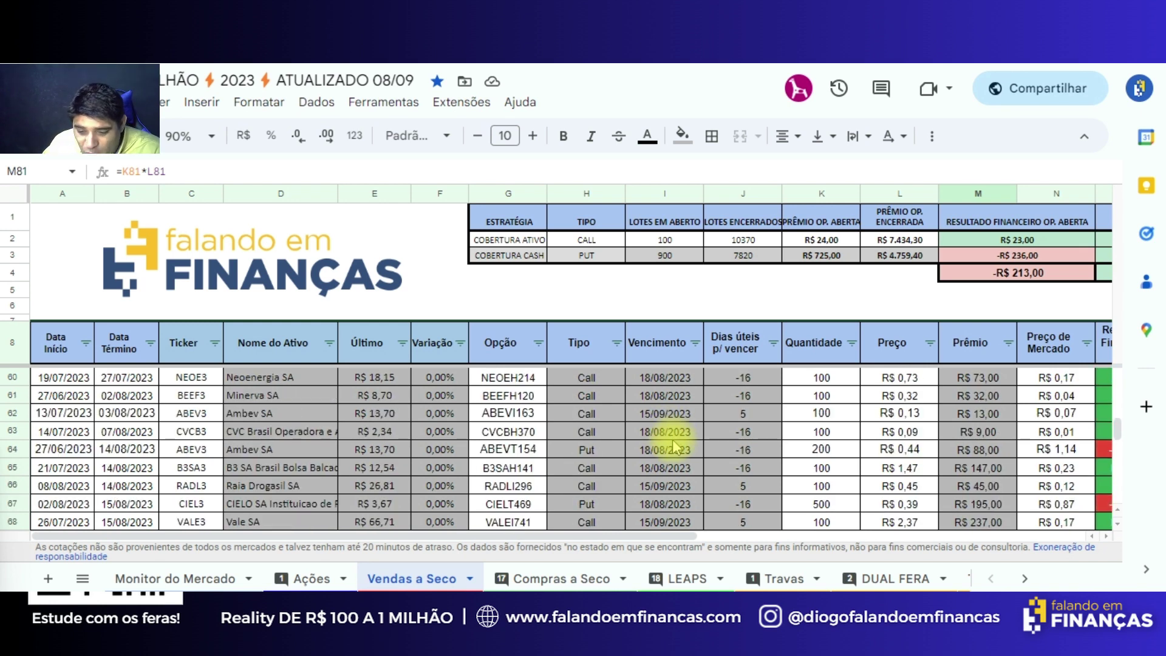
{"action": "scroll", "coordinate": [675, 448], "scroll_direction": "up", "scroll_amount": 2}
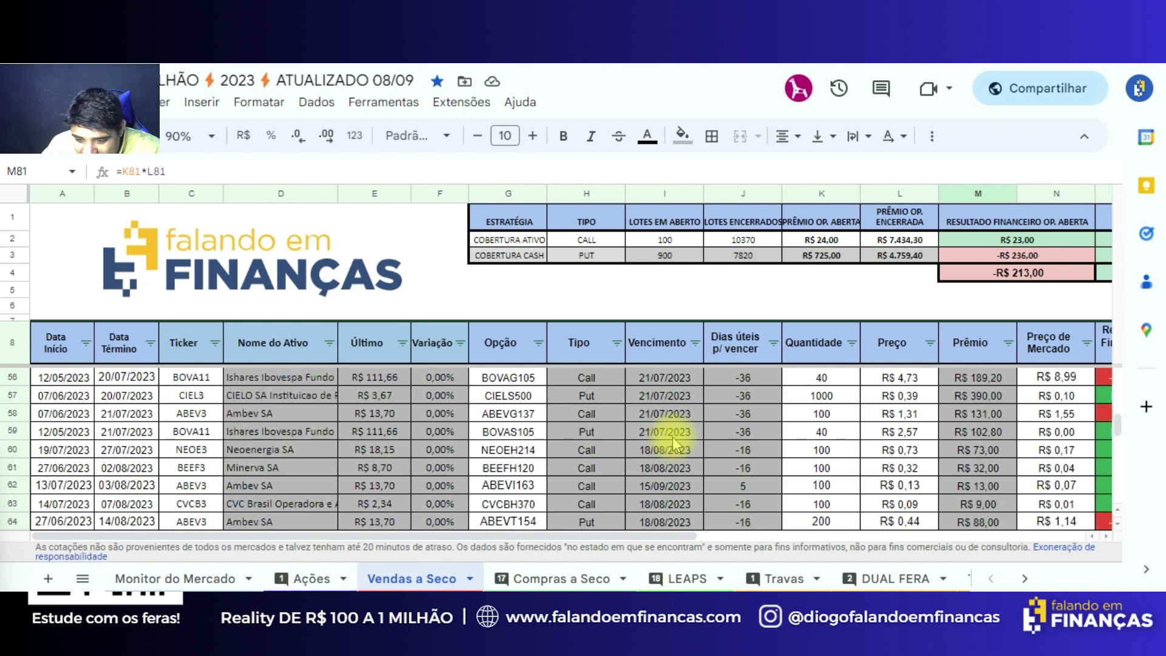
{"action": "left_click", "coordinate": [509, 396]}
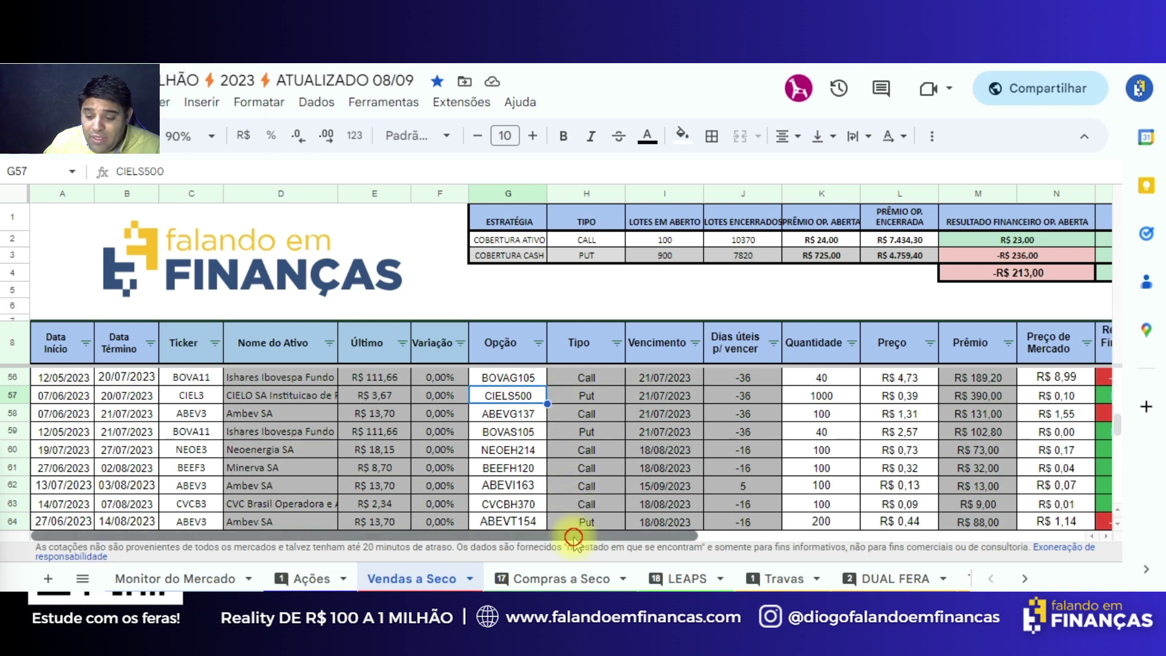
Check the market price and financial result of the CIELS500 put sale
{"action": "left_click_drag", "start_coordinate": [585, 535], "coordinate": [738, 532]}
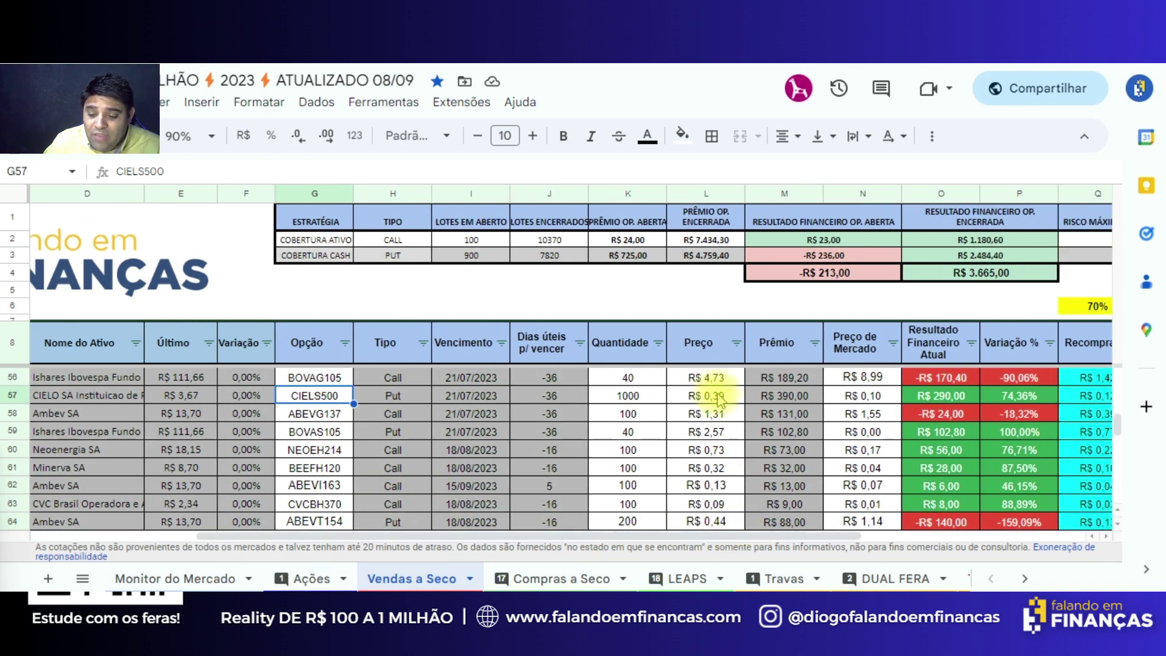
{"action": "left_click", "coordinate": [887, 398]}
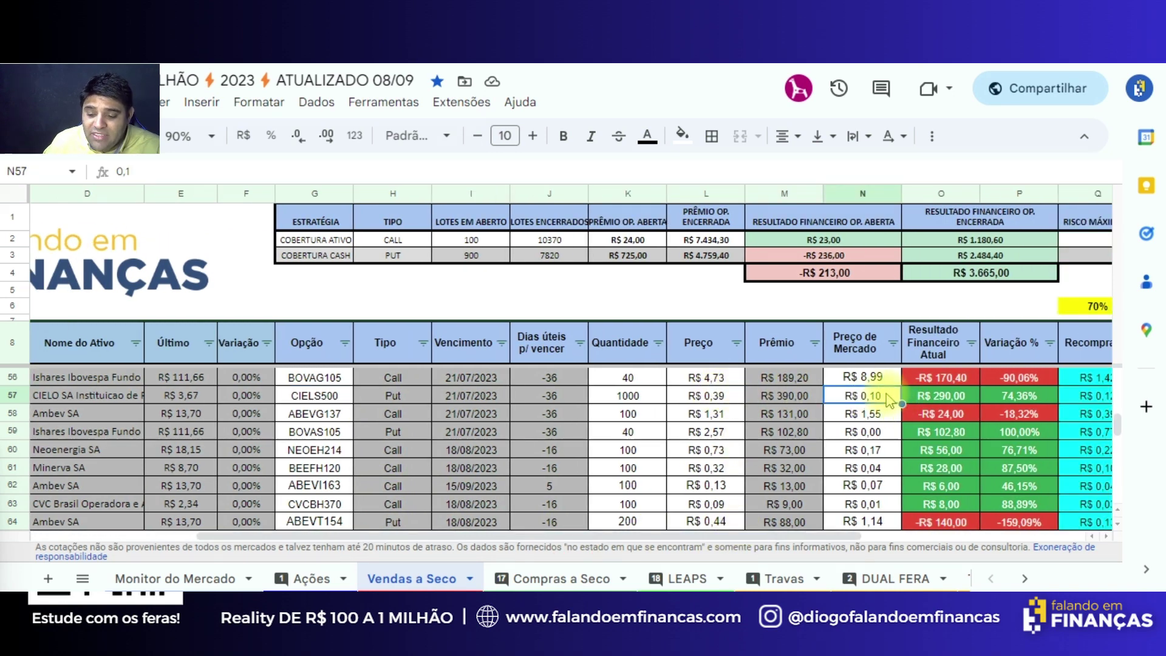
{"action": "left_click", "coordinate": [940, 401]}
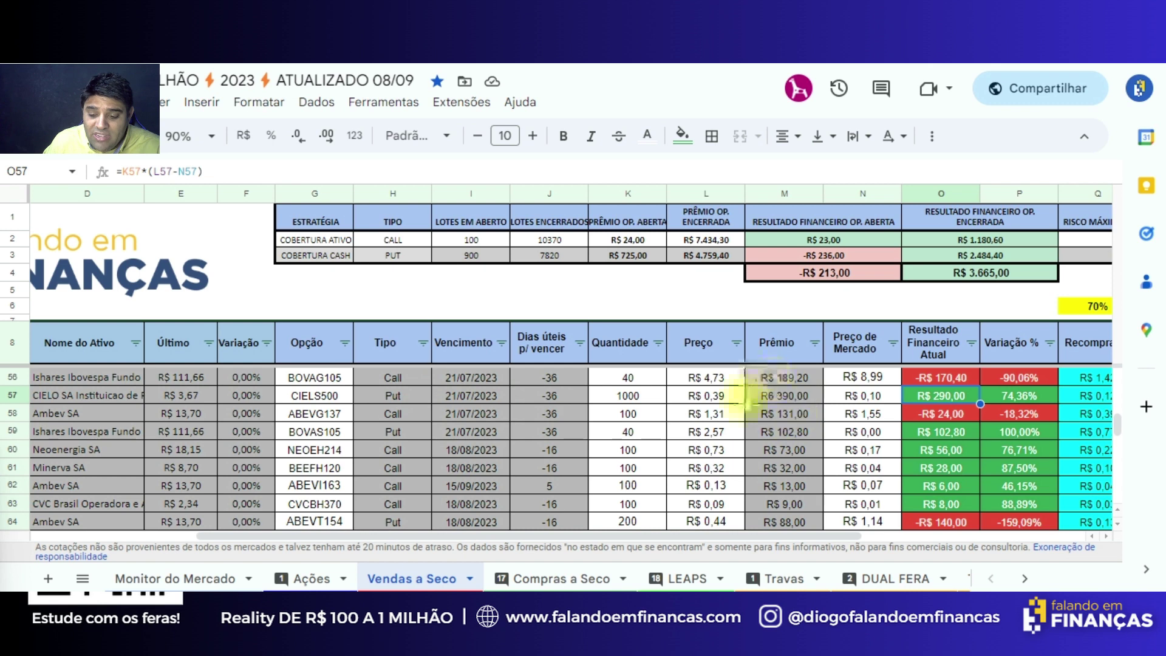
Search the earlier operations in the Compras a Seco sheet for the CIEL3 options bought alongside the CIELS500 put sale
{"action": "left_click", "coordinate": [518, 580]}
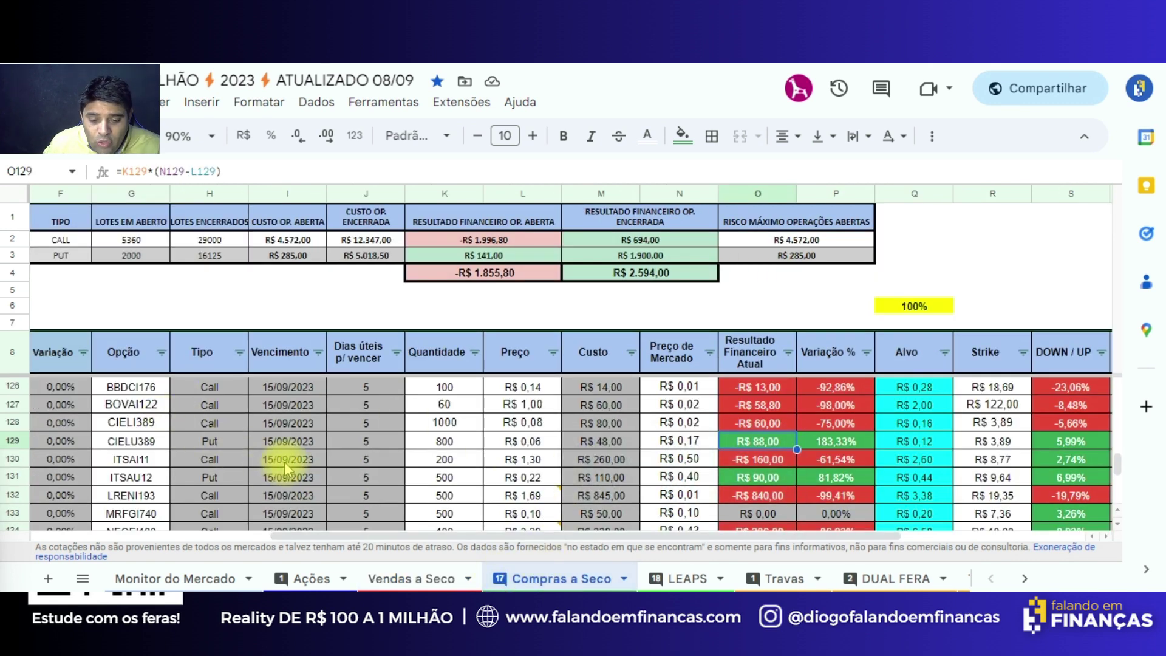
{"action": "scroll", "coordinate": [286, 467], "scroll_direction": "up", "scroll_amount": 3}
{"action": "scroll", "coordinate": [334, 503], "scroll_direction": "up", "scroll_amount": 1}
{"action": "left_click_drag", "start_coordinate": [328, 535], "coordinate": [91, 544]}
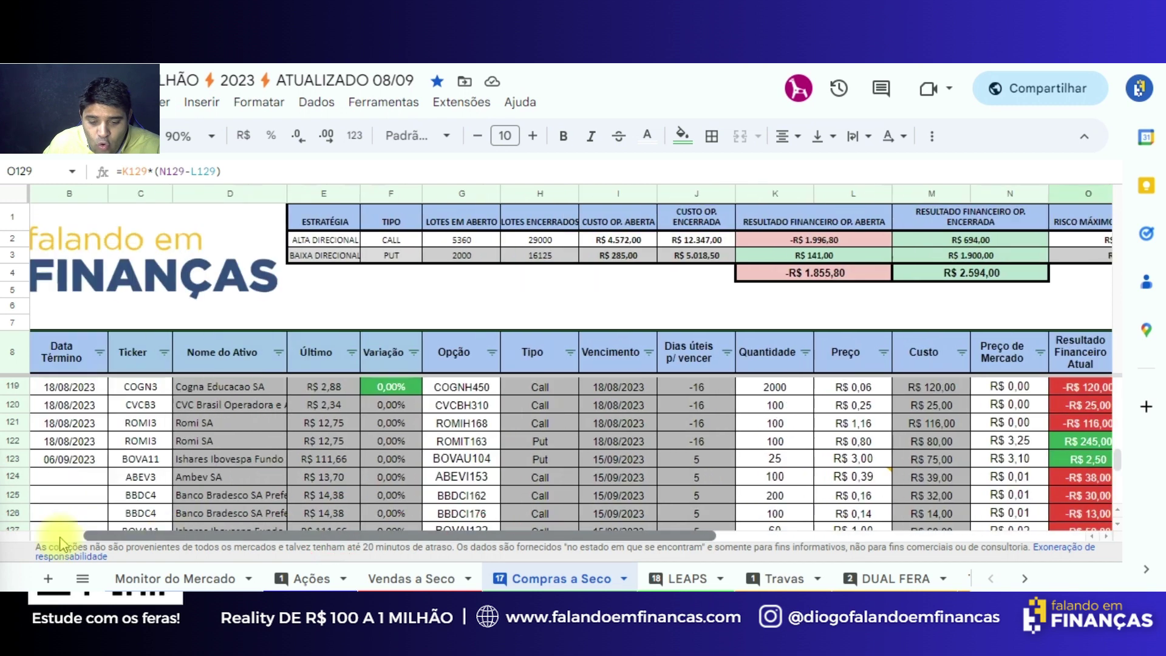
{"action": "scroll", "coordinate": [340, 486], "scroll_direction": "up", "scroll_amount": 2}
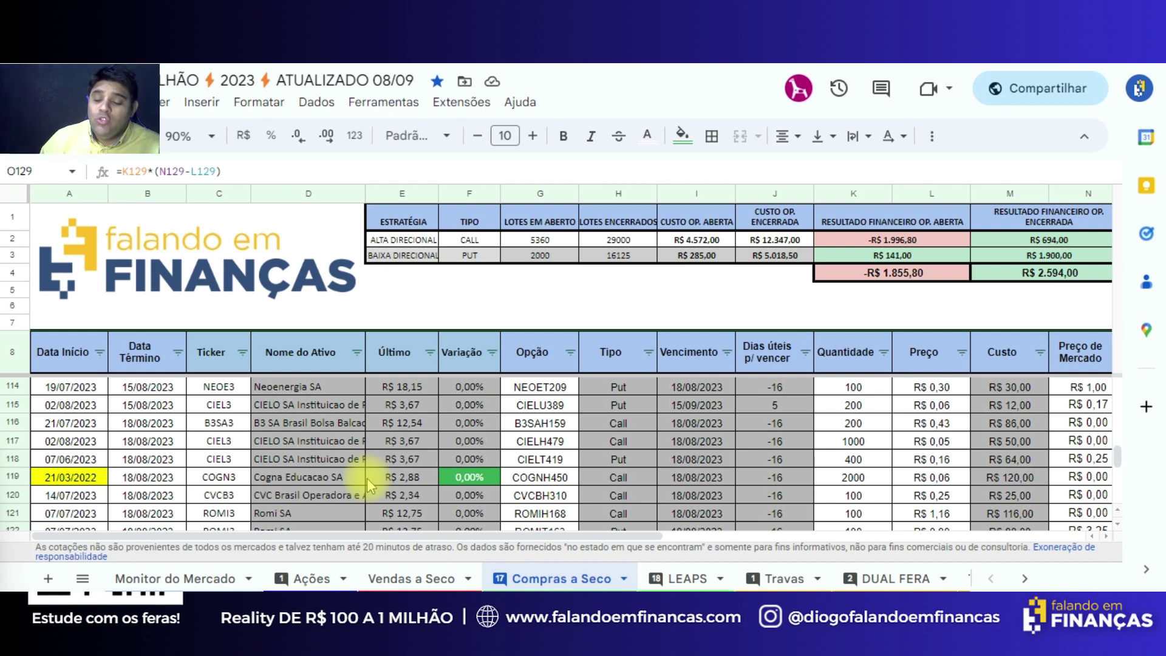
{"action": "scroll", "coordinate": [369, 486], "scroll_direction": "up", "scroll_amount": 4}
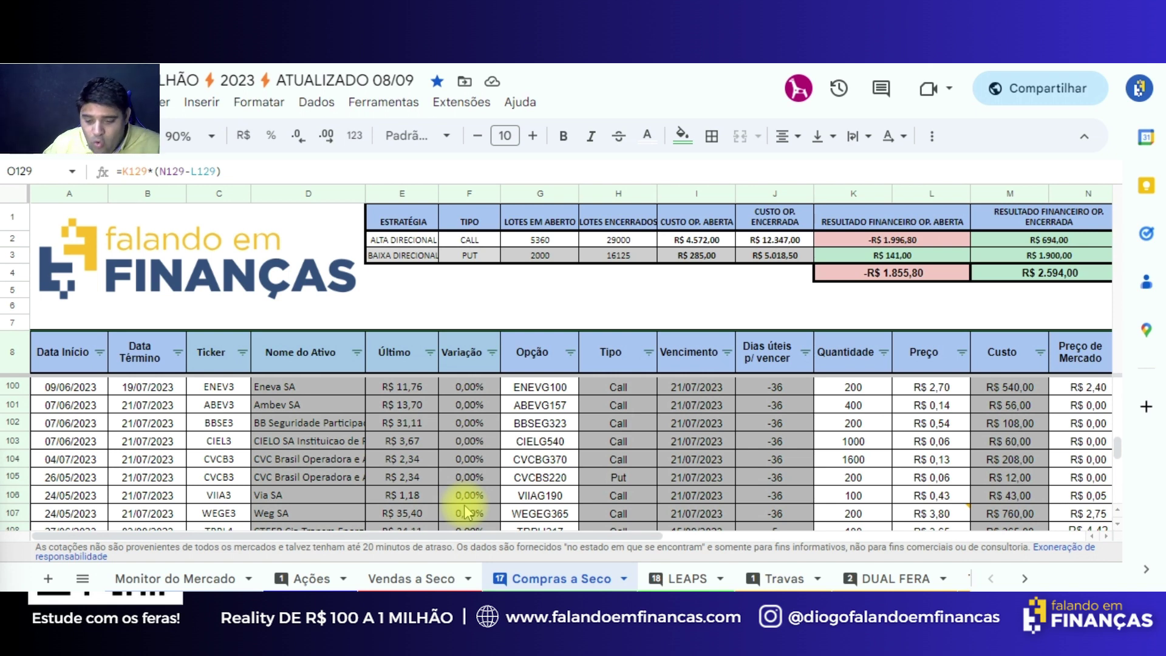
{"action": "left_click_drag", "start_coordinate": [636, 535], "coordinate": [776, 543]}
{"action": "scroll", "coordinate": [714, 504], "scroll_direction": "up", "scroll_amount": 2}
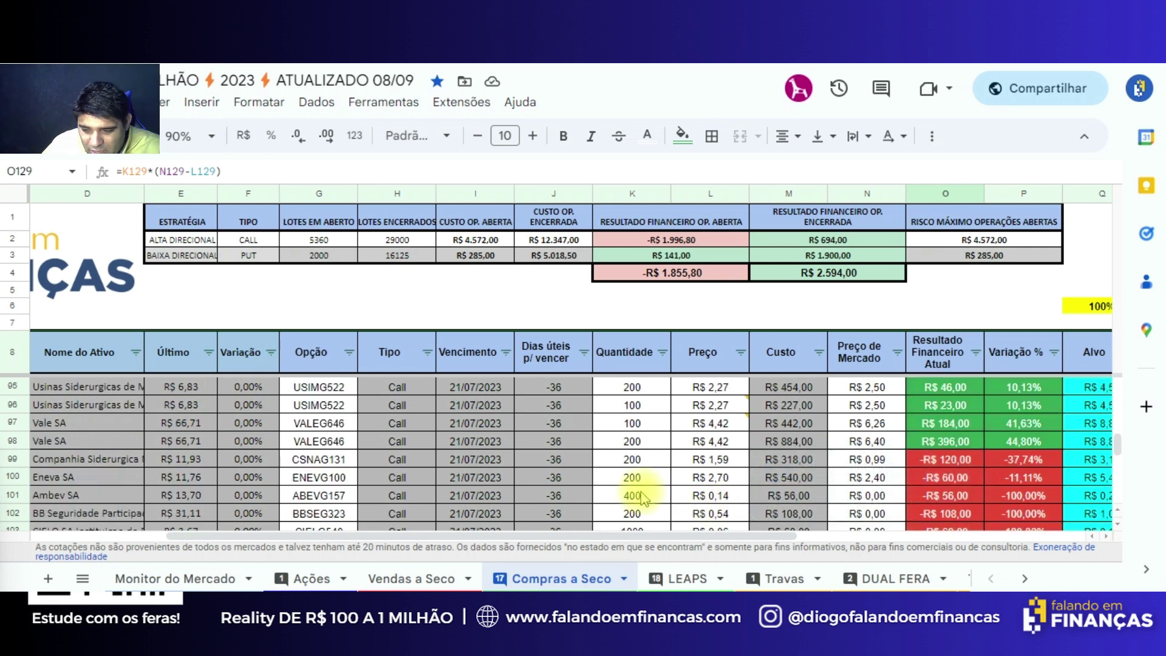
{"action": "scroll", "coordinate": [604, 498], "scroll_direction": "up", "scroll_amount": 3}
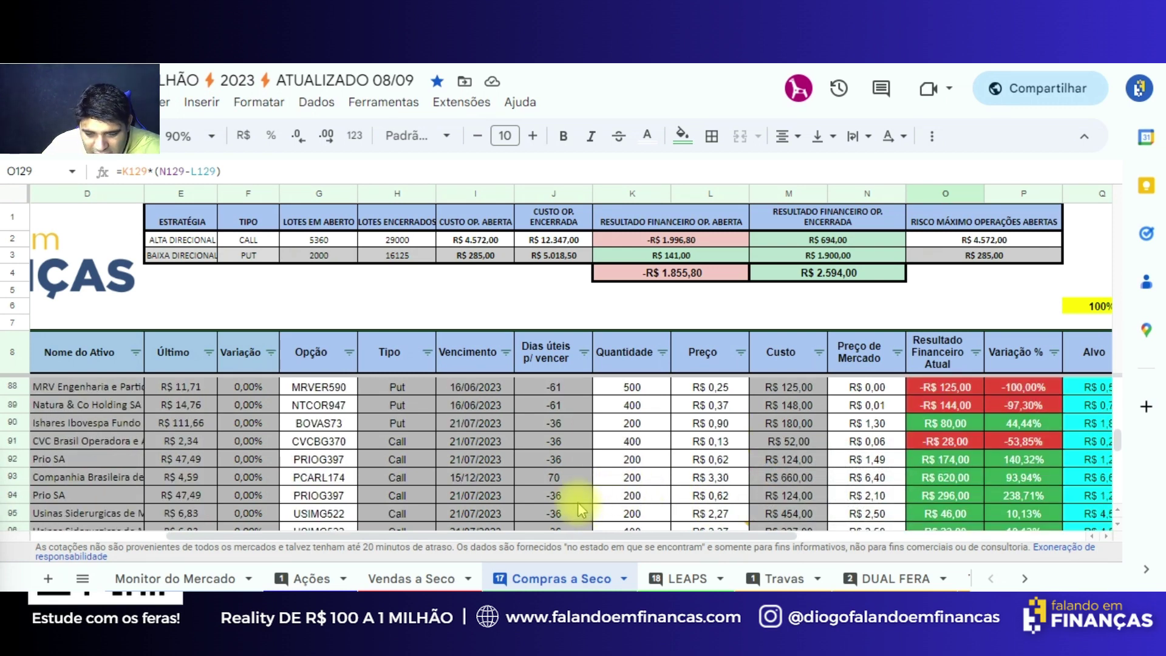
{"action": "scroll", "coordinate": [579, 504], "scroll_direction": "up", "scroll_amount": 3}
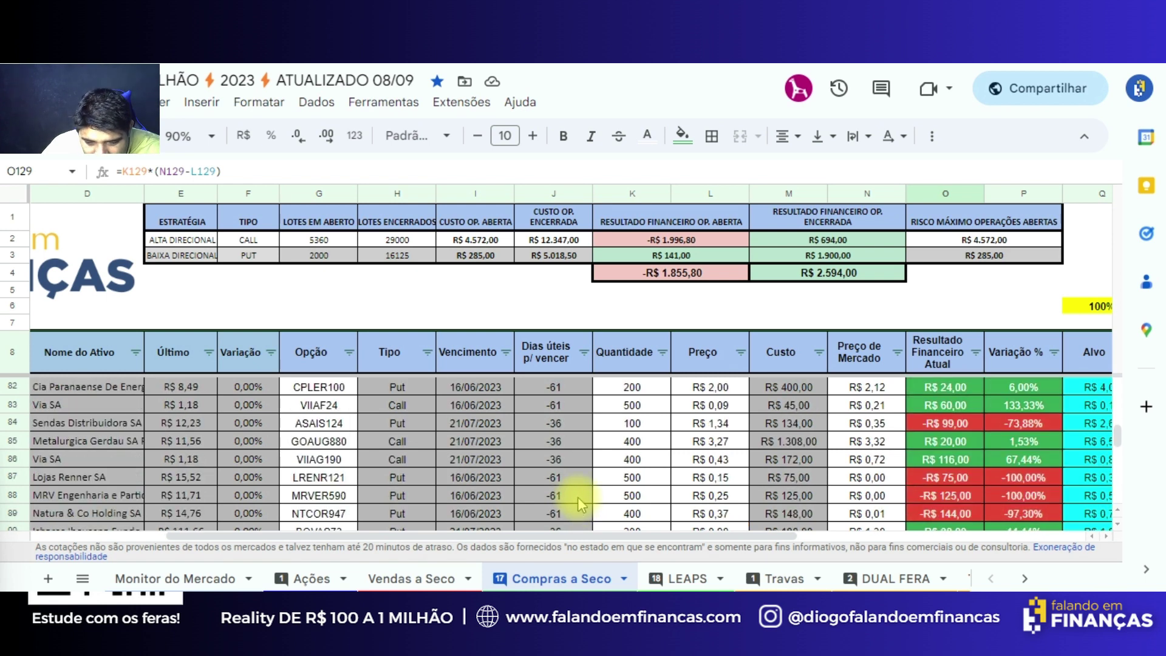
{"action": "scroll", "coordinate": [577, 497], "scroll_direction": "up", "scroll_amount": 1}
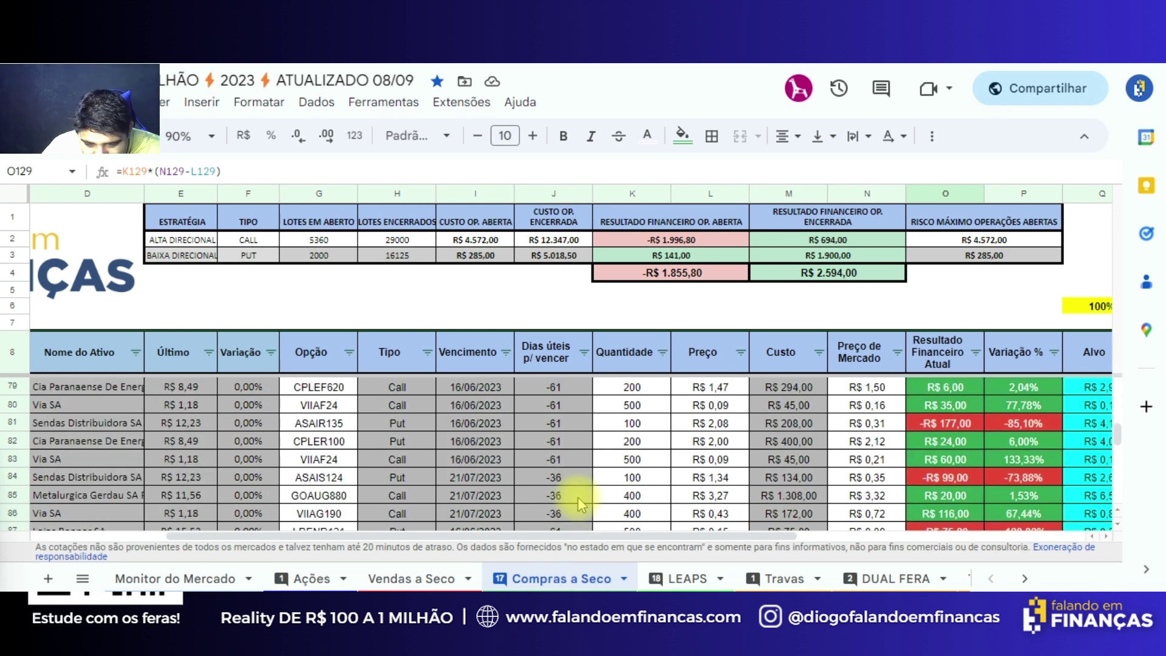
{"action": "scroll", "coordinate": [578, 497], "scroll_direction": "up", "scroll_amount": 2}
{"action": "scroll", "coordinate": [577, 497], "scroll_direction": "up", "scroll_amount": 2}
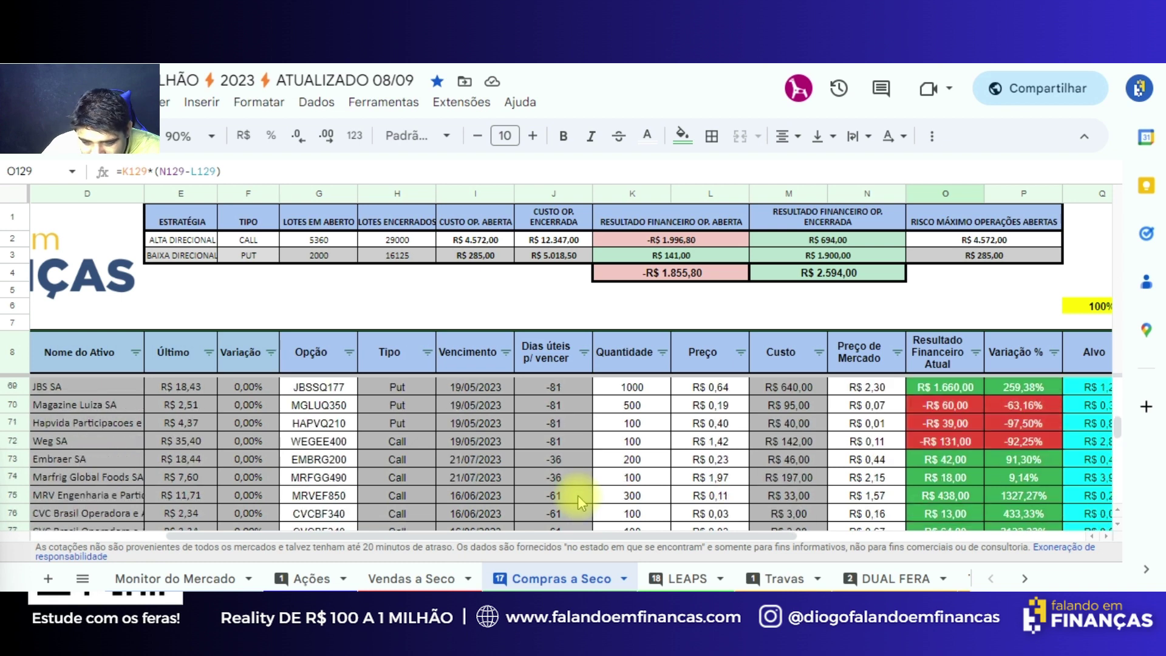
{"action": "scroll", "coordinate": [578, 494], "scroll_direction": "up", "scroll_amount": 2}
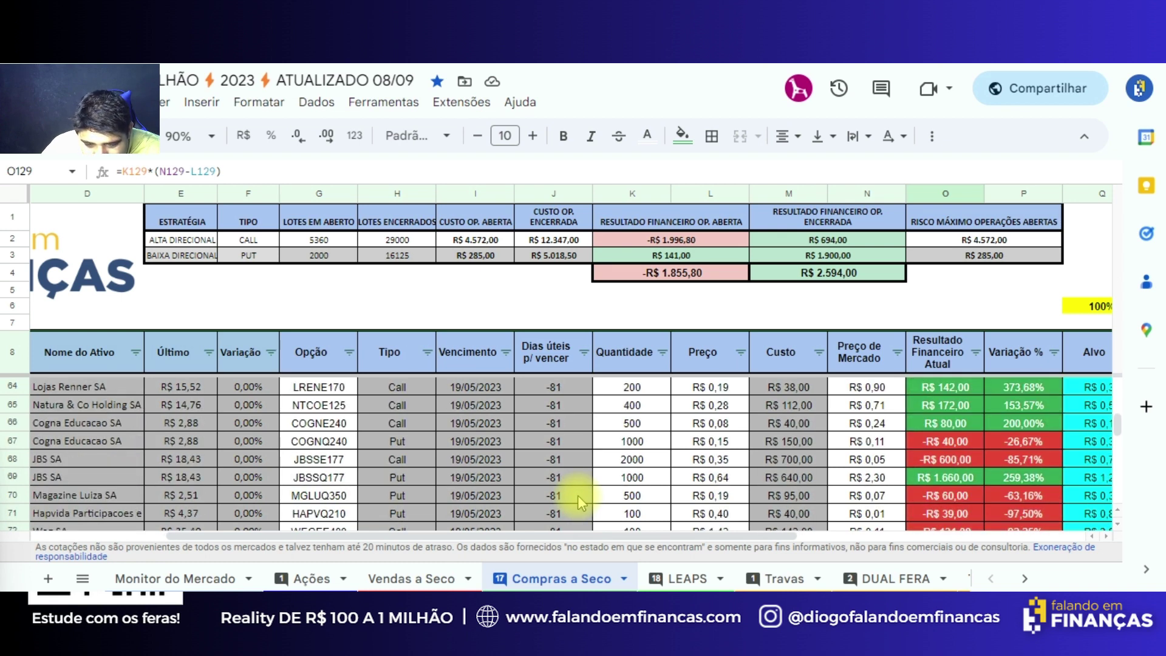
{"action": "scroll", "coordinate": [578, 495], "scroll_direction": "up", "scroll_amount": 1}
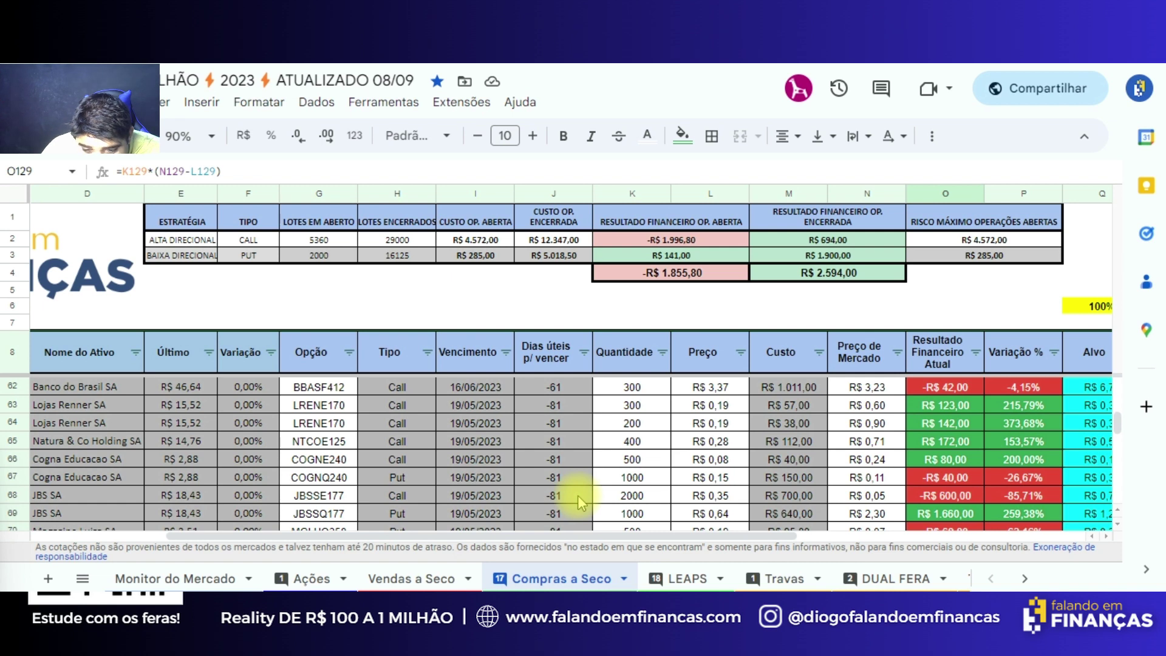
{"action": "scroll", "coordinate": [578, 495], "scroll_direction": "up", "scroll_amount": 1}
{"action": "scroll", "coordinate": [581, 496], "scroll_direction": "down", "scroll_amount": 6}
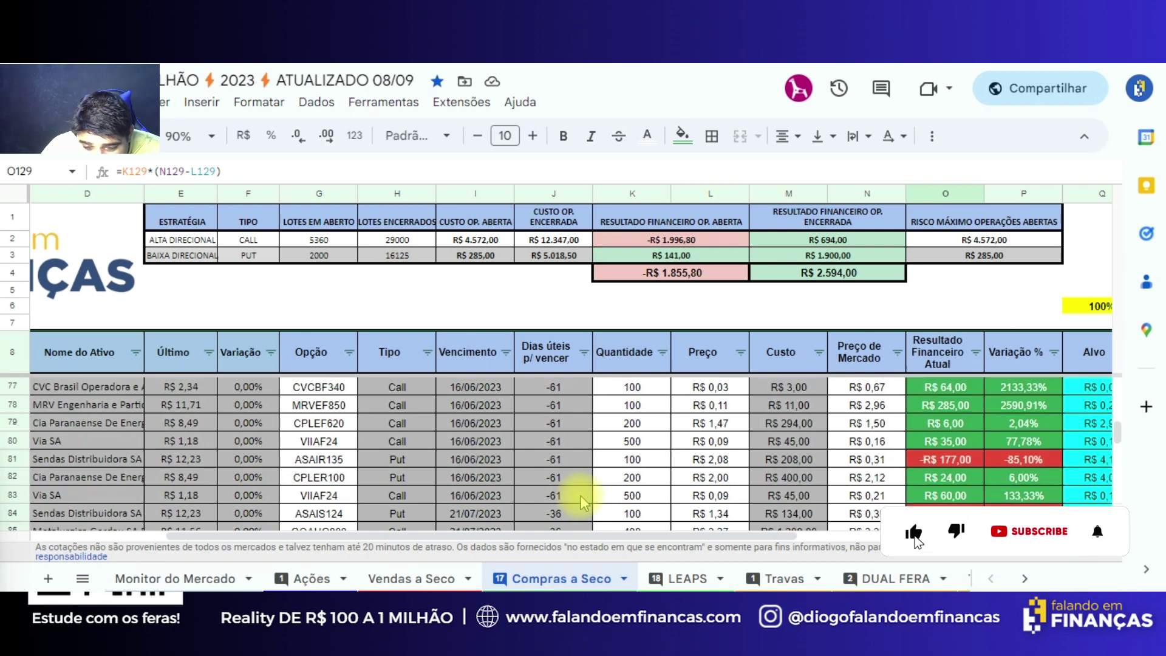
{"action": "scroll", "coordinate": [582, 496], "scroll_direction": "down", "scroll_amount": 2}
{"action": "scroll", "coordinate": [582, 497], "scroll_direction": "up", "scroll_amount": 2}
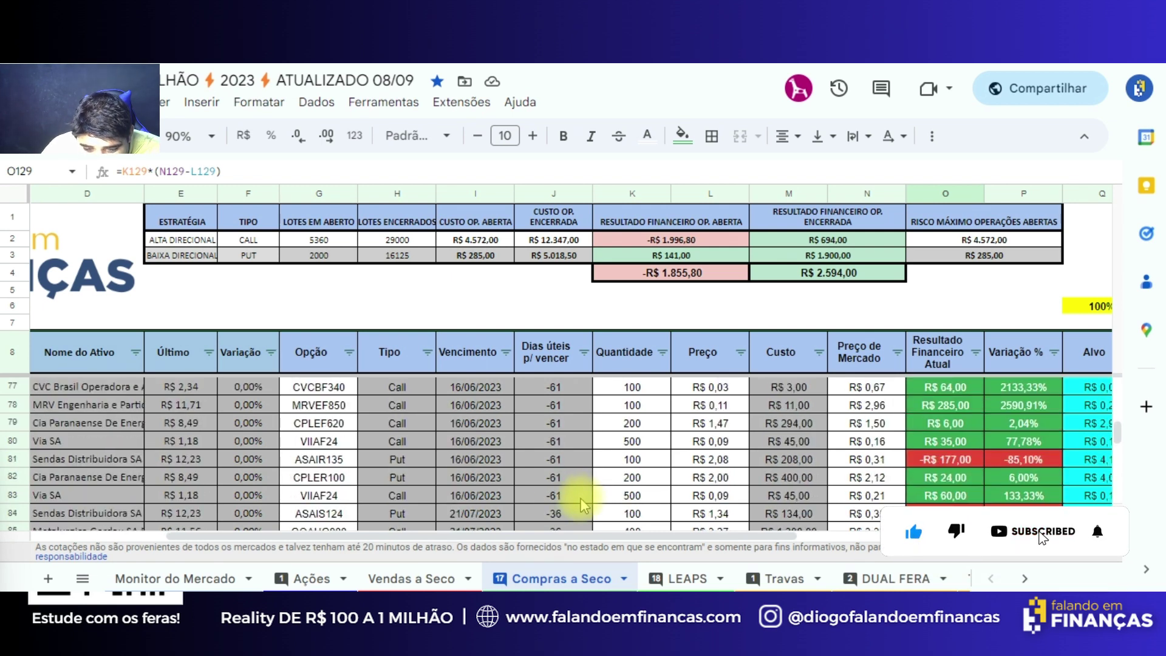
{"action": "scroll", "coordinate": [394, 477], "scroll_direction": "down", "scroll_amount": 5}
{"action": "scroll", "coordinate": [337, 474], "scroll_direction": "down", "scroll_amount": 6}
{"action": "scroll", "coordinate": [344, 457], "scroll_direction": "down", "scroll_amount": 1}
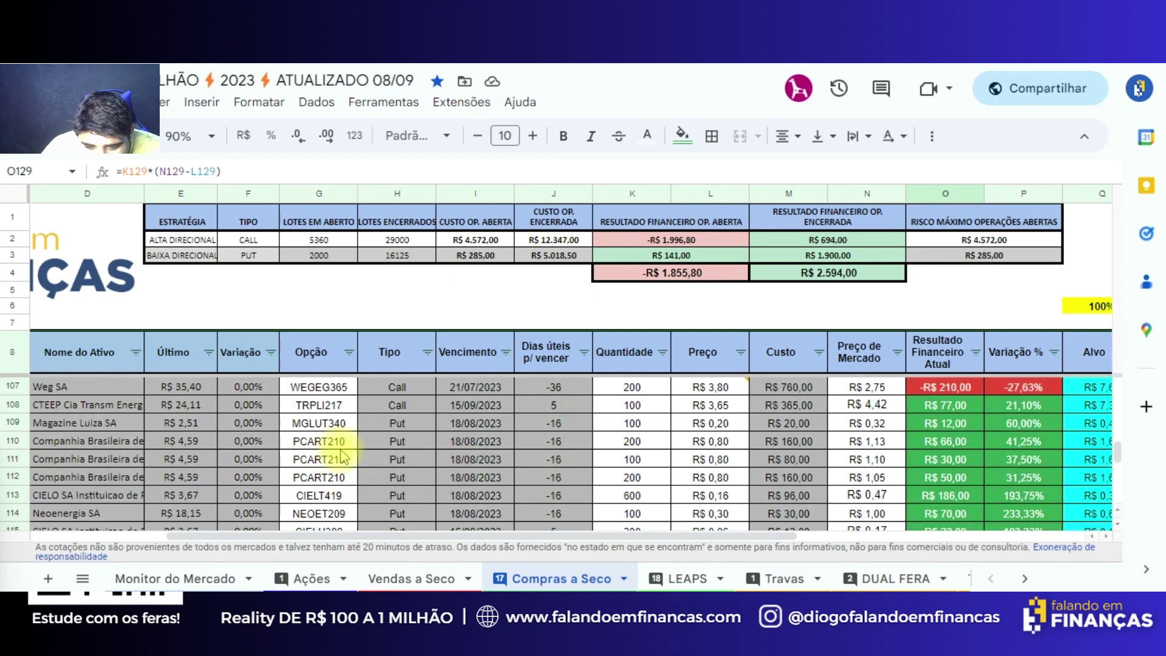
{"action": "scroll", "coordinate": [345, 464], "scroll_direction": "down", "scroll_amount": 1}
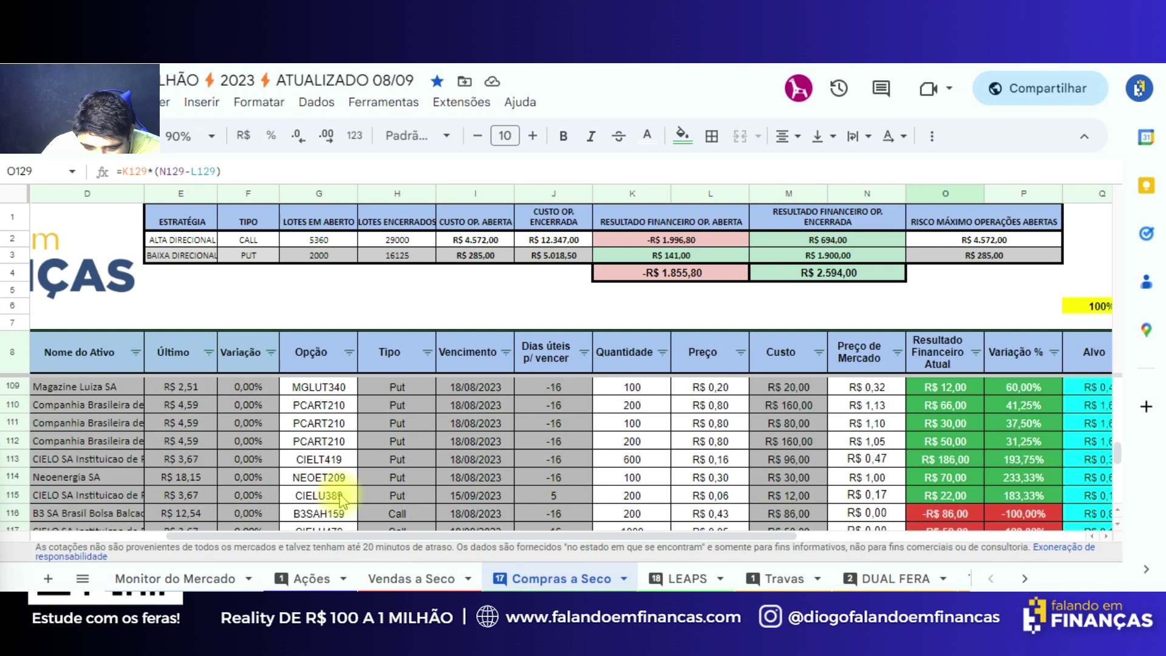
{"action": "scroll", "coordinate": [346, 474], "scroll_direction": "down", "scroll_amount": 2}
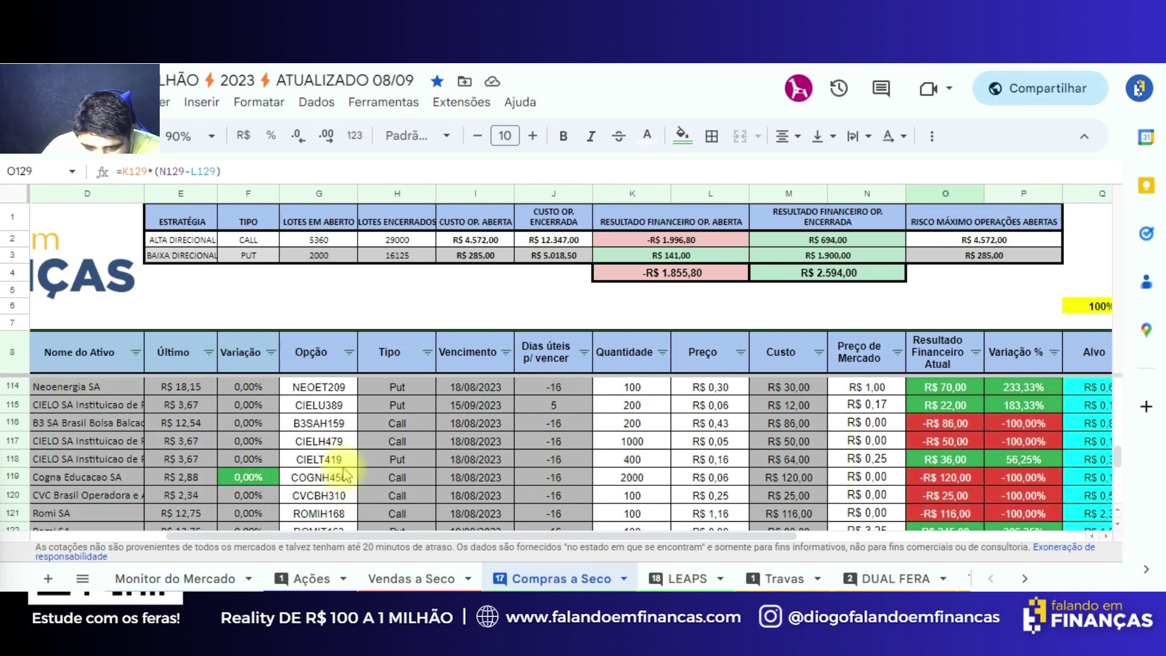
Sort the Compras a Seco operations by Opção from A to Z and select the bought CIEL3 call CIELG540
{"action": "left_click", "coordinate": [349, 352]}
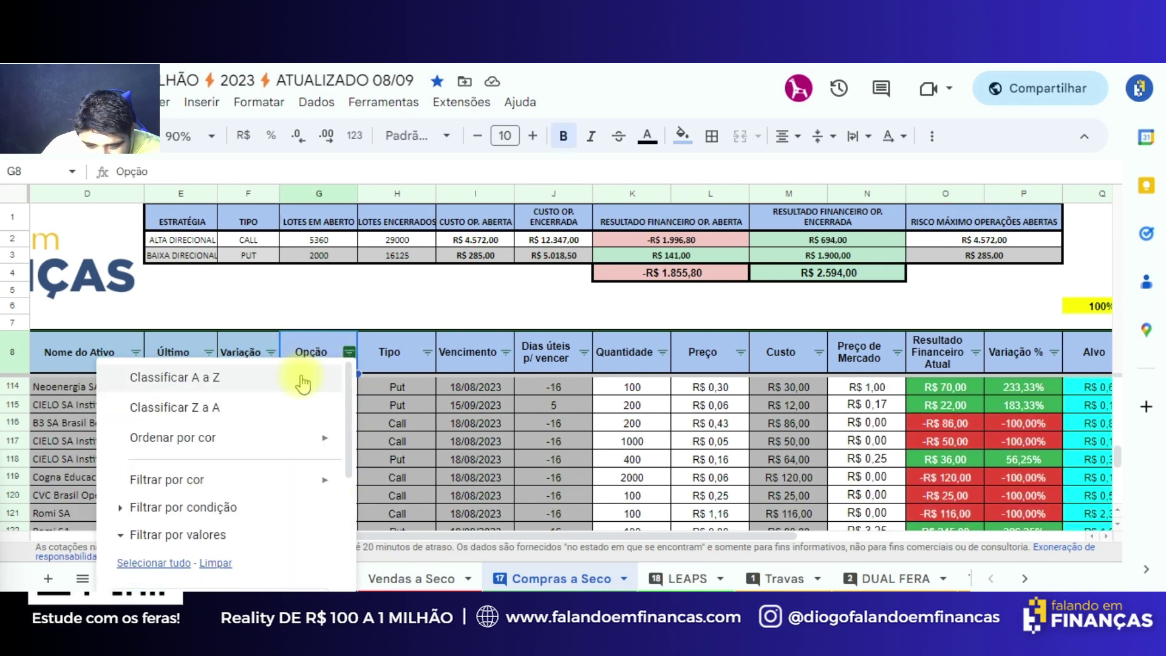
{"action": "left_click", "coordinate": [303, 379]}
{"action": "scroll", "coordinate": [426, 425], "scroll_direction": "up", "scroll_amount": 10}
{"action": "scroll", "coordinate": [427, 430], "scroll_direction": "up", "scroll_amount": 20}
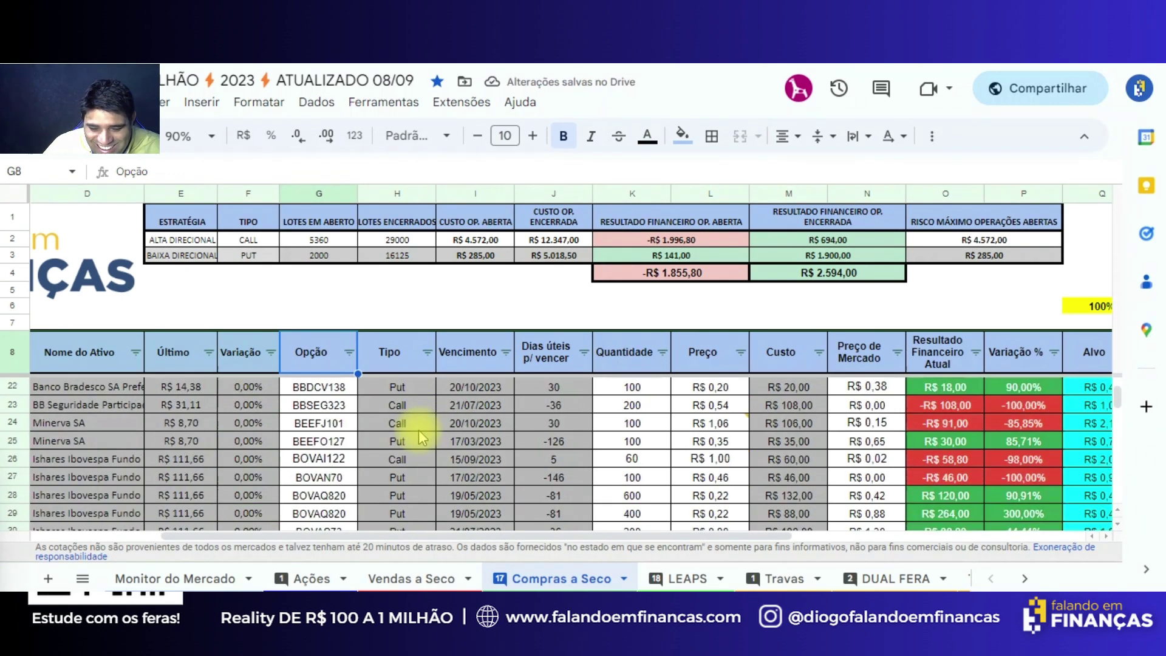
{"action": "scroll", "coordinate": [421, 435], "scroll_direction": "down", "scroll_amount": 5}
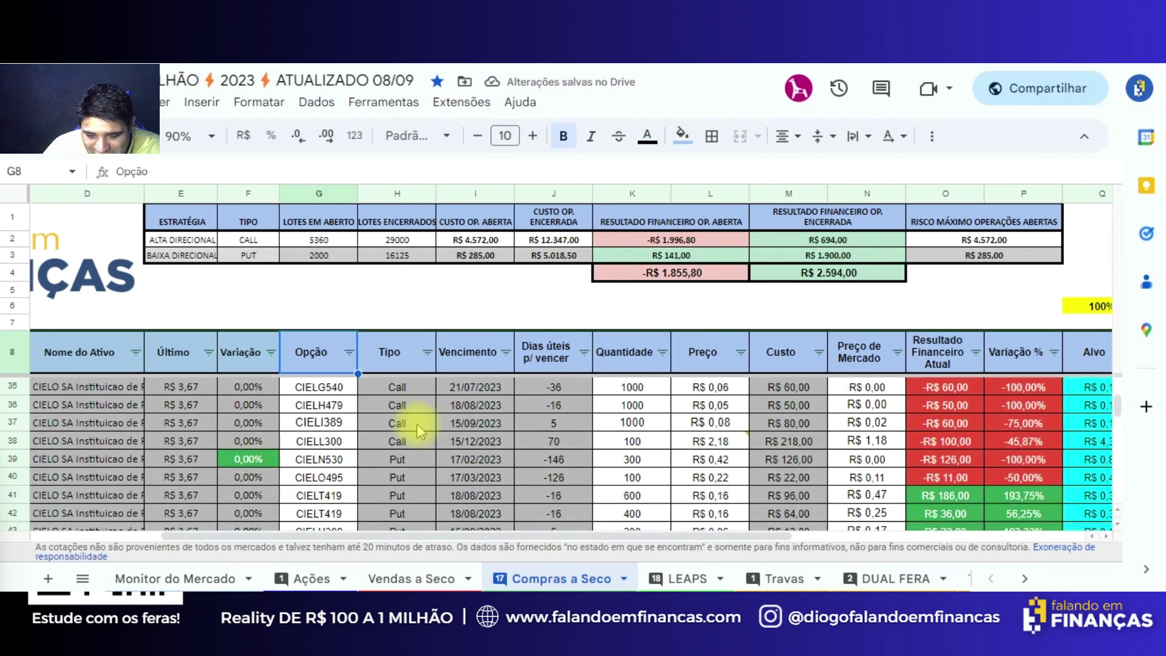
{"action": "left_click", "coordinate": [325, 389]}
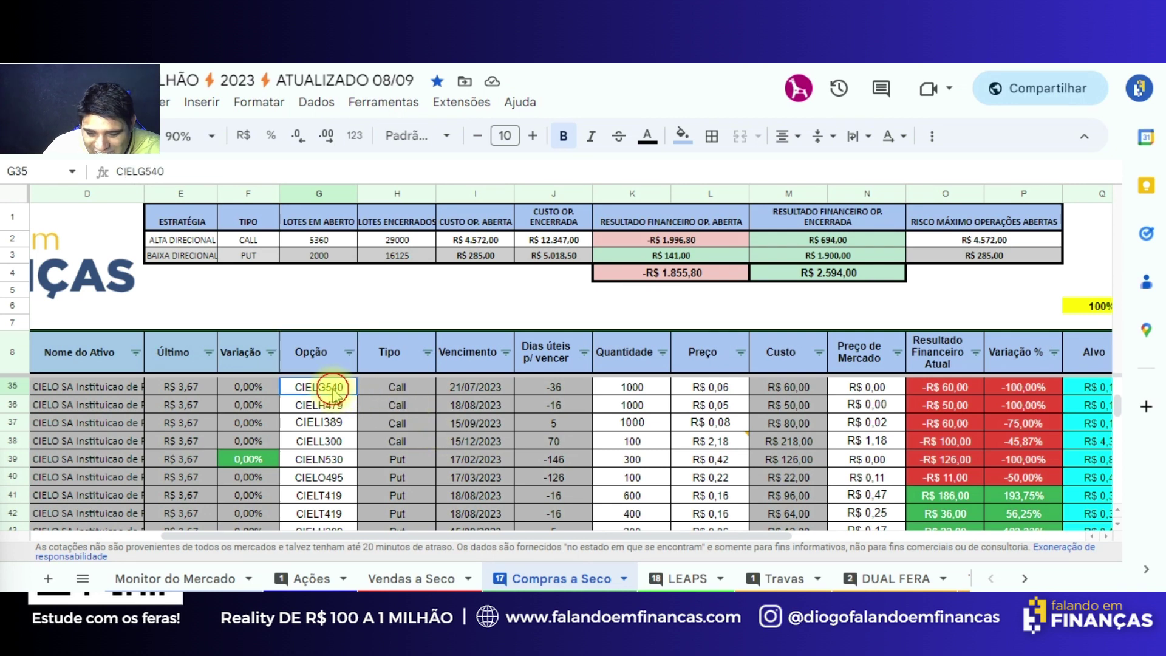
{"action": "scroll", "coordinate": [337, 397], "scroll_direction": "up", "scroll_amount": 1}
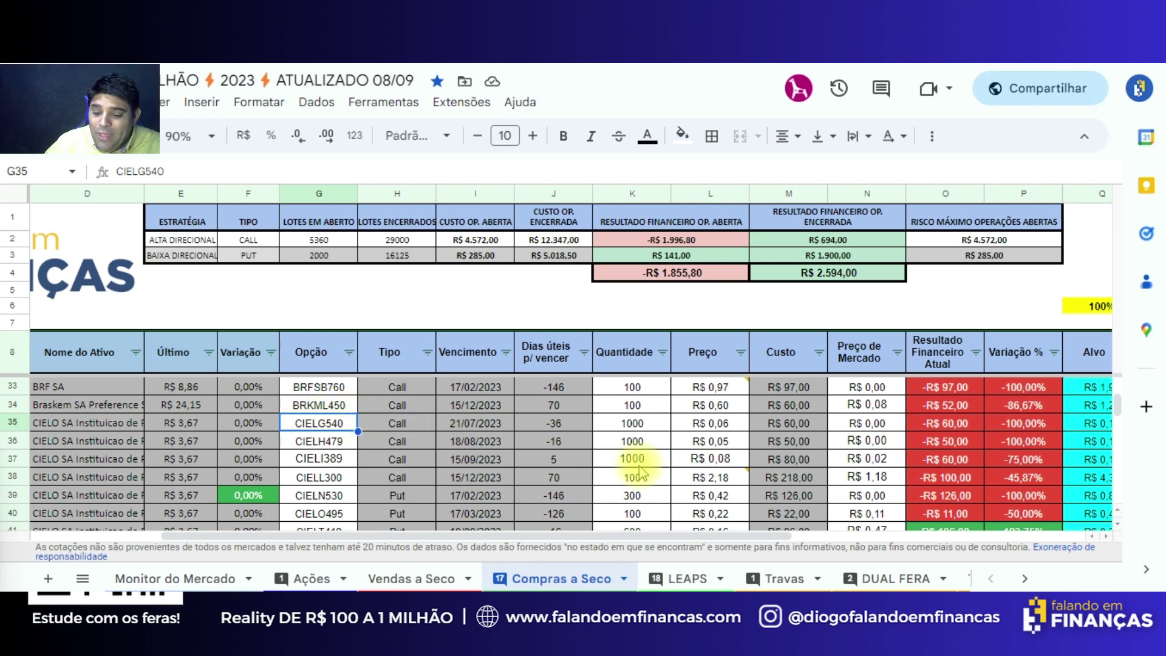
Review the CIELS500 put sale's quantity, price and current financial result in the Vendas a Seco sheet
{"action": "left_click", "coordinate": [418, 584]}
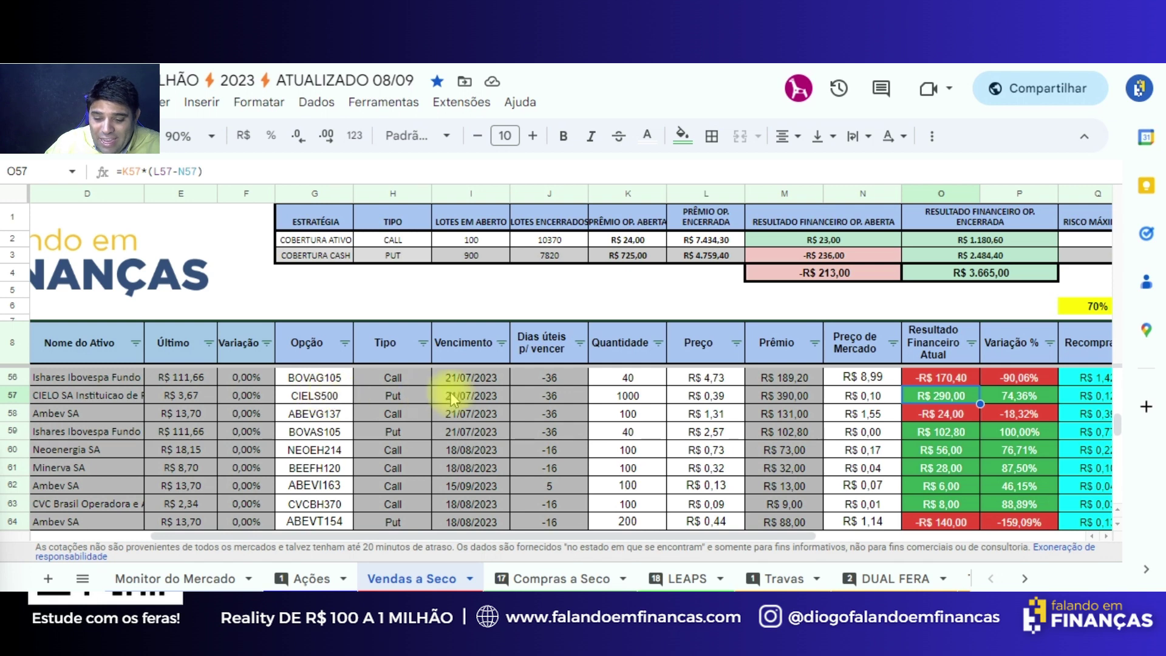
{"action": "left_click", "coordinate": [334, 400]}
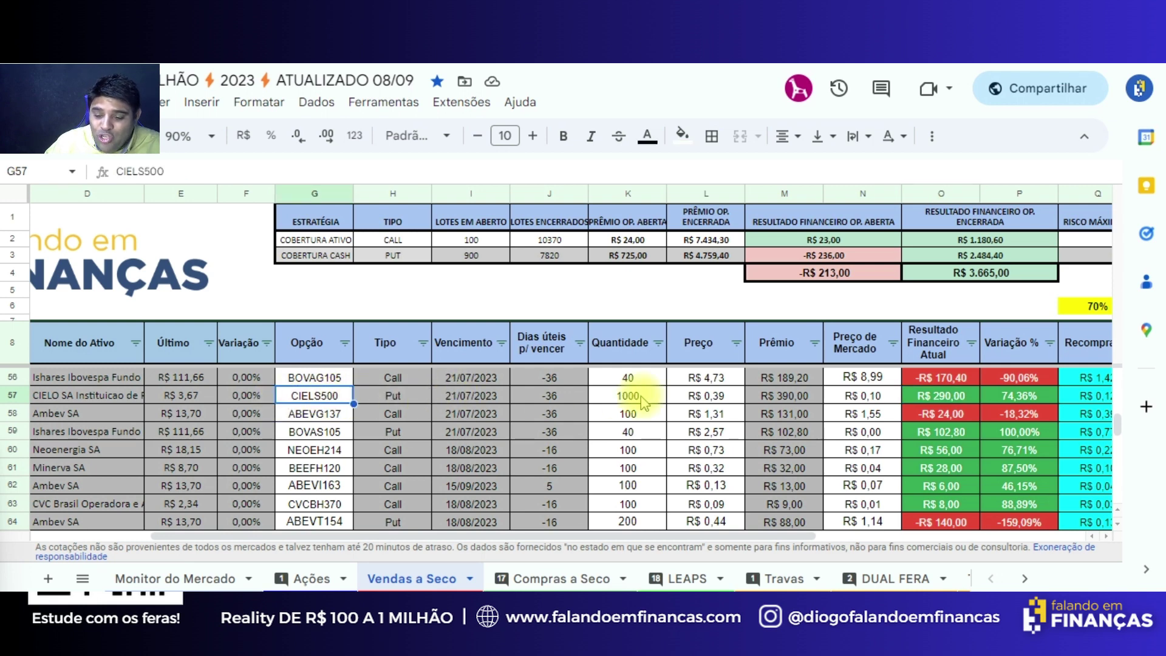
{"action": "left_click", "coordinate": [693, 398]}
{"action": "double_click", "coordinate": [694, 399]}
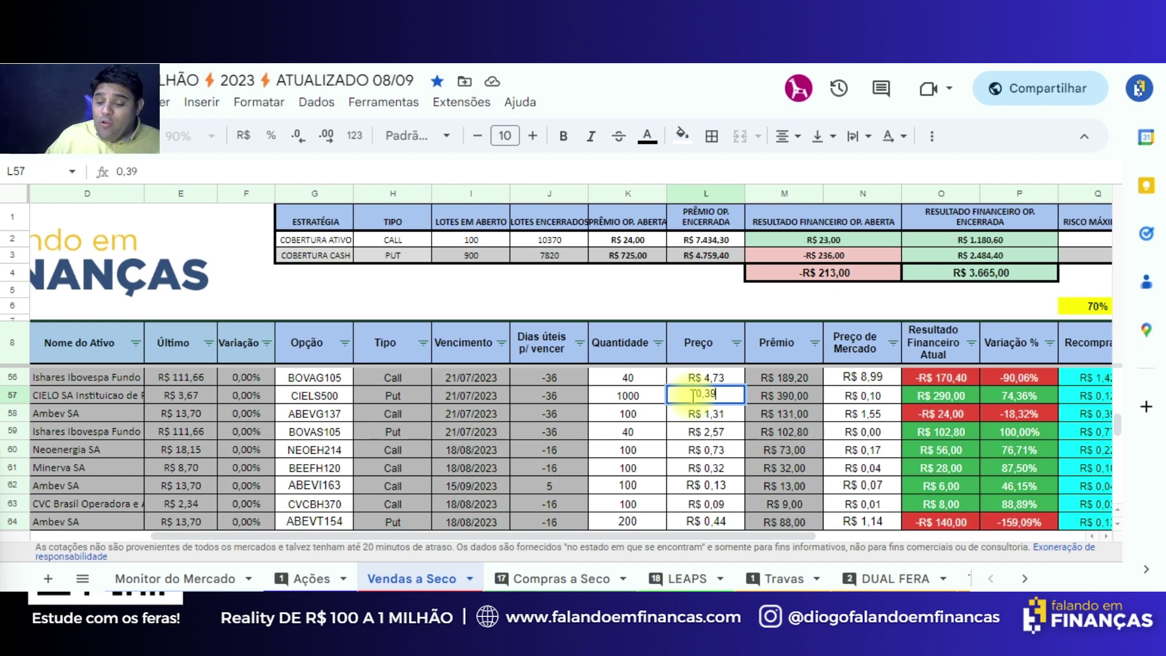
{"action": "left_click", "coordinate": [820, 404]}
{"action": "left_click", "coordinate": [945, 395]}
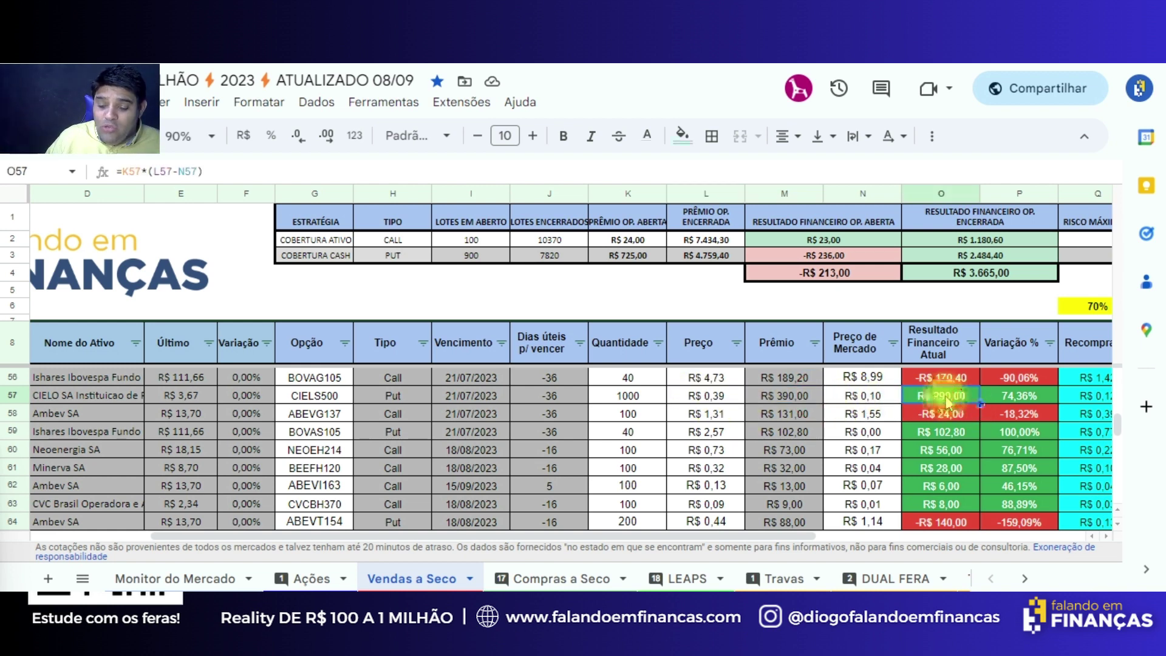
Check the purchase price and market price of the CIELG540 call in the Compras a Seco sheet
{"action": "left_click", "coordinate": [534, 579]}
{"action": "left_click", "coordinate": [321, 425]}
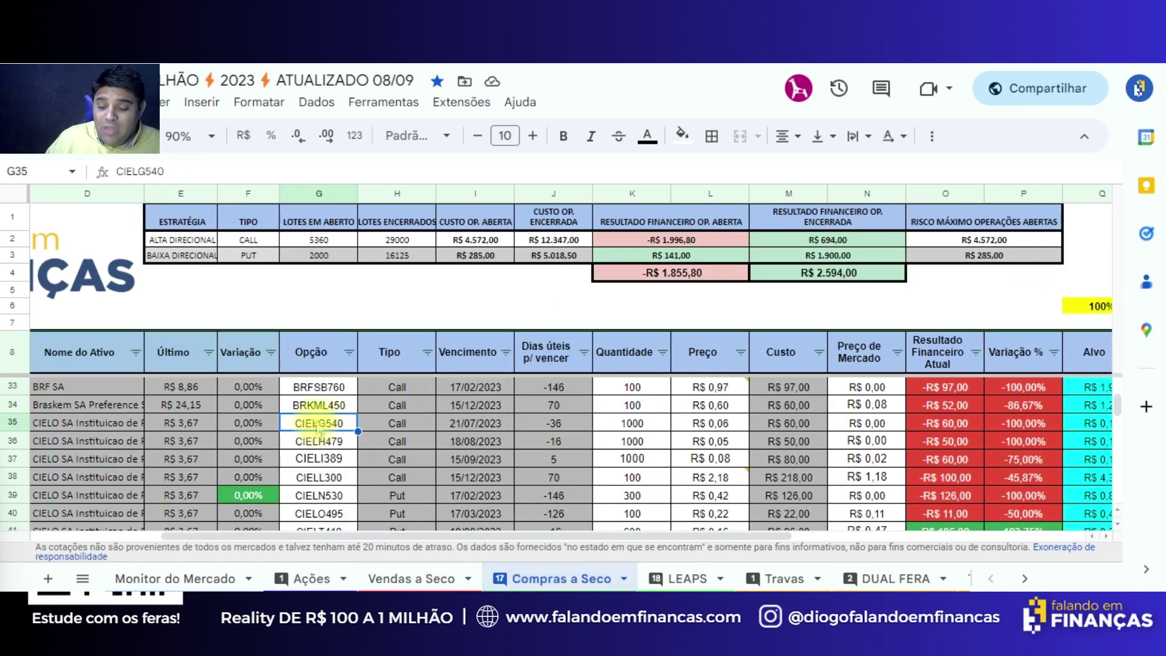
{"action": "left_click", "coordinate": [698, 424]}
{"action": "left_click", "coordinate": [901, 430]}
{"action": "left_click", "coordinate": [699, 424]}
{"action": "left_click", "coordinate": [914, 427]}
{"action": "left_click", "coordinate": [684, 433]}
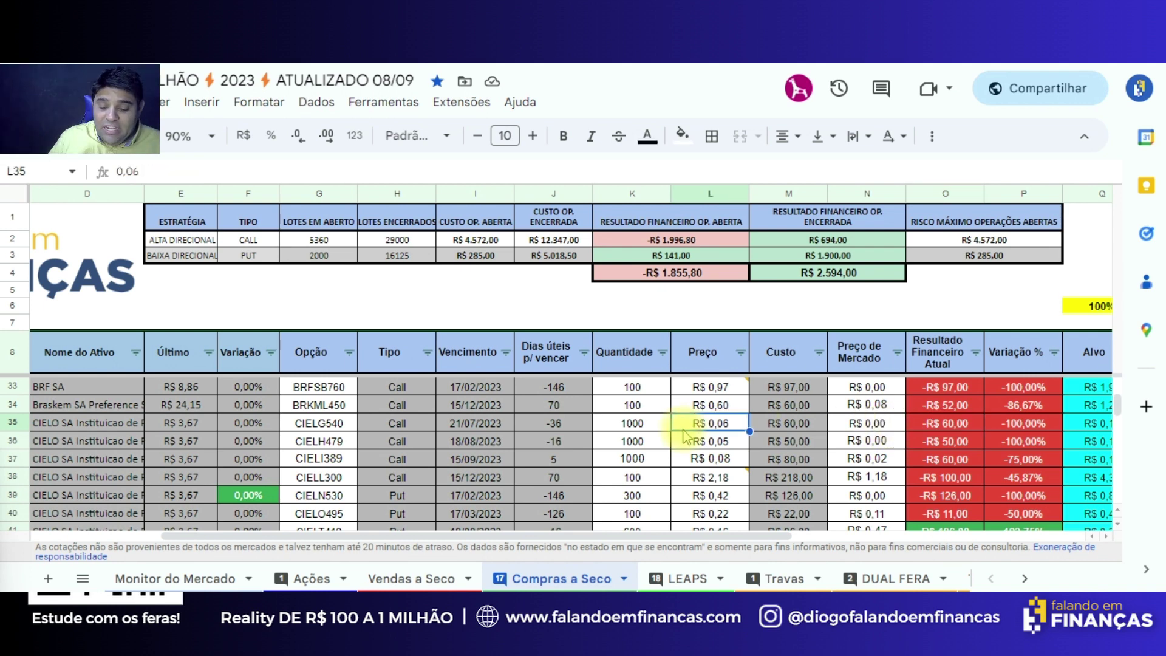
Check the quantities and market price of the two CIELU389 put purchases in Compras a Seco, and return to Vendas a Seco
{"action": "left_click", "coordinate": [386, 577]}
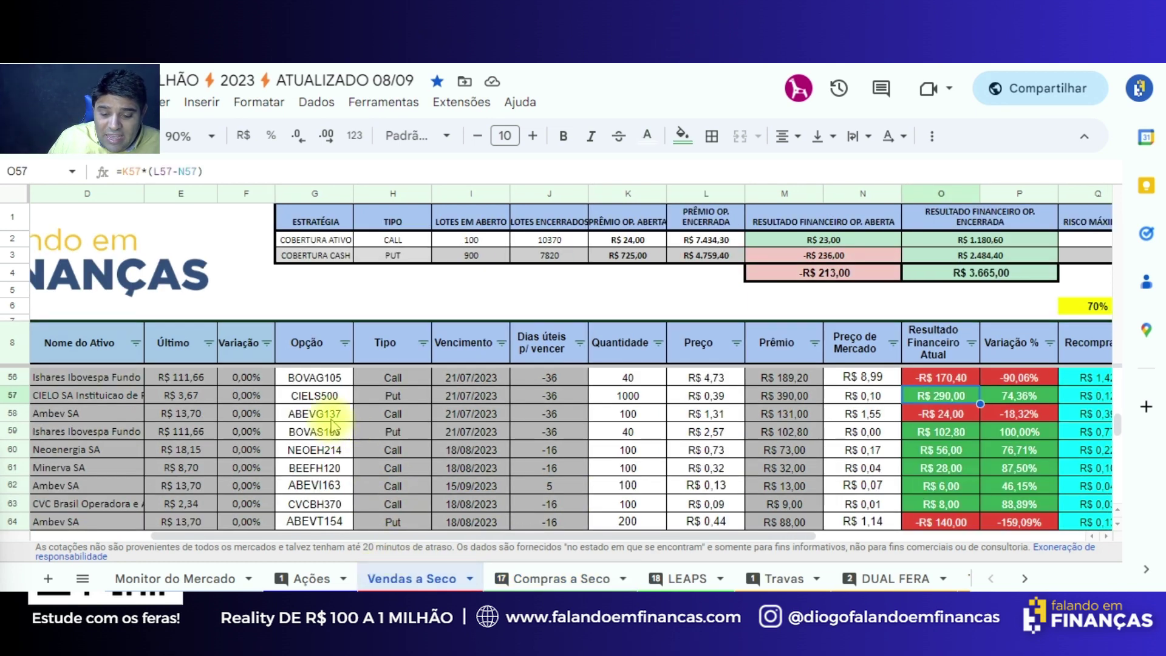
{"action": "left_click", "coordinate": [535, 574]}
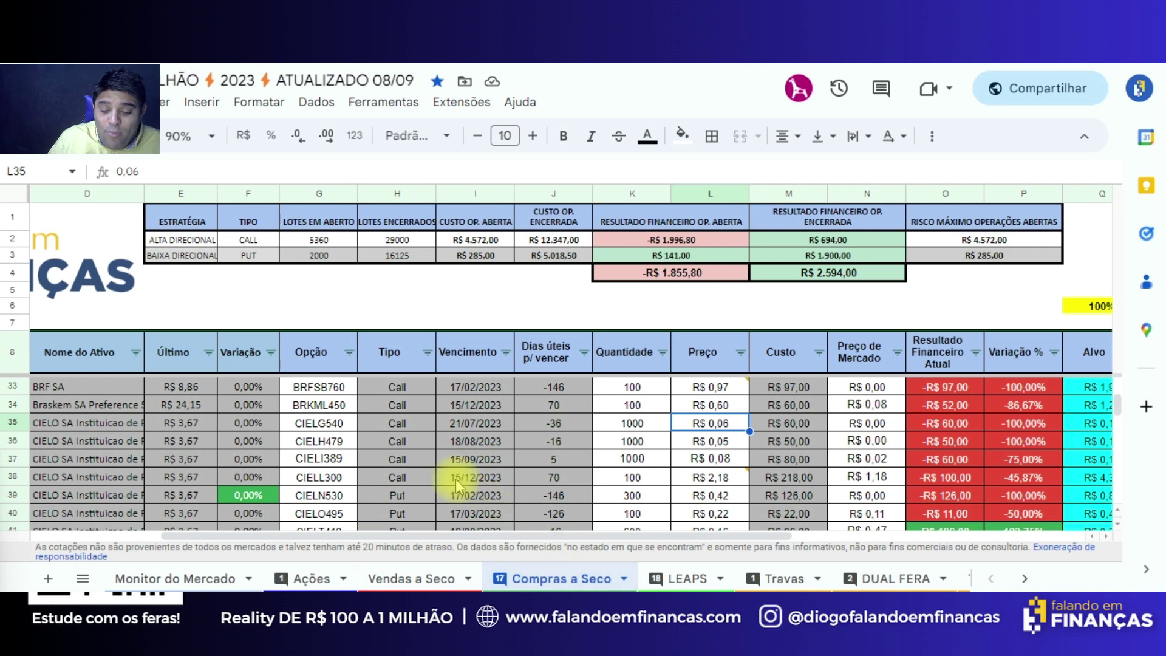
{"action": "scroll", "coordinate": [333, 477], "scroll_direction": "down", "scroll_amount": 3}
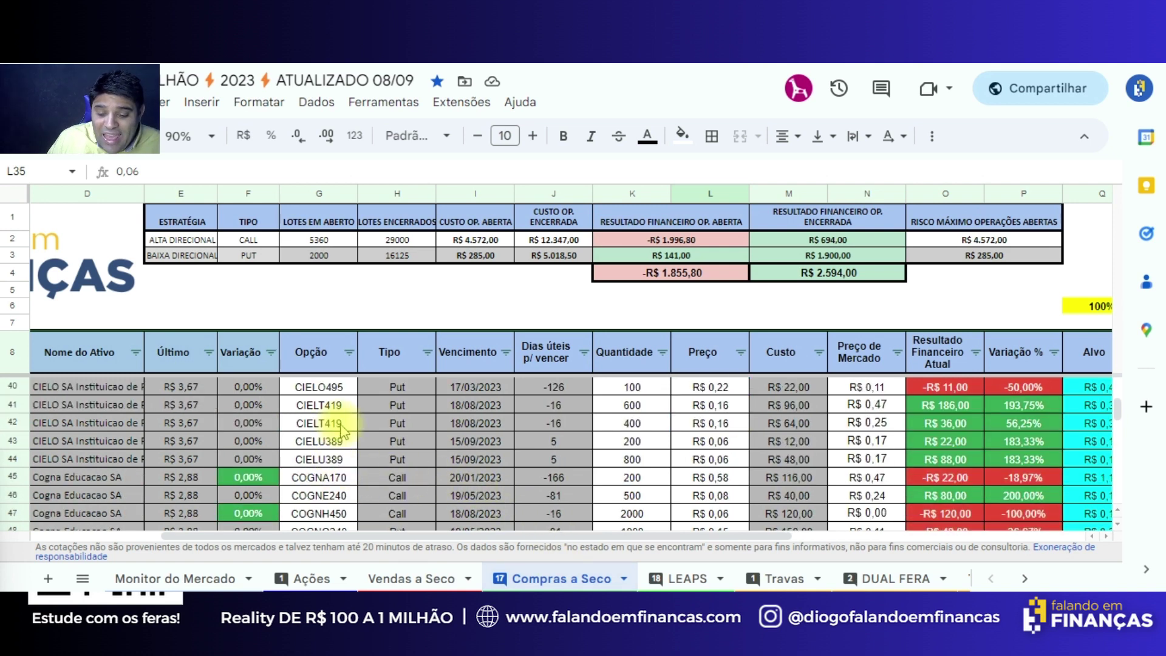
{"action": "left_click", "coordinate": [343, 443]}
{"action": "left_click", "coordinate": [334, 460]}
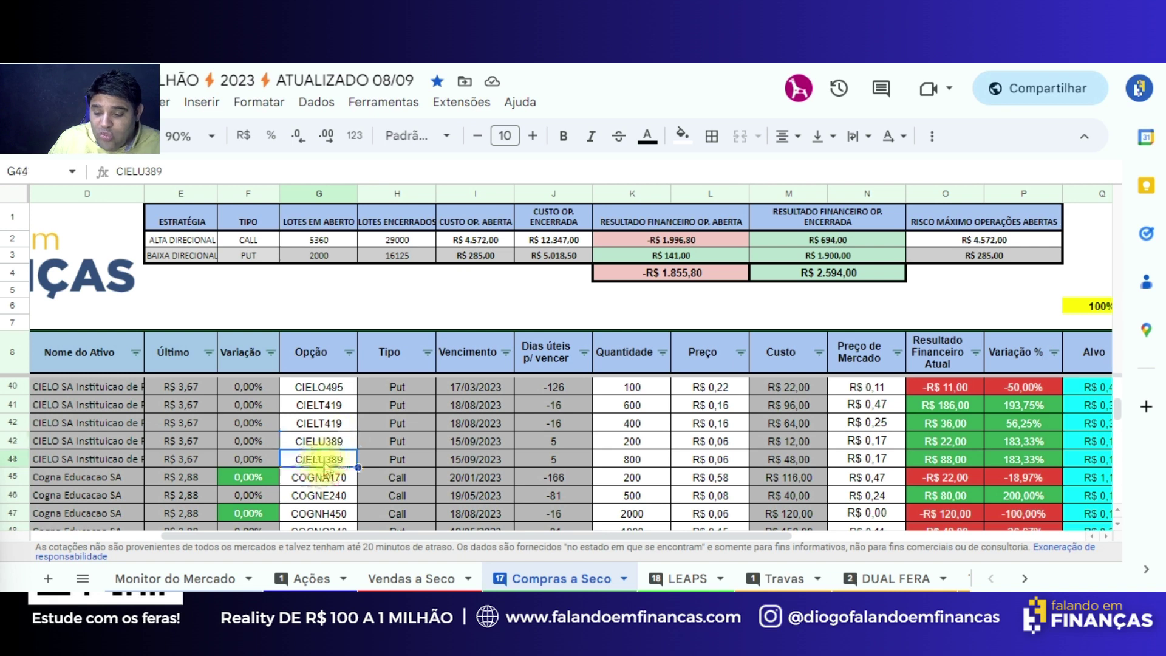
{"action": "left_click", "coordinate": [635, 442]}
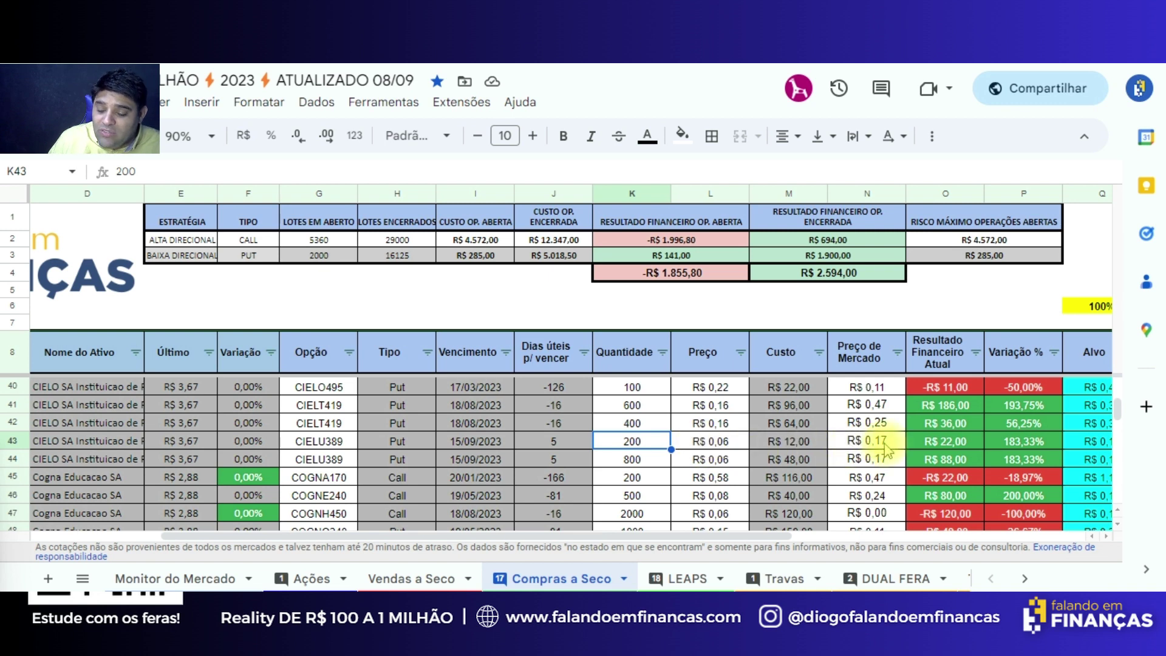
{"action": "left_click", "coordinate": [645, 460]}
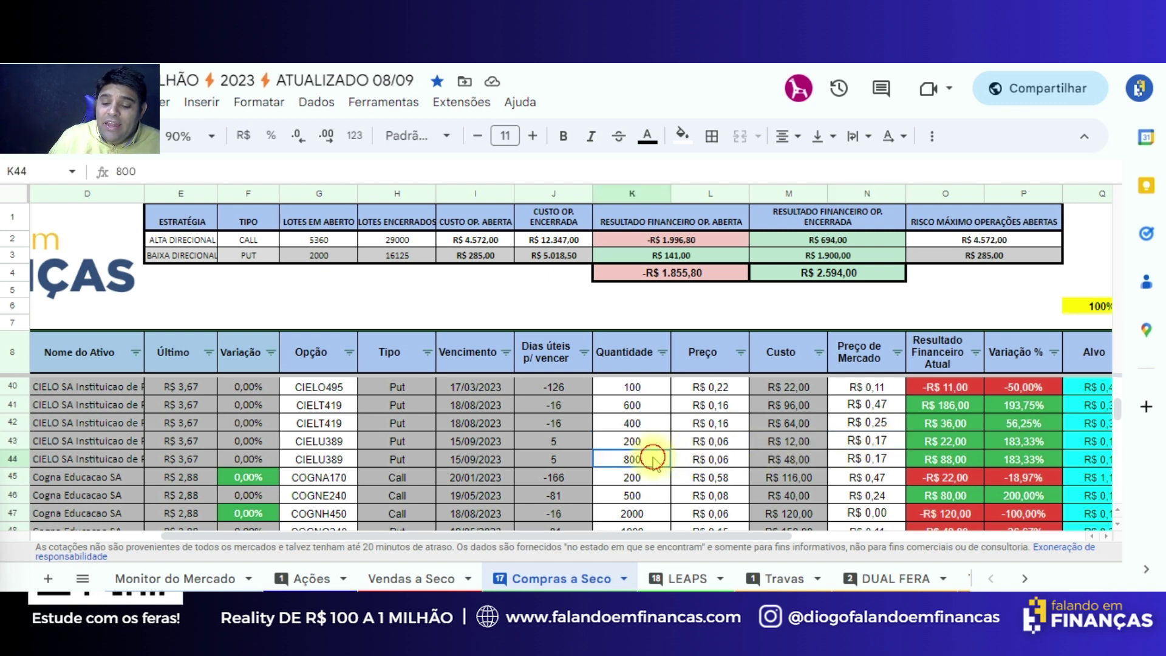
{"action": "left_click", "coordinate": [905, 460]}
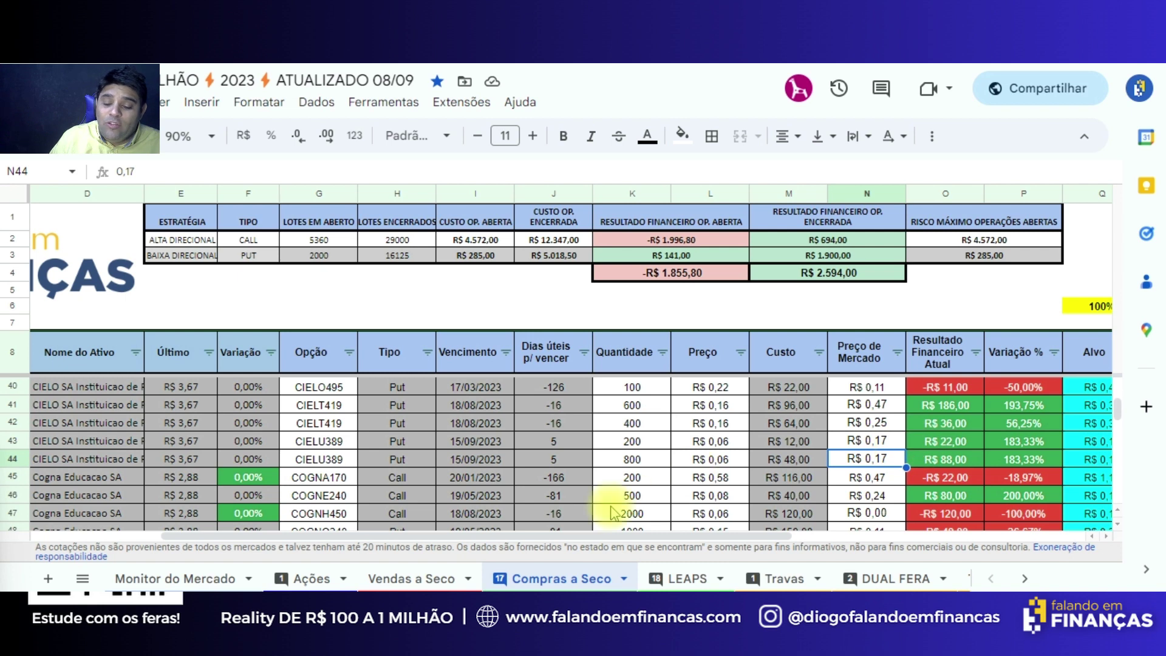
{"action": "left_click", "coordinate": [389, 579]}
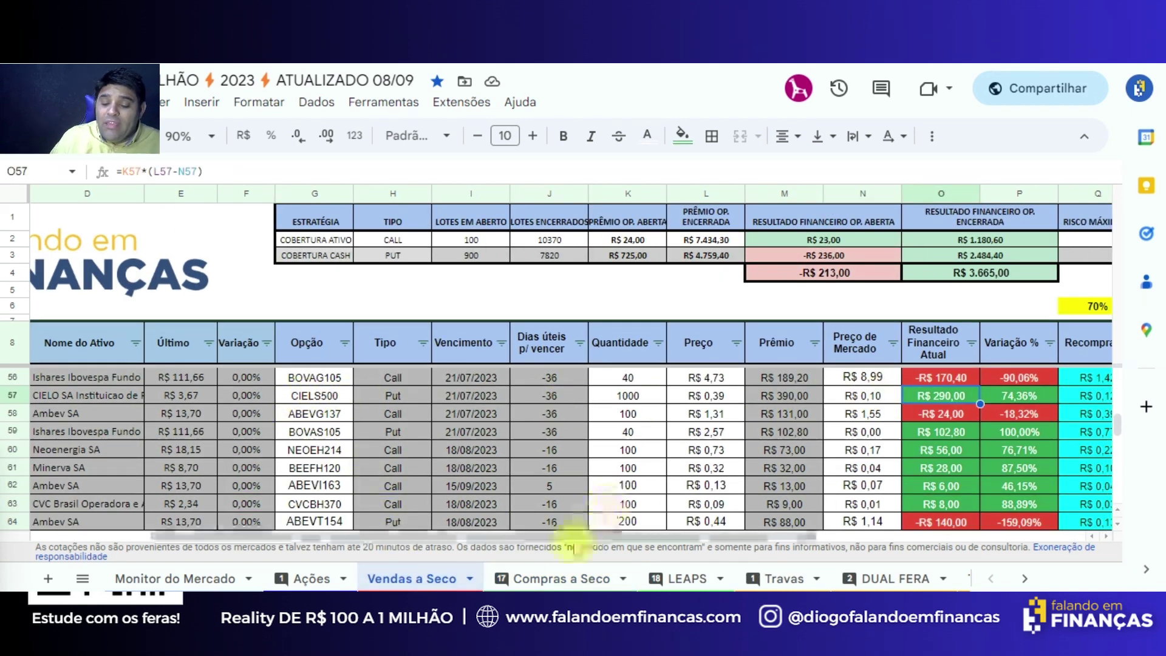
Sort the Compras a Seco operations by Opção and then by Dias úteis p/ vencer, both in ascending order
{"action": "left_click", "coordinate": [531, 577]}
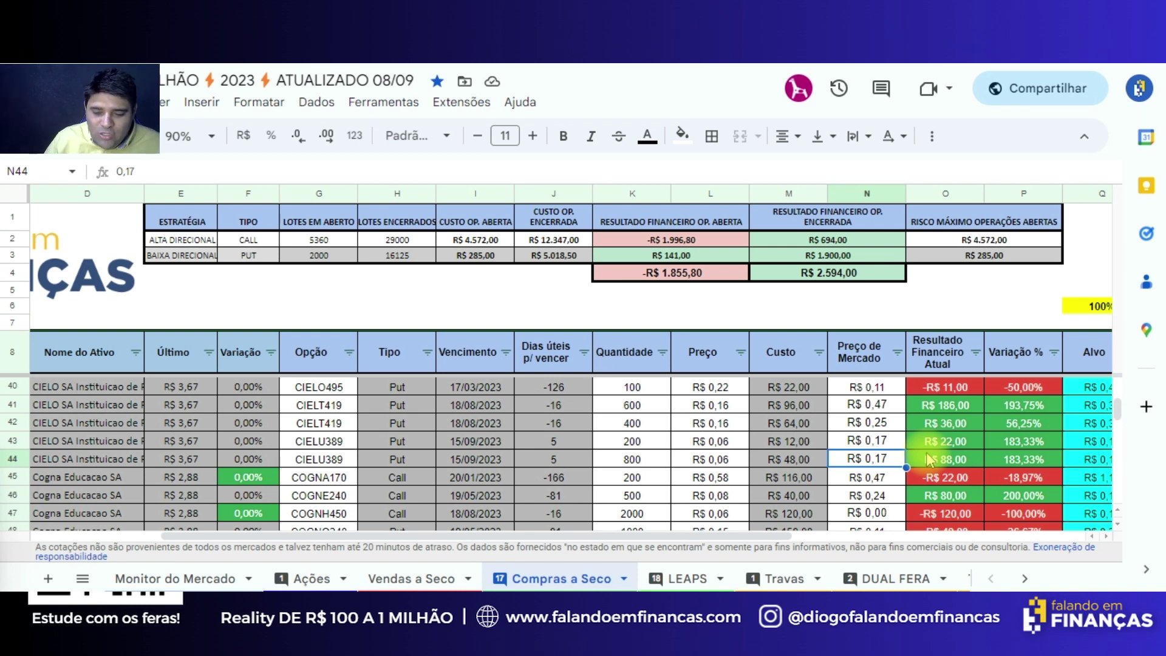
{"action": "scroll", "coordinate": [584, 436], "scroll_direction": "up", "scroll_amount": 3}
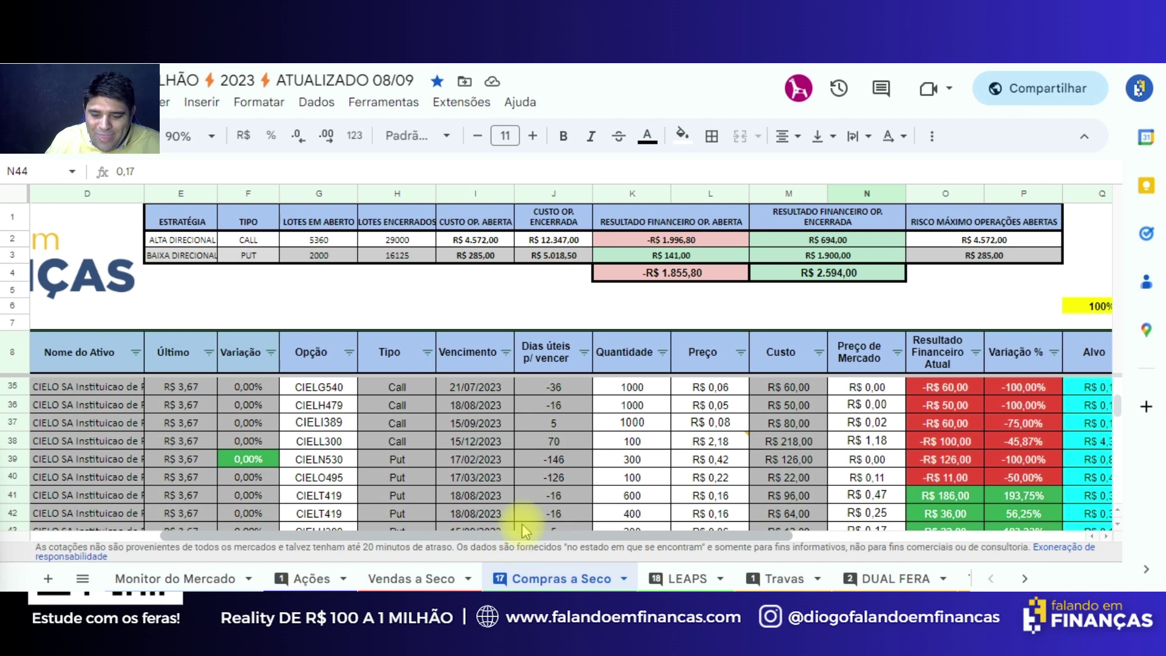
{"action": "left_click", "coordinate": [349, 352]}
{"action": "left_click", "coordinate": [320, 377]}
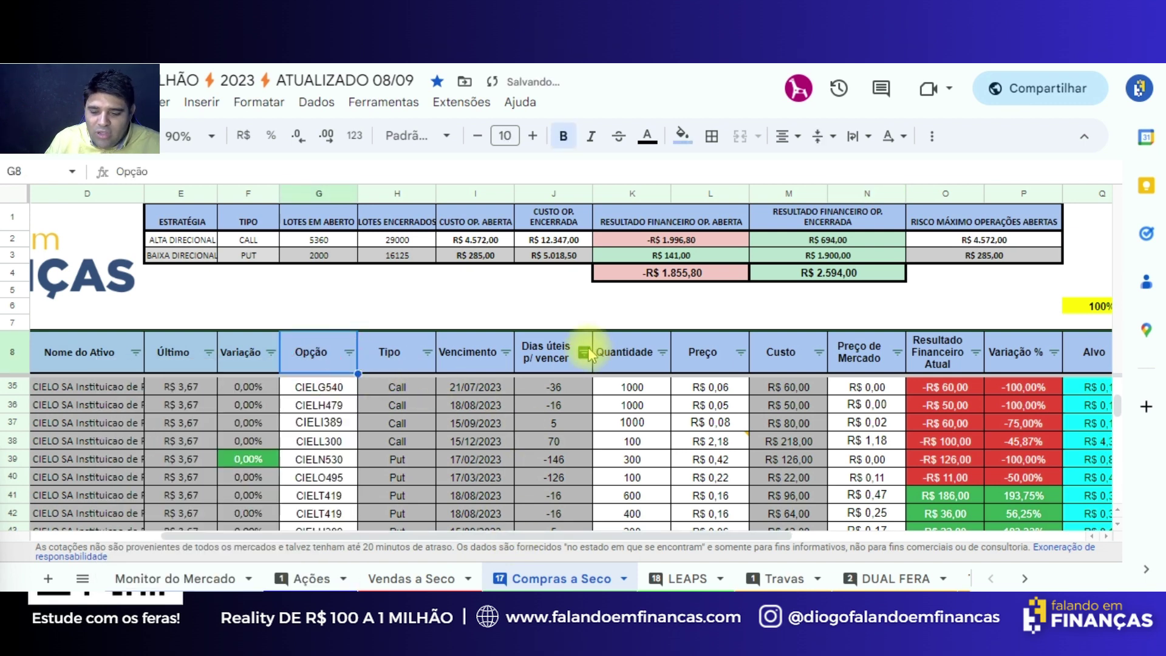
{"action": "left_click", "coordinate": [584, 351]}
{"action": "left_click", "coordinate": [490, 380]}
Sort the Compras a Seco operations by Data Término in ascending order
{"action": "left_click_drag", "start_coordinate": [558, 537], "coordinate": [173, 534]}
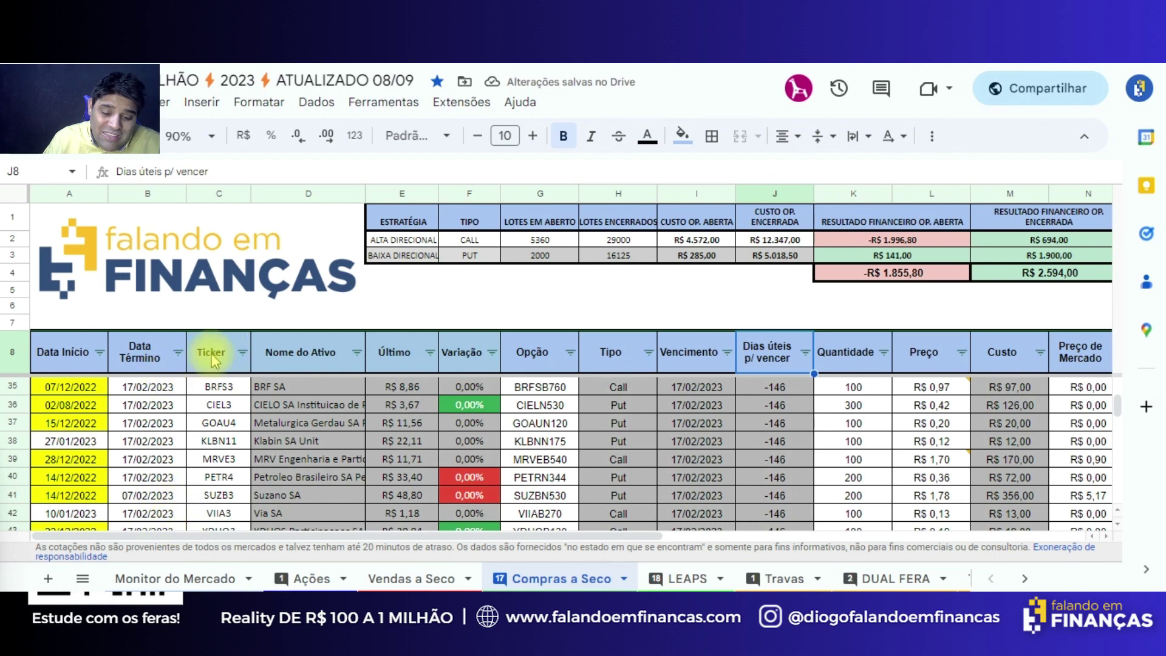
{"action": "left_click", "coordinate": [177, 352]}
{"action": "left_click", "coordinate": [176, 382]}
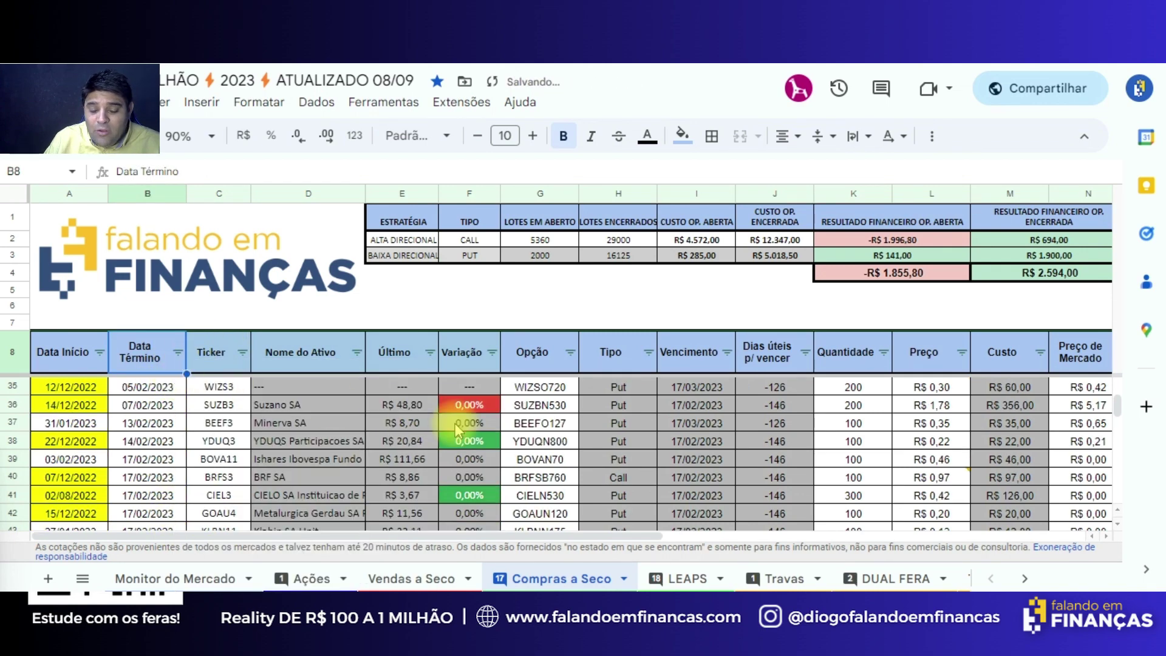
Locate the open CIELU389 put purchase of 800 among the operations without an end date and check its market price
{"action": "scroll", "coordinate": [545, 465], "scroll_direction": "down", "scroll_amount": 10}
{"action": "scroll", "coordinate": [545, 465], "scroll_direction": "down", "scroll_amount": 18}
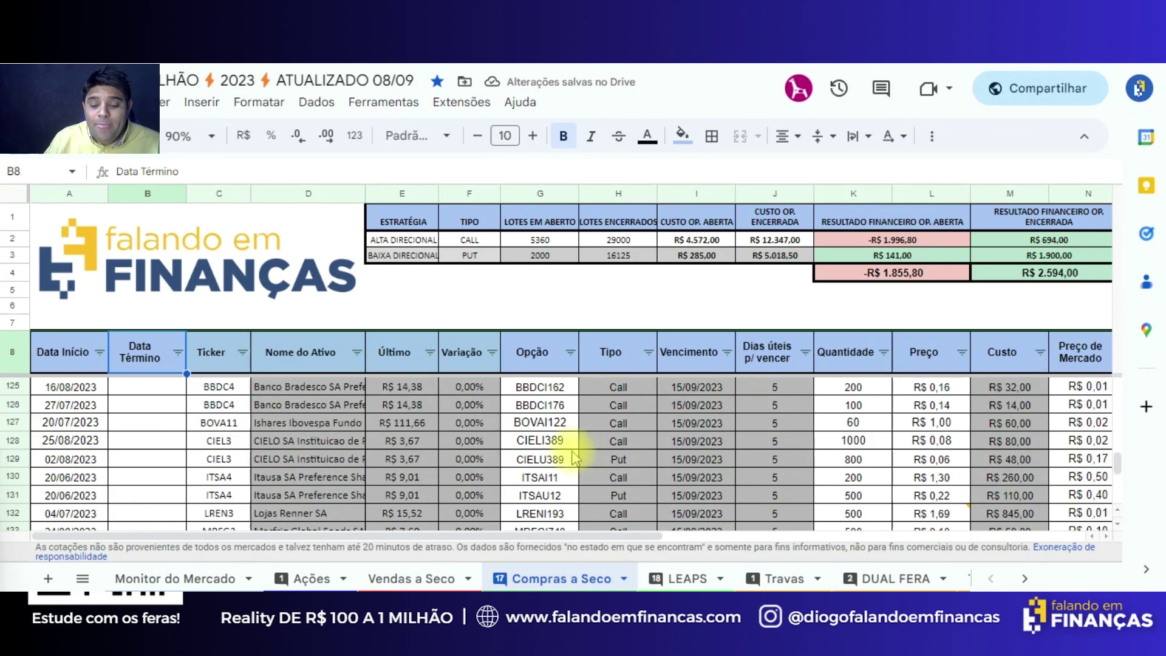
{"action": "left_click_drag", "start_coordinate": [509, 535], "coordinate": [765, 536]}
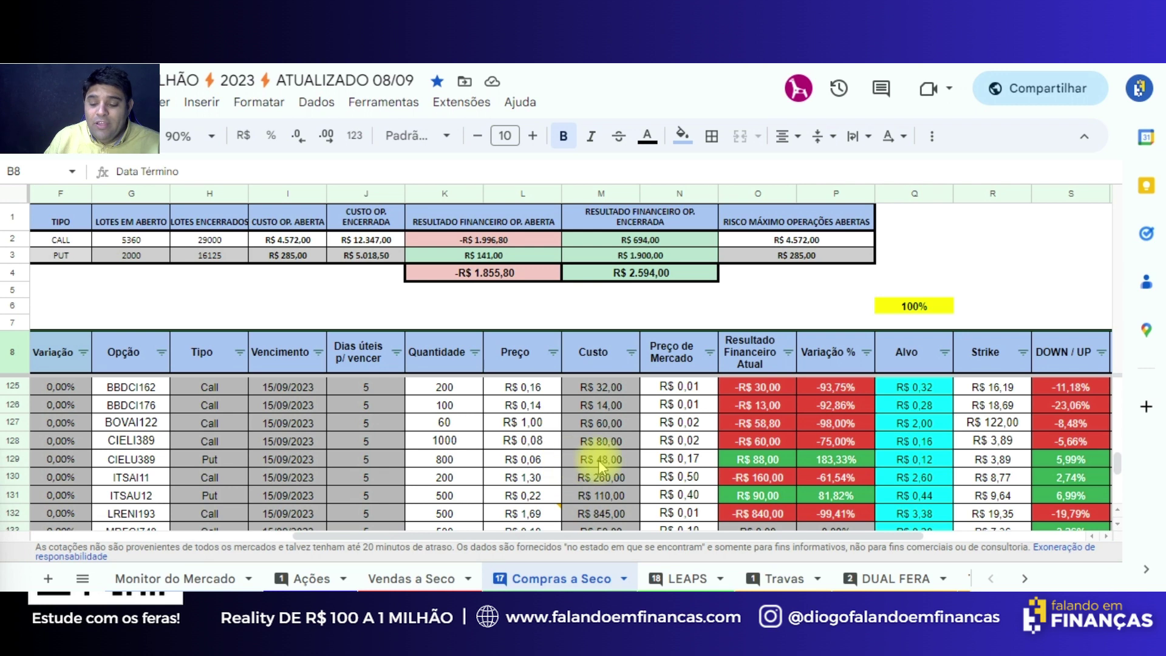
{"action": "left_click", "coordinate": [708, 460]}
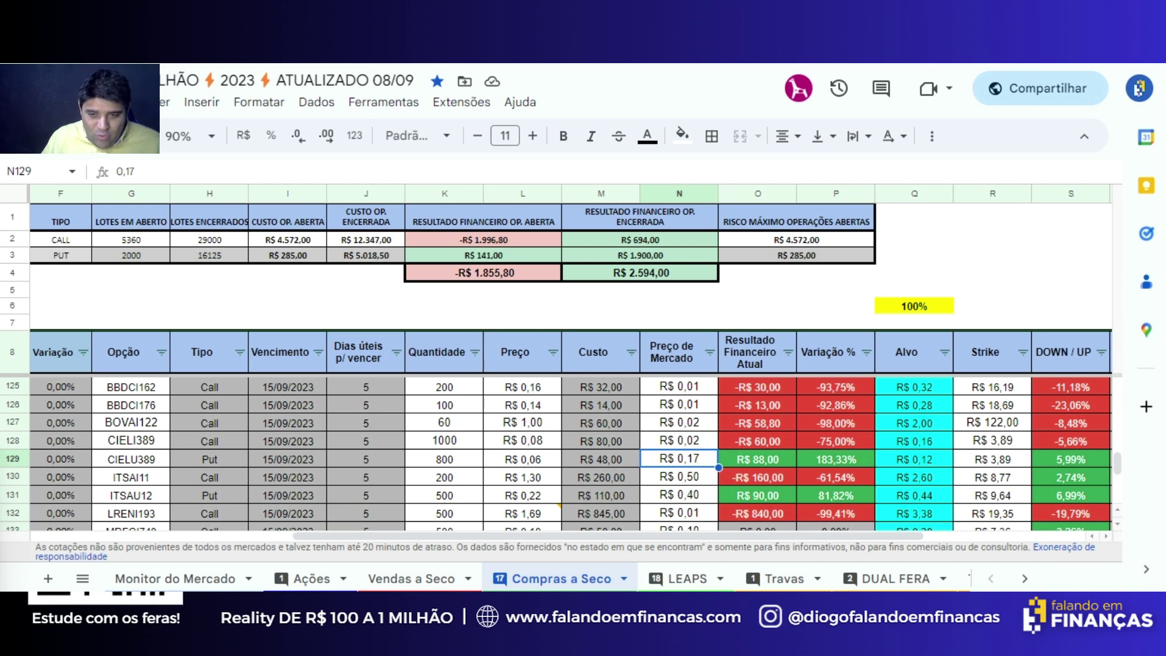
Switch to the BBDC4 simulation and handwrite "TER A SEX 15h" over the payoff chart, circling and underlining 15h
{"action": "key", "text": "ctrl+Tab"}
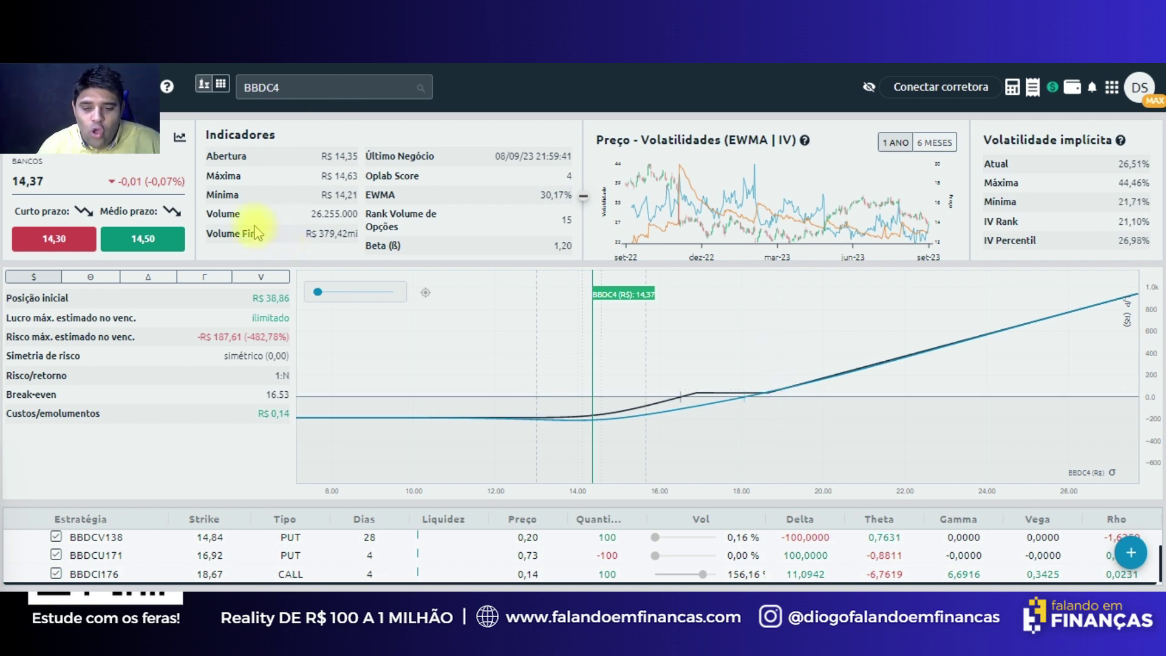
{"action": "key", "text": "ctrl+shift+p"}
{"action": "mouse_move", "coordinate": [414, 351]}
{"action": "left_mouse_down"}
{"action": "mouse_move", "coordinate": [448, 344]}
{"action": "mouse_move", "coordinate": [463, 369]}
{"action": "mouse_move", "coordinate": [583, 341]}
{"action": "mouse_move", "coordinate": [604, 367]}
{"action": "mouse_move", "coordinate": [655, 351]}
{"action": "mouse_move", "coordinate": [763, 343]}
{"action": "mouse_move", "coordinate": [784, 362]}
{"action": "mouse_move", "coordinate": [840, 348]}
{"action": "mouse_move", "coordinate": [691, 359]}
{"action": "left_mouse_up"}
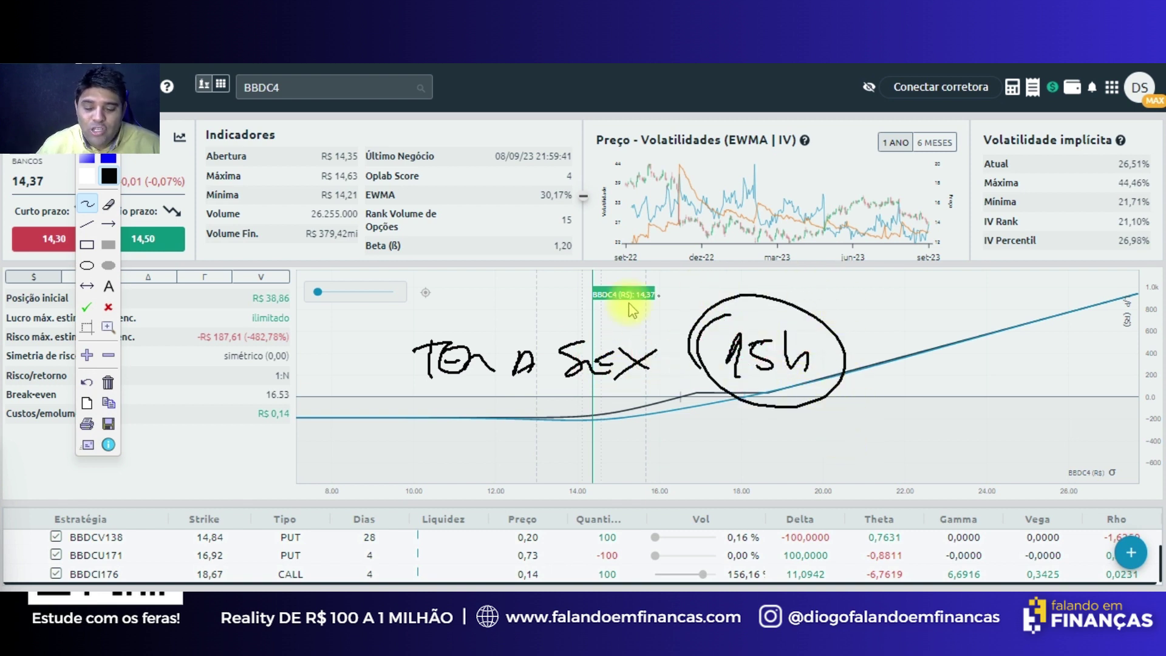
{"action": "mouse_move", "coordinate": [716, 405]}
{"action": "left_mouse_down"}
{"action": "mouse_move", "coordinate": [700, 413]}
{"action": "mouse_move", "coordinate": [856, 385]}
{"action": "left_mouse_up"}
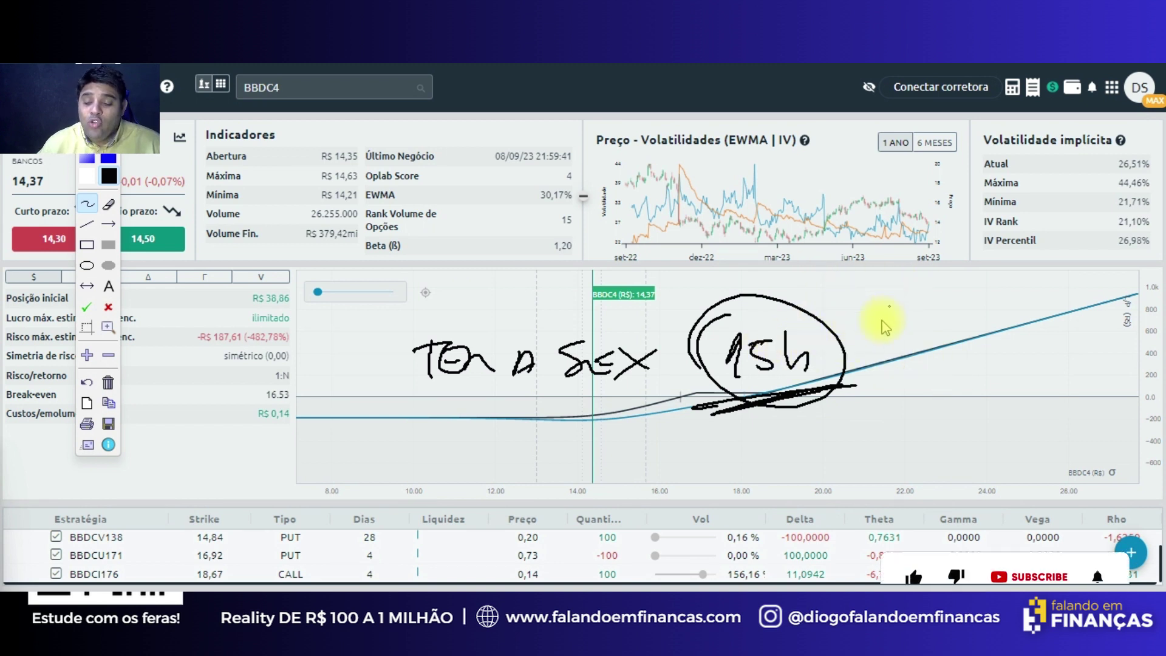
Draw an arrow from 15h to a circled "14h30" and another to an underlined "ZOOM", and clear all annotations
{"action": "mouse_move", "coordinate": [760, 395]}
{"action": "left_mouse_down"}
{"action": "mouse_move", "coordinate": [708, 399]}
{"action": "mouse_move", "coordinate": [807, 383]}
{"action": "mouse_move", "coordinate": [698, 411]}
{"action": "mouse_move", "coordinate": [705, 388]}
{"action": "mouse_move", "coordinate": [604, 448]}
{"action": "mouse_move", "coordinate": [604, 437]}
{"action": "mouse_move", "coordinate": [608, 453]}
{"action": "left_mouse_up"}
{"action": "mouse_move", "coordinate": [503, 451]}
{"action": "left_mouse_down"}
{"action": "mouse_move", "coordinate": [503, 486]}
{"action": "mouse_move", "coordinate": [565, 480]}
{"action": "mouse_move", "coordinate": [487, 443]}
{"action": "mouse_move", "coordinate": [669, 477]}
{"action": "mouse_move", "coordinate": [718, 465]}
{"action": "mouse_move", "coordinate": [833, 476]}
{"action": "mouse_move", "coordinate": [831, 466]}
{"action": "left_mouse_up"}
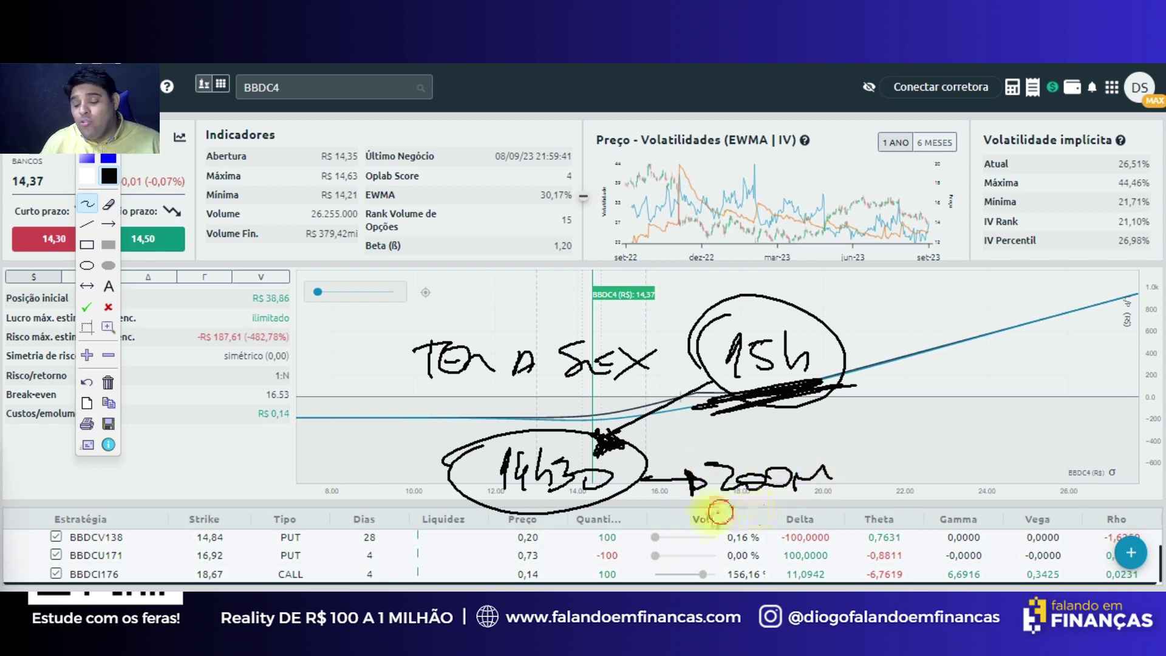
{"action": "left_click_drag", "start_coordinate": [722, 512], "coordinate": [870, 498]}
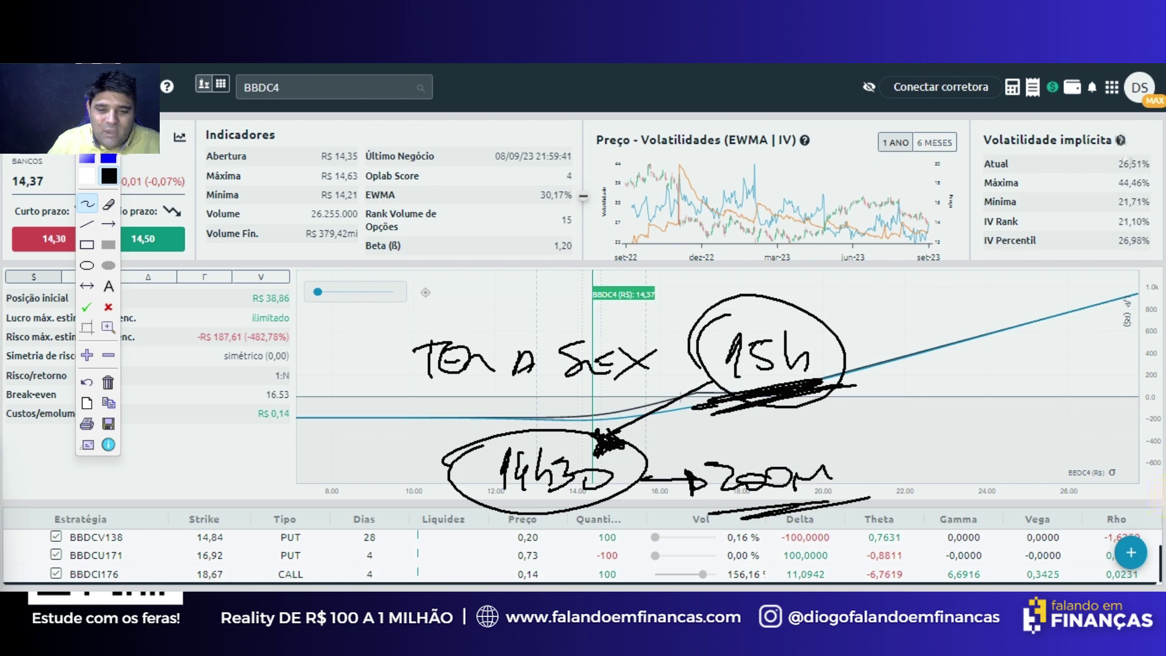
{"action": "key", "text": "Escape"}
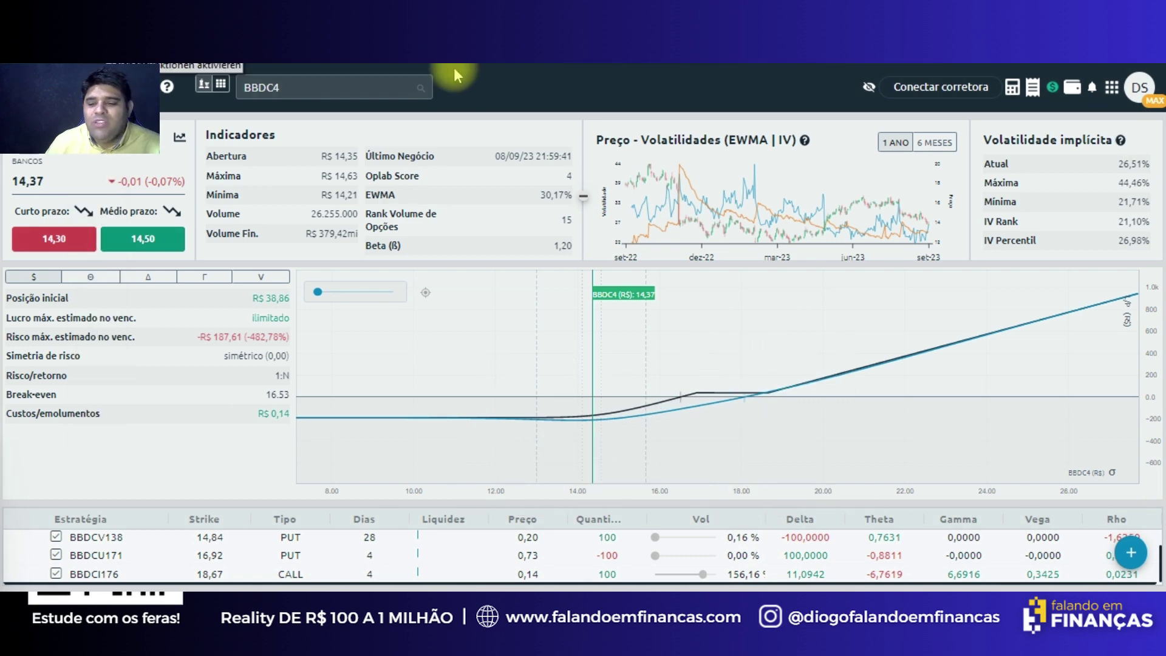
Switch to the Falando em Finanças - Opções members' site and look through the courses under Meus Cursos
{"action": "key", "text": "alt+Tab"}
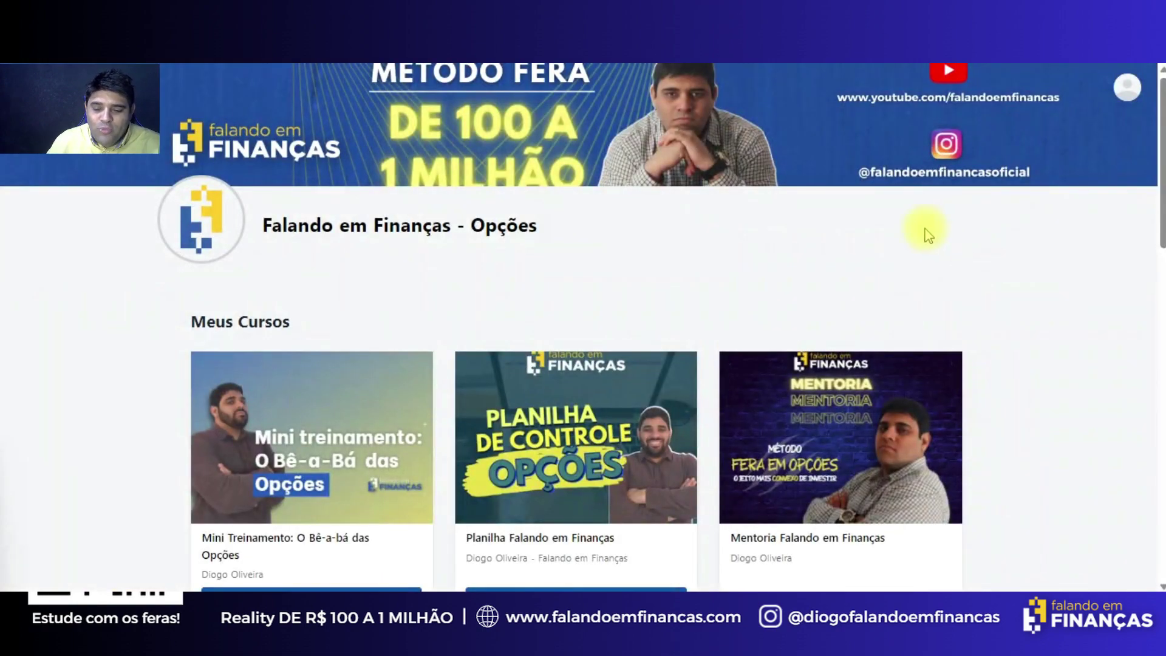
{"action": "scroll", "coordinate": [924, 229], "scroll_direction": "down", "scroll_amount": 6}
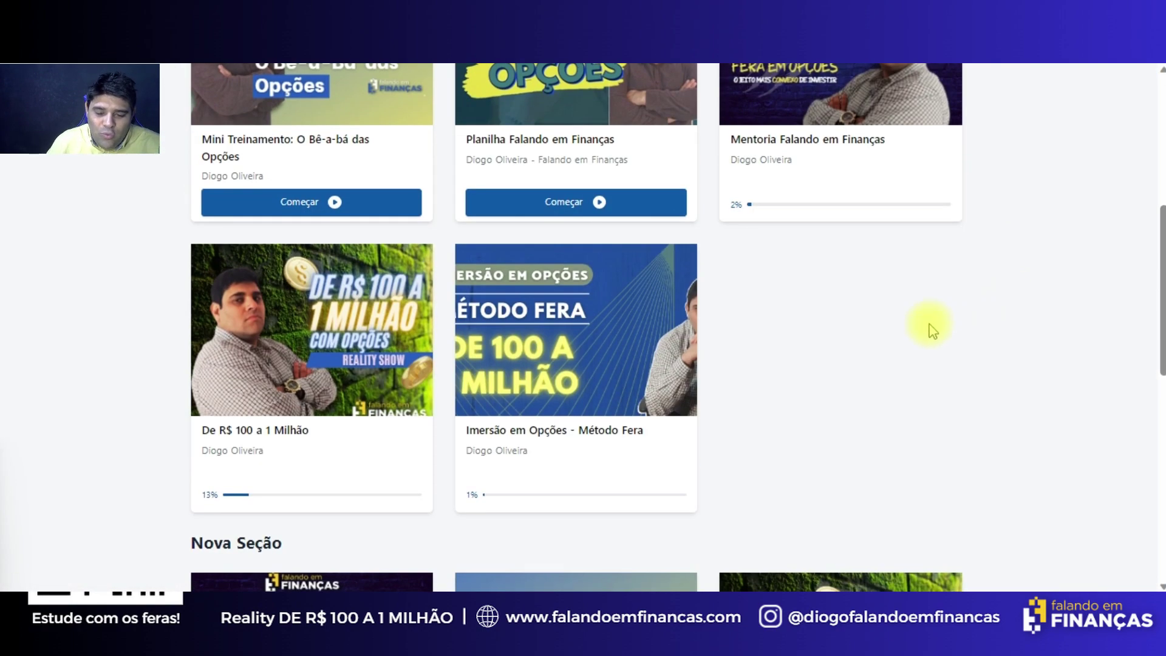
{"action": "scroll", "coordinate": [881, 322], "scroll_direction": "up", "scroll_amount": 1}
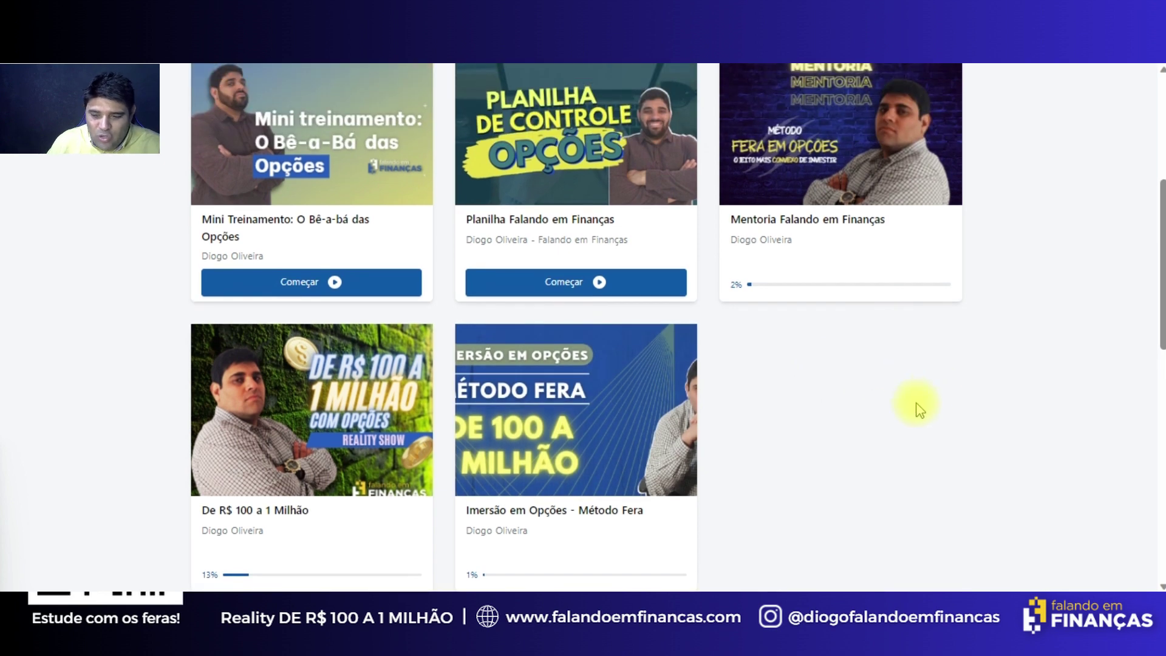
{"action": "scroll", "coordinate": [918, 410], "scroll_direction": "up", "scroll_amount": 1}
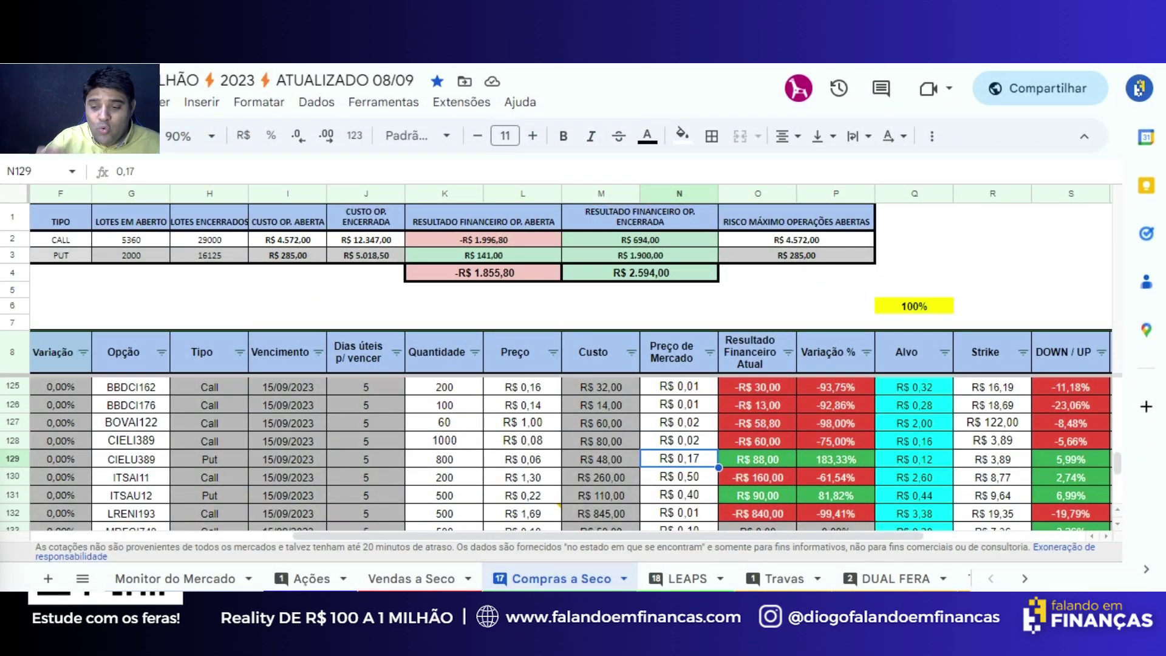
Return to the course list, open the "De R$ 100 a 1 Milhão" course and show its first modules
{"action": "left_click", "coordinate": [668, 51]}
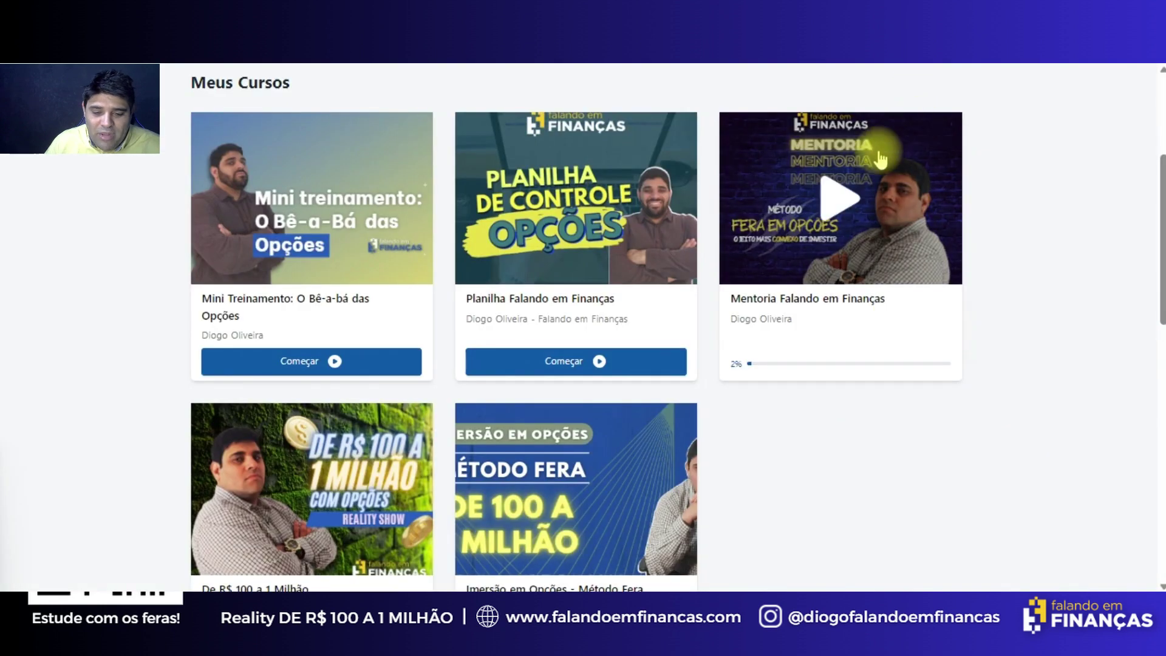
{"action": "scroll", "coordinate": [887, 543], "scroll_direction": "down", "scroll_amount": 3}
{"action": "left_click", "coordinate": [350, 352]}
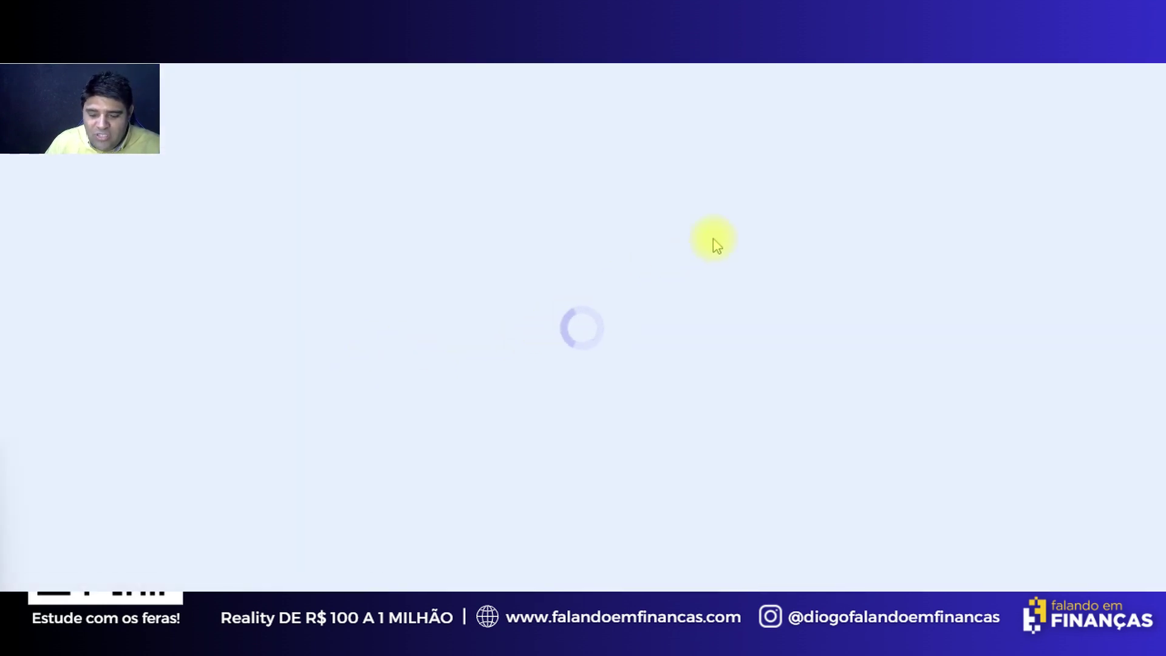
{"action": "scroll", "coordinate": [989, 253], "scroll_direction": "down", "scroll_amount": 2}
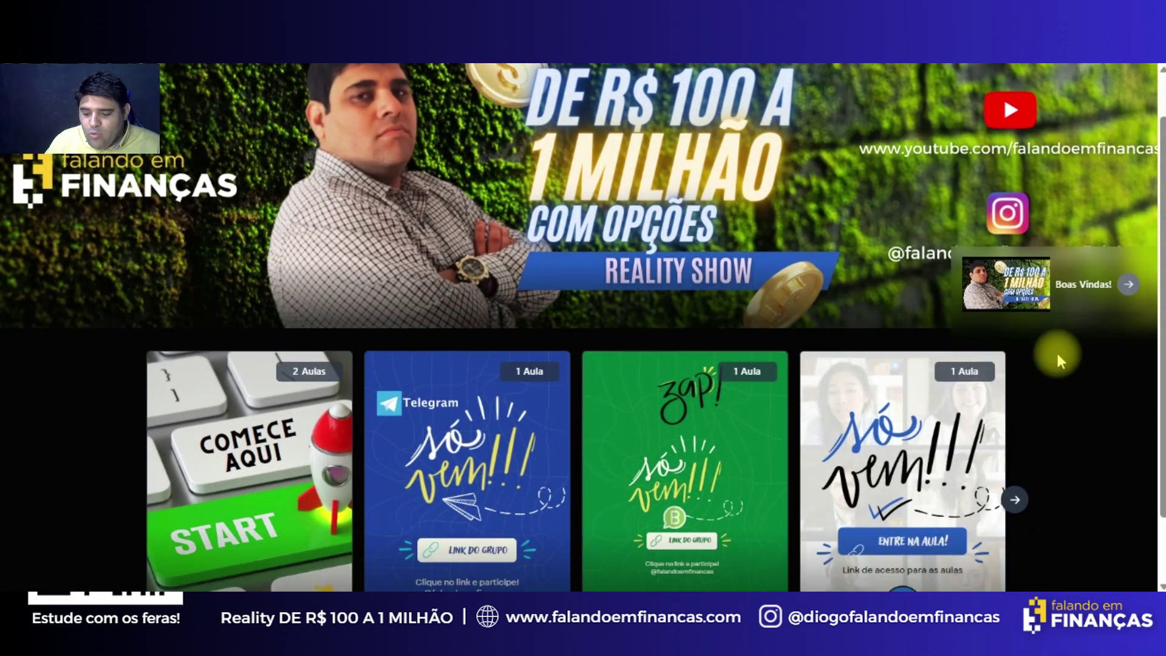